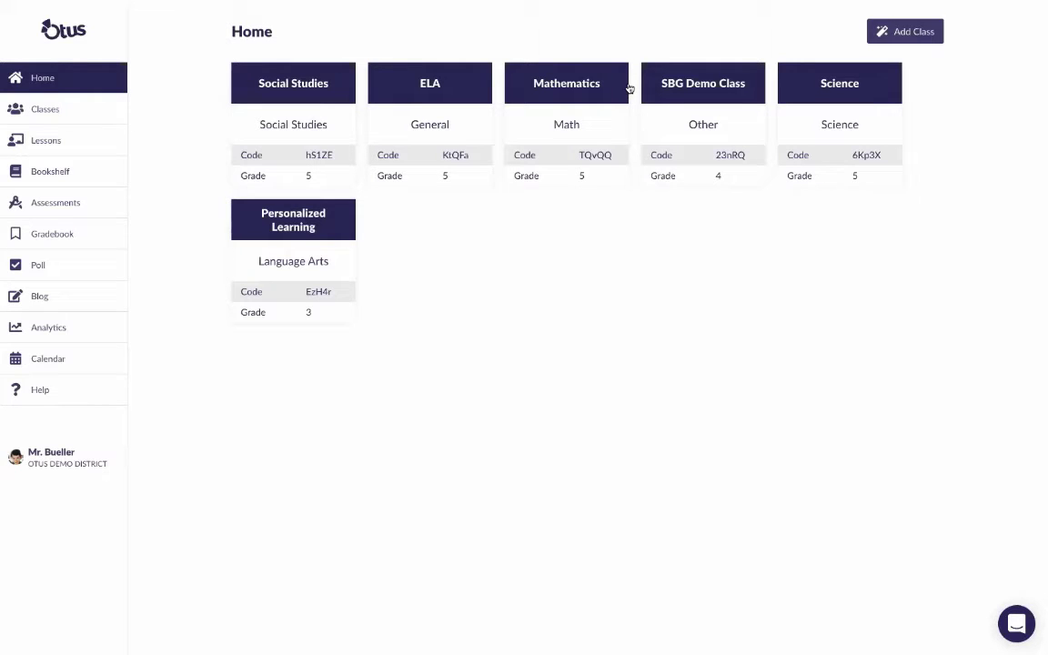
Open the assessments list and view the types offered for a new assessment, without creating one.
{"action": "left_click", "coordinate": [80, 204]}
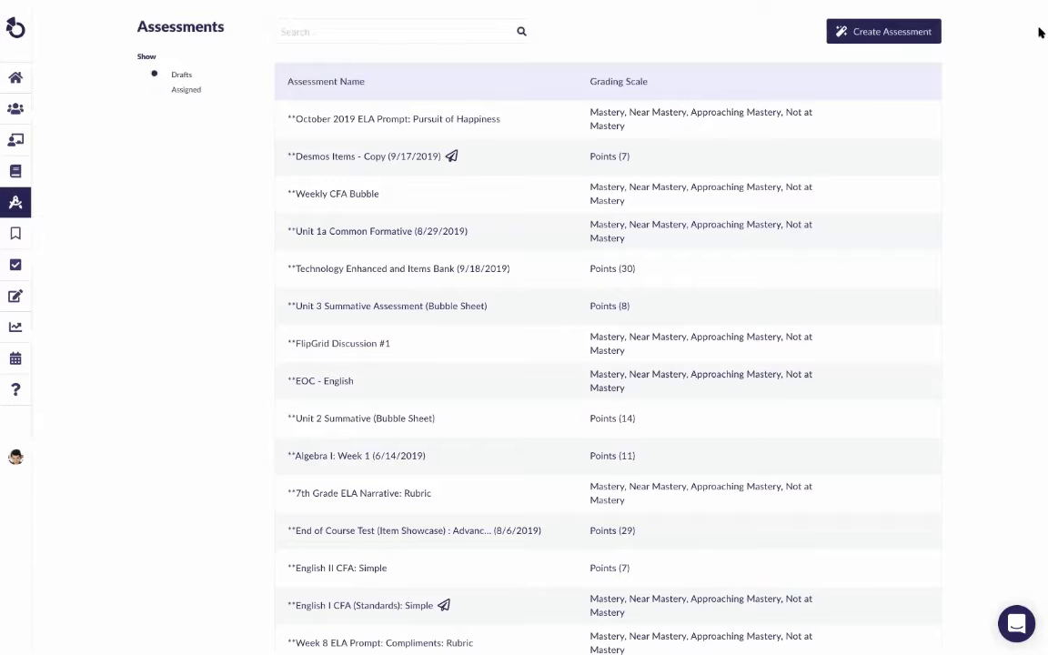
{"action": "left_click", "coordinate": [896, 31]}
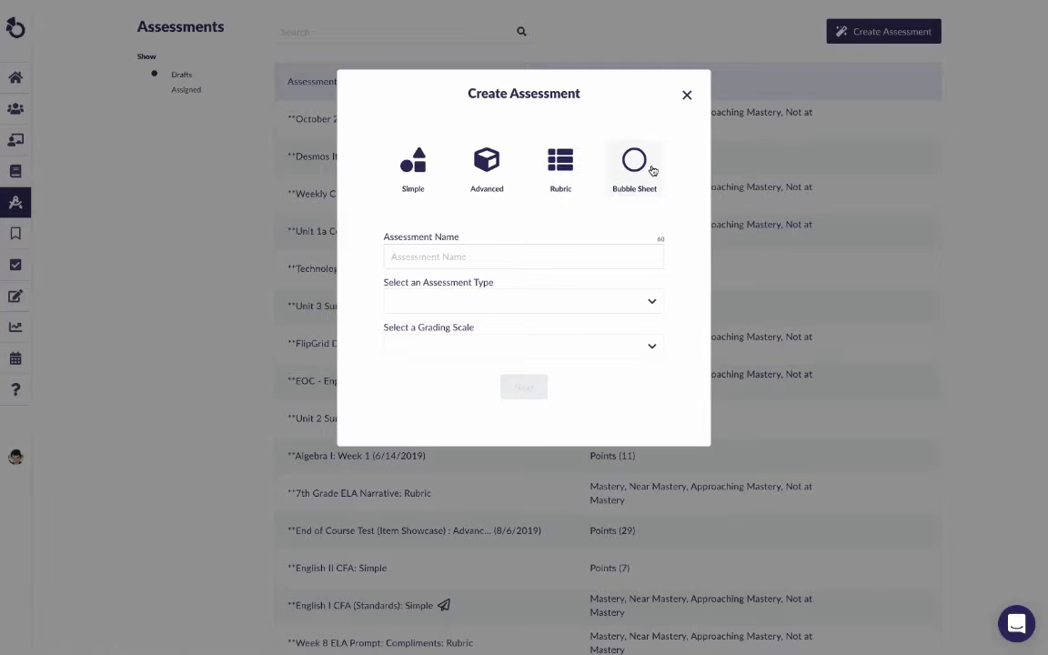
{"action": "left_click", "coordinate": [687, 95]}
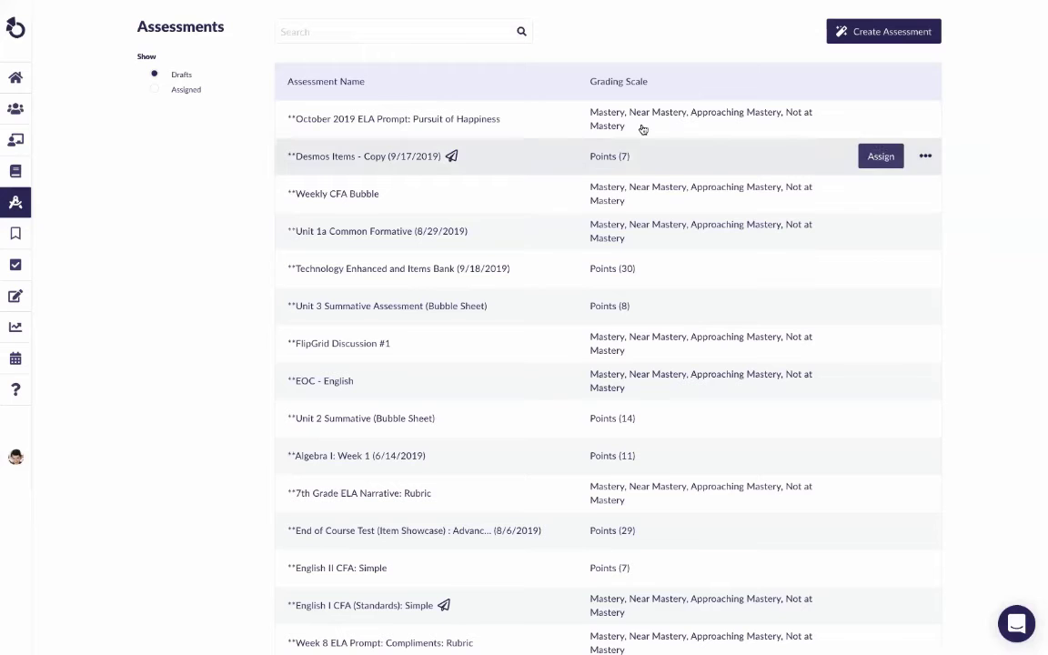
Open a preview of the assessment "**English I CFA (Standards): Simple" from the drafts list.
{"action": "scroll", "coordinate": [498, 242], "scroll_direction": "down", "scroll_amount": 1}
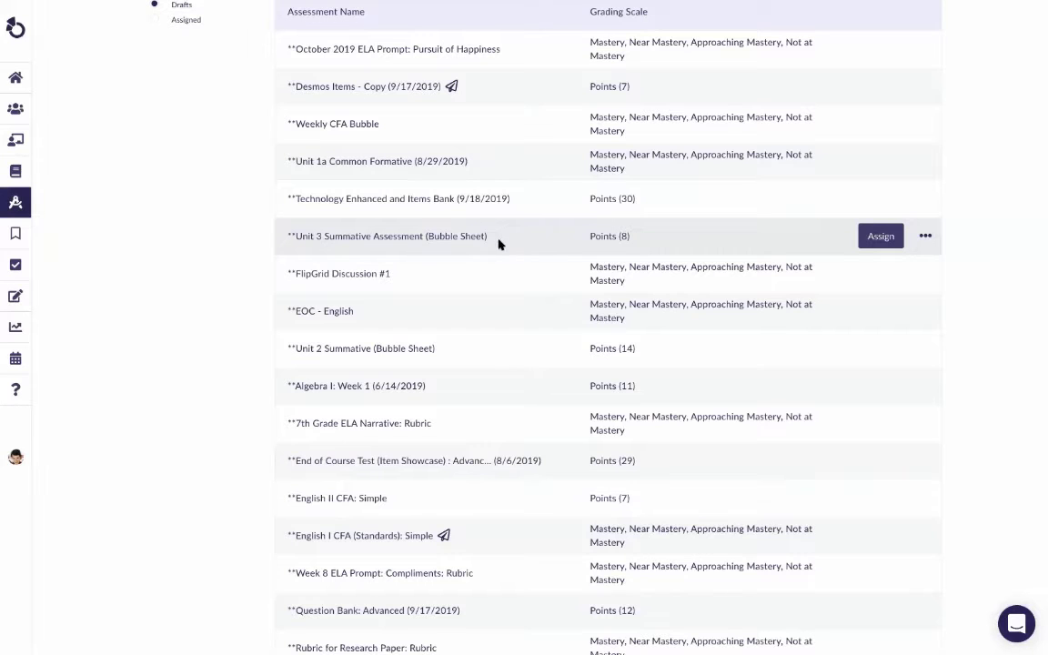
{"action": "scroll", "coordinate": [664, 451], "scroll_direction": "down", "scroll_amount": 1}
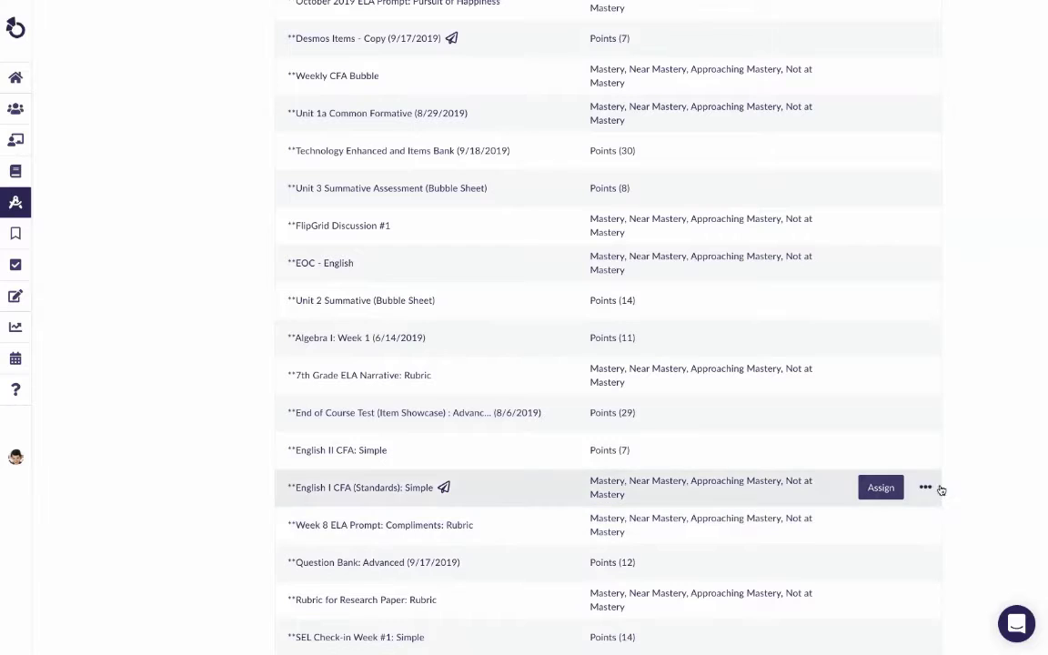
{"action": "left_click", "coordinate": [924, 490]}
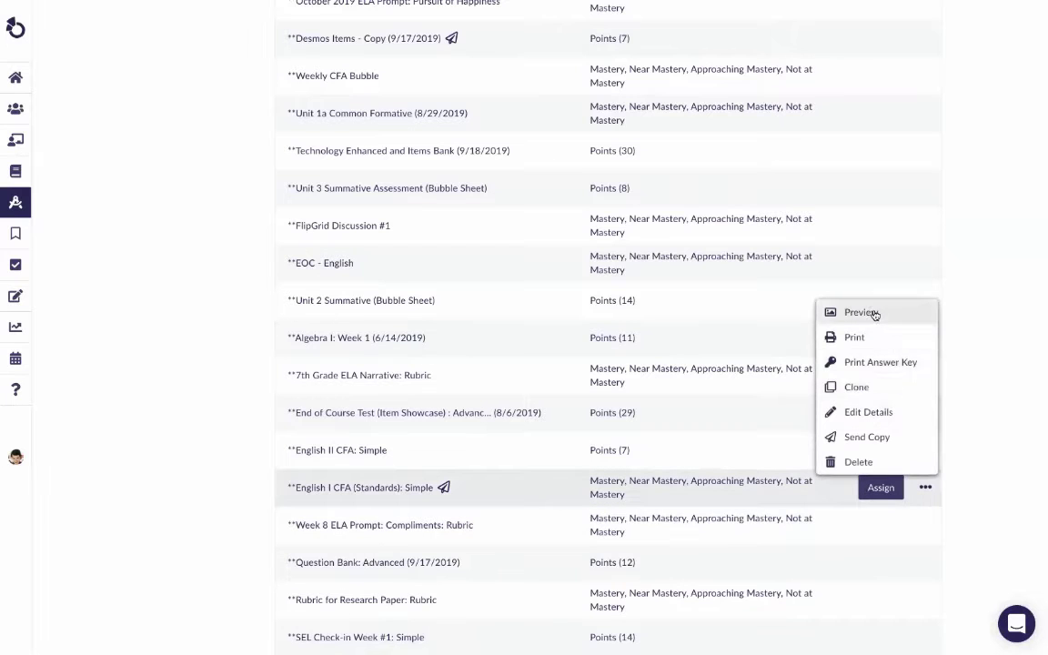
{"action": "left_click", "coordinate": [863, 311]}
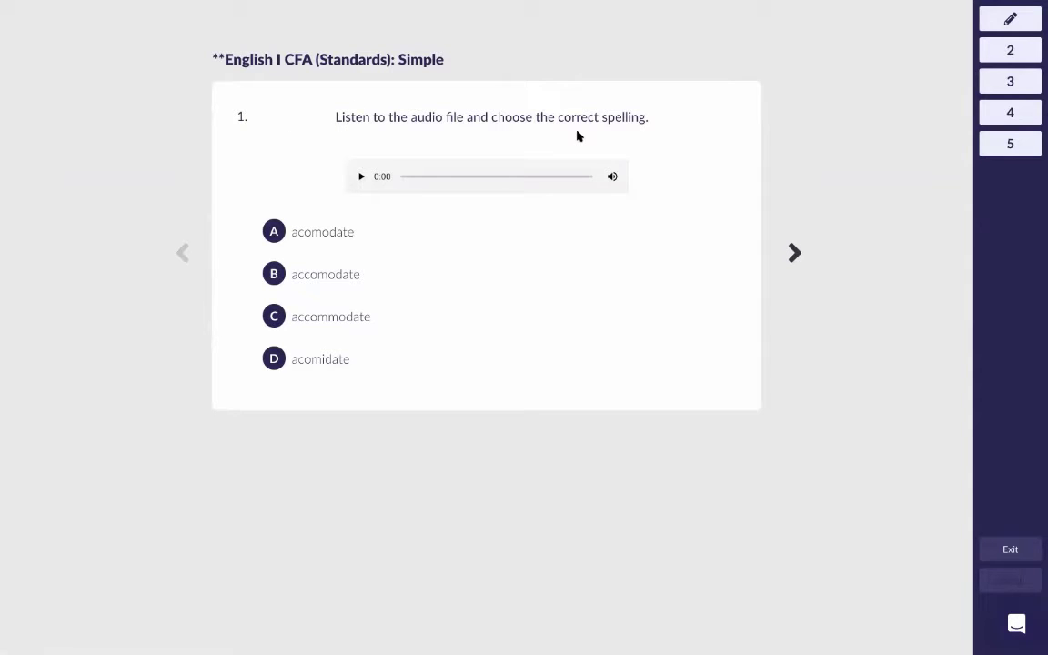
View questions 2 through 5 of the previewed assessment and exit the preview.
{"action": "left_click", "coordinate": [794, 254]}
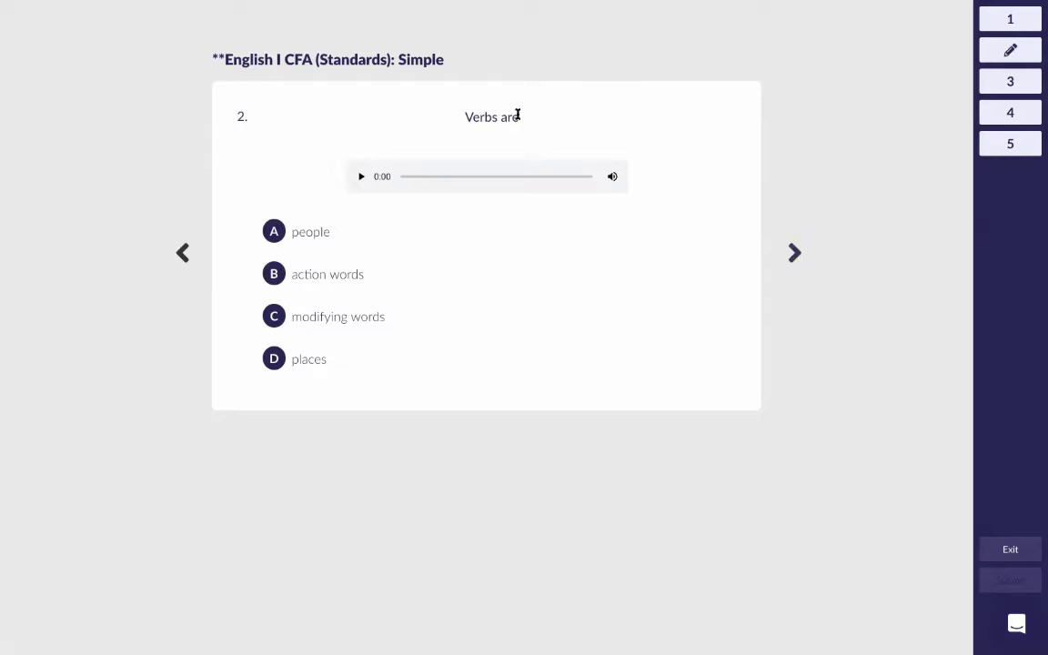
{"action": "left_click", "coordinate": [795, 255]}
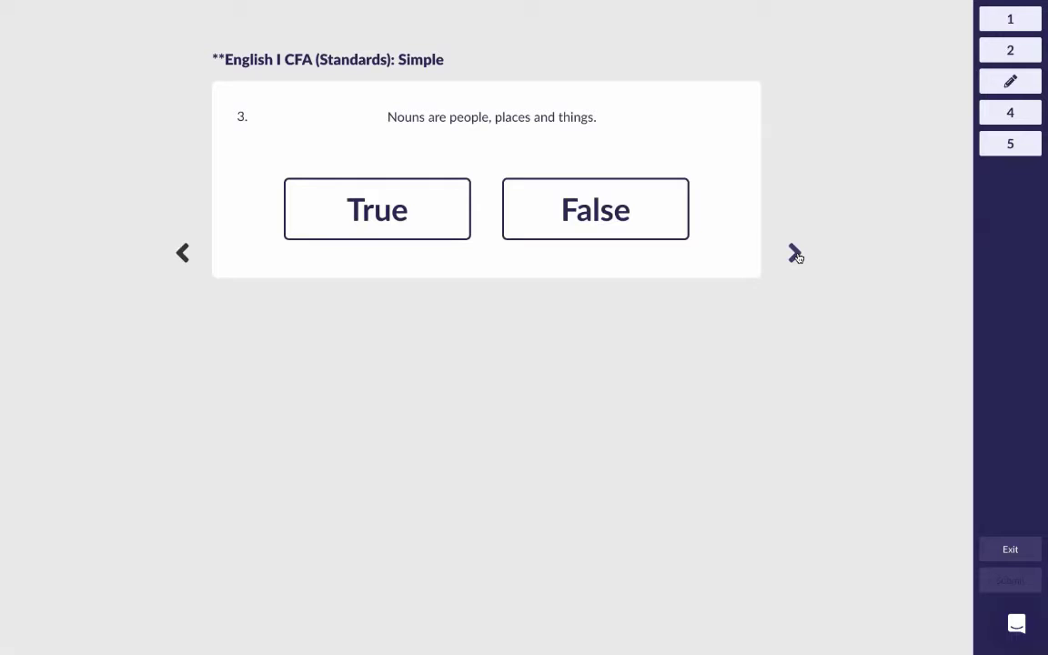
{"action": "left_click", "coordinate": [795, 255]}
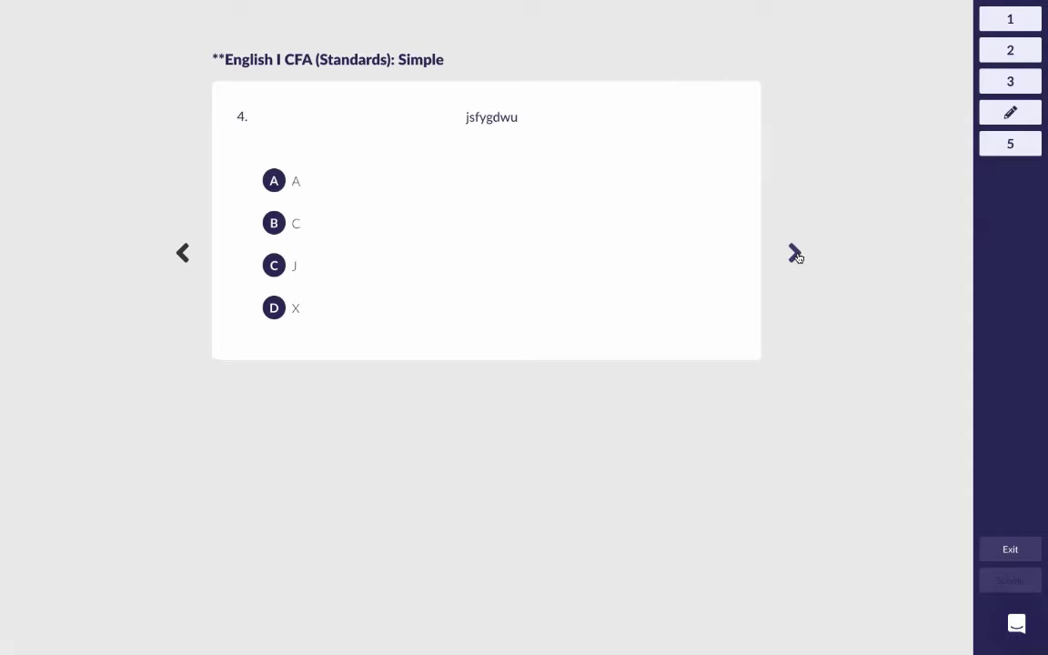
{"action": "left_click", "coordinate": [797, 257]}
{"action": "left_click", "coordinate": [557, 210]}
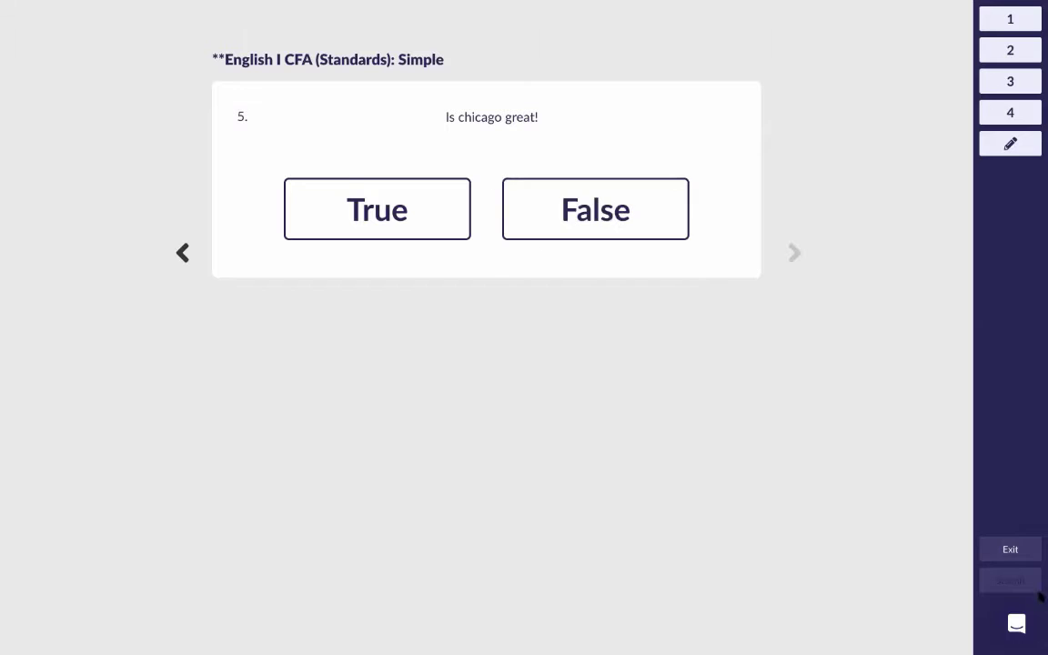
{"action": "left_click", "coordinate": [1010, 550]}
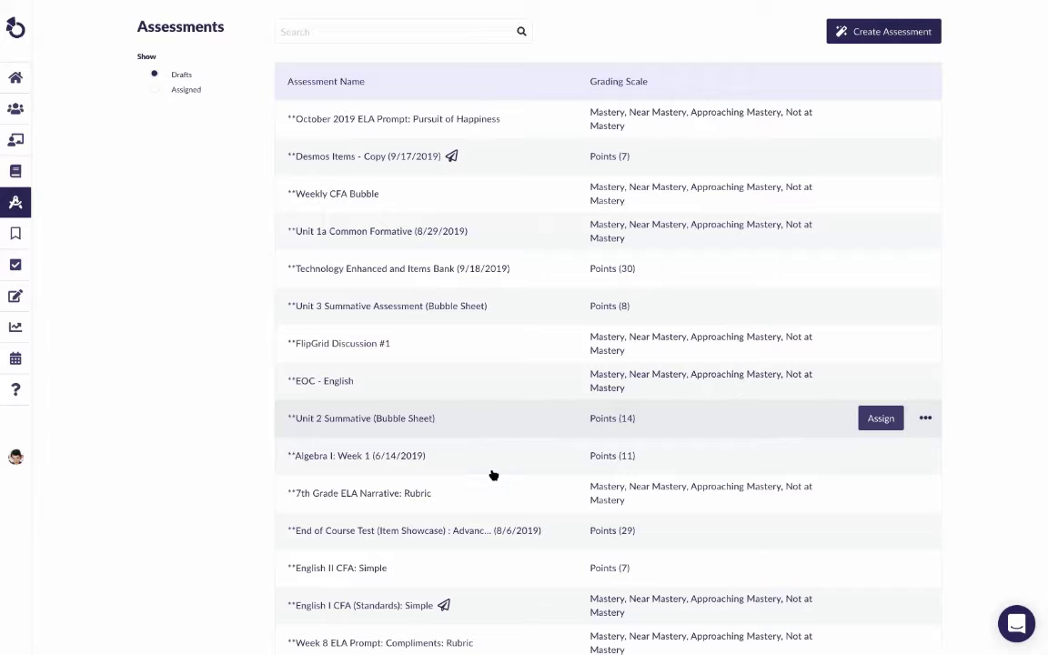
Open the draft "**English II CFA: Simple" and its first question, about listening to the audio, for editing.
{"action": "scroll", "coordinate": [494, 475], "scroll_direction": "down", "scroll_amount": 3}
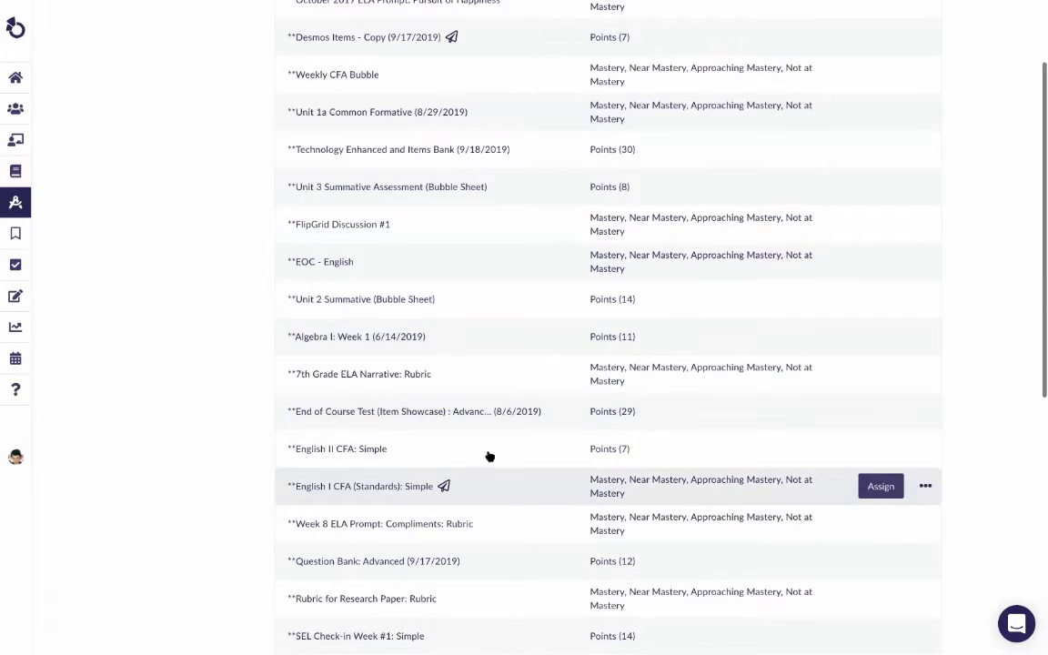
{"action": "left_click", "coordinate": [489, 455]}
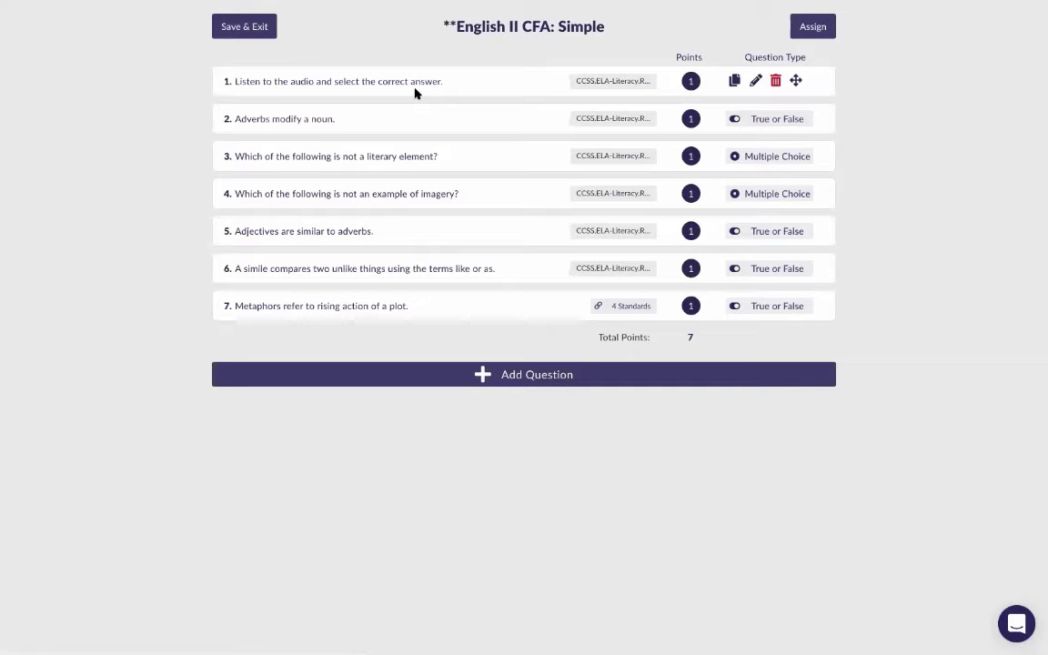
{"action": "left_click", "coordinate": [755, 81]}
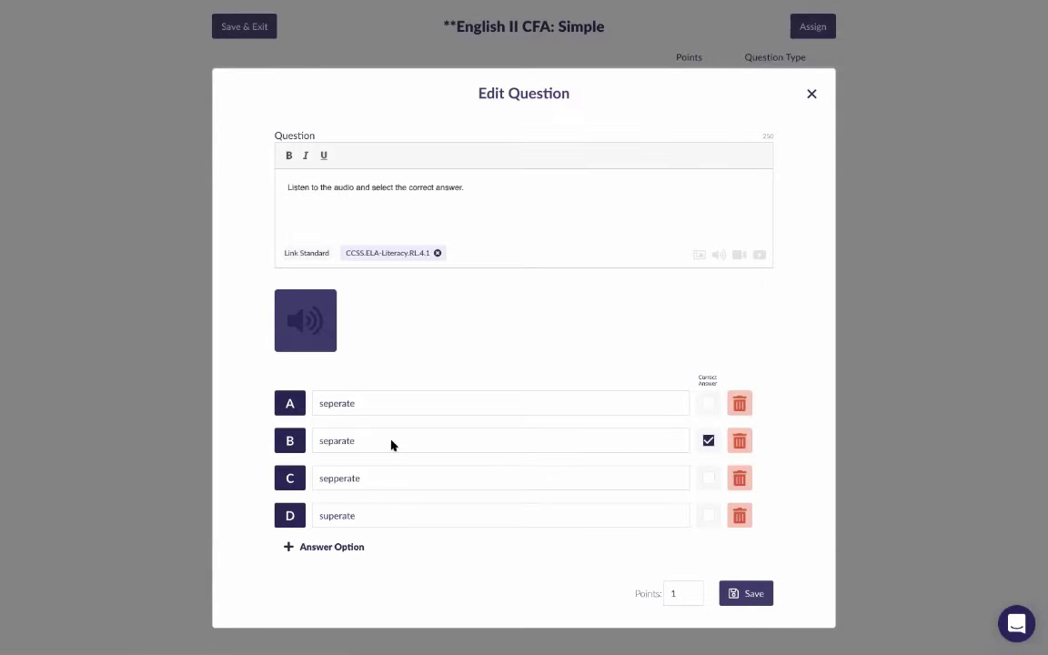
Link standard 2.2 to the question from the Common Core Mathematics (2010) Grade 2 Introduction.
{"action": "left_click", "coordinate": [308, 254]}
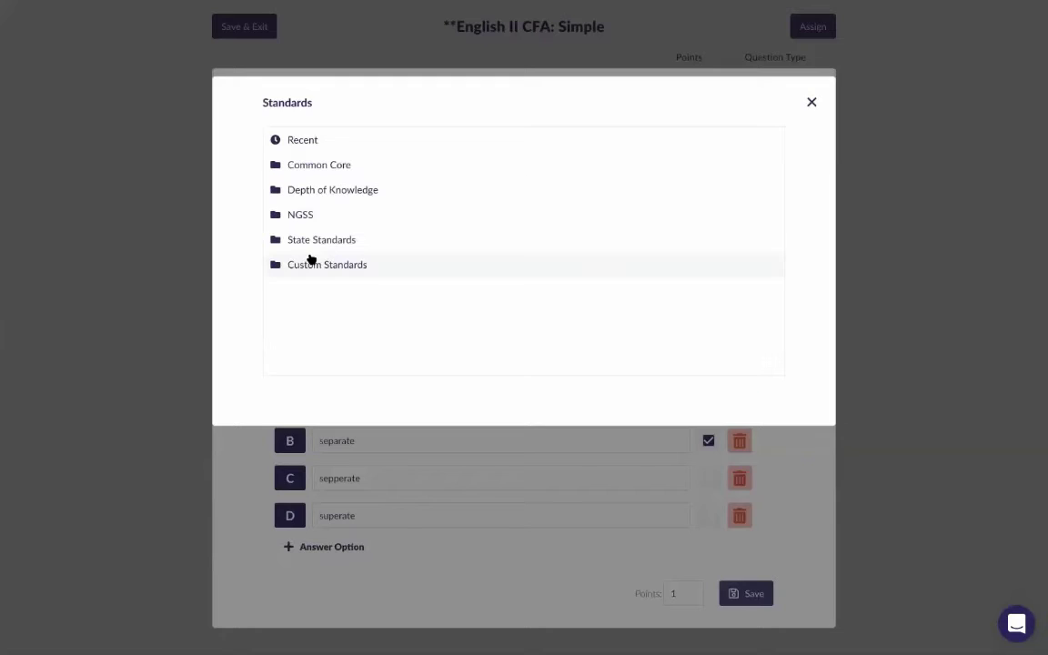
{"action": "left_click", "coordinate": [345, 171]}
{"action": "left_click", "coordinate": [364, 151]}
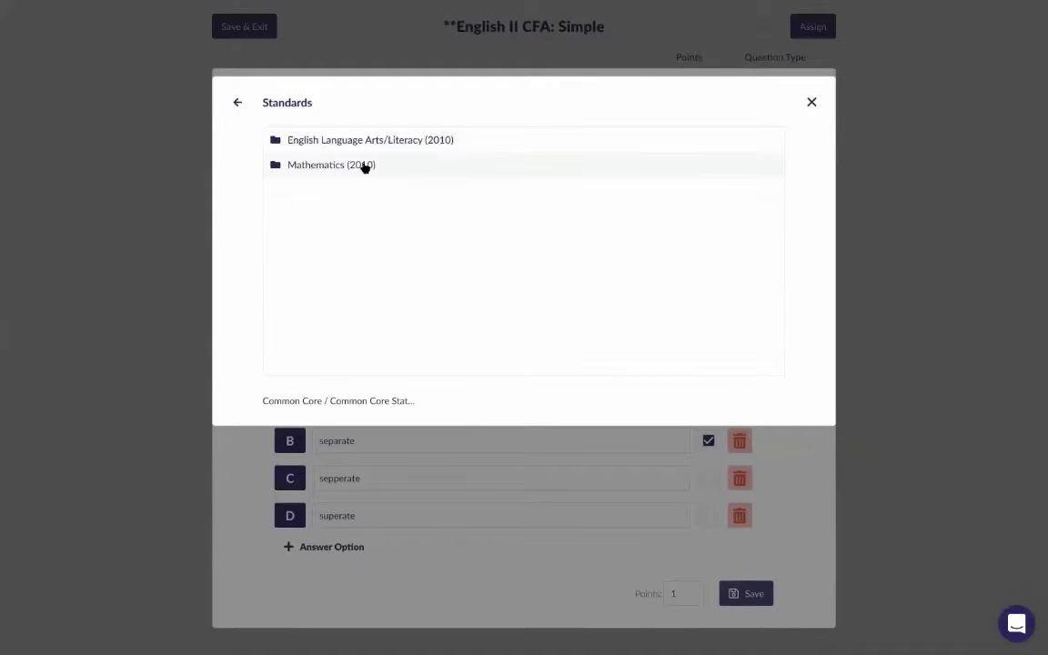
{"action": "left_click", "coordinate": [362, 165]}
{"action": "left_click", "coordinate": [363, 262]}
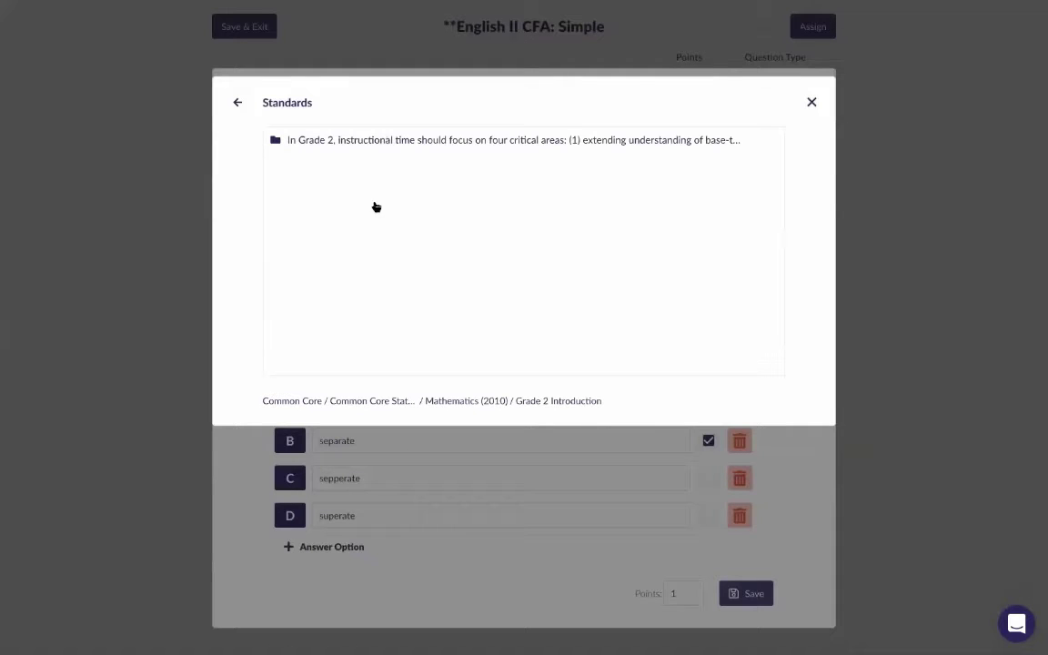
{"action": "left_click", "coordinate": [376, 141]}
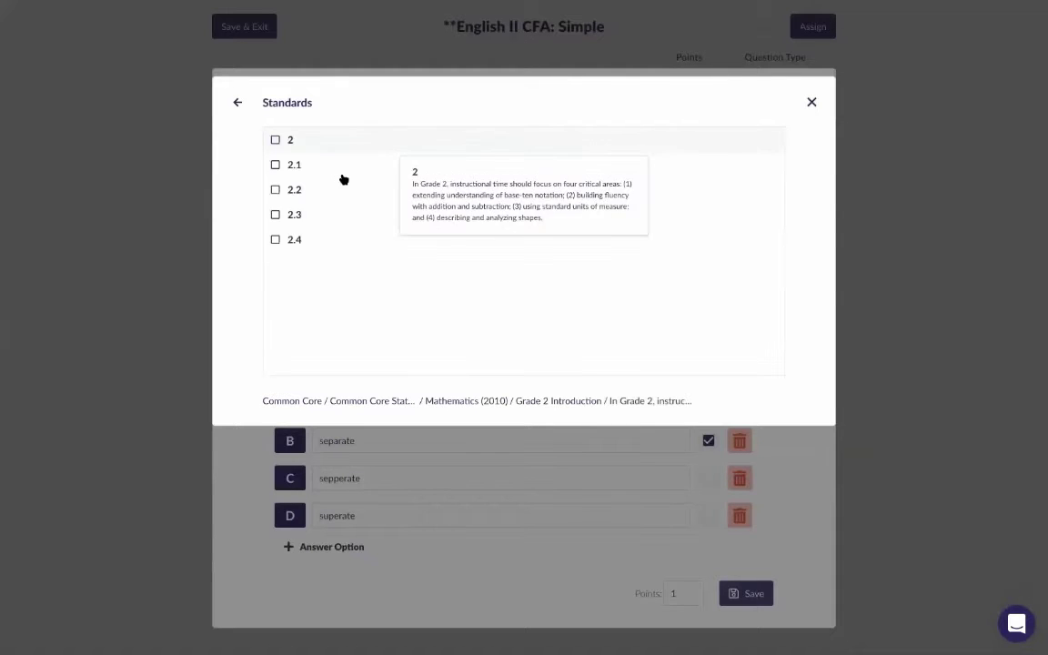
{"action": "left_click", "coordinate": [275, 189]}
{"action": "left_click", "coordinate": [739, 401]}
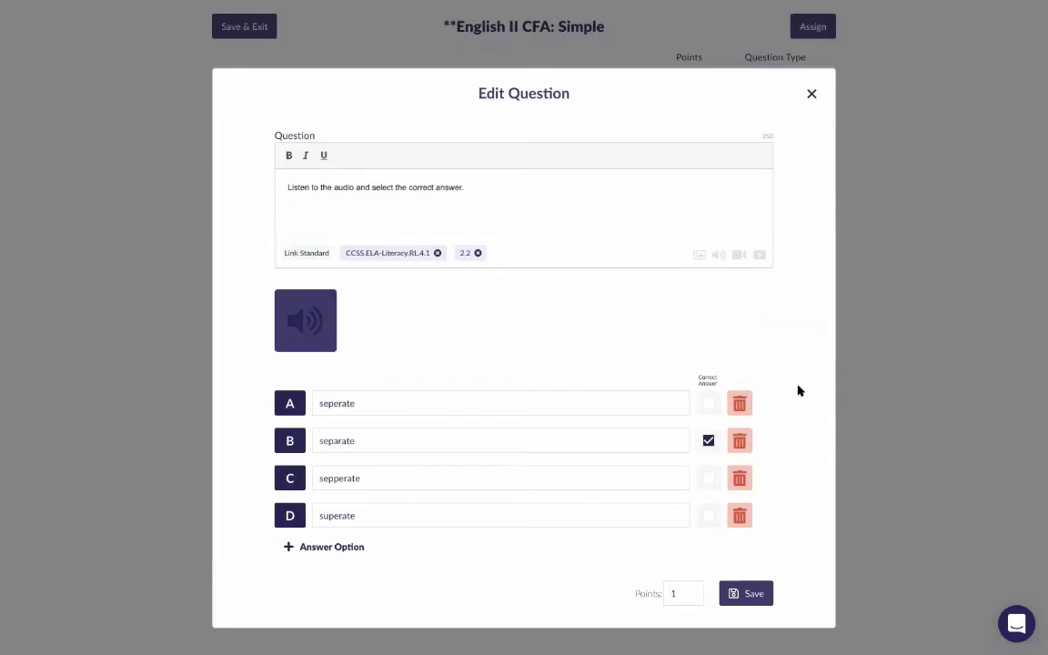
Link the recently used standards CCSS.ELA-Literacy.RI.4.1, CCSS.ELA-Literacy.L.11-12.4.a and CCSS.ELA-Literacy.RL.4.1 to the question.
{"action": "left_click", "coordinate": [297, 255]}
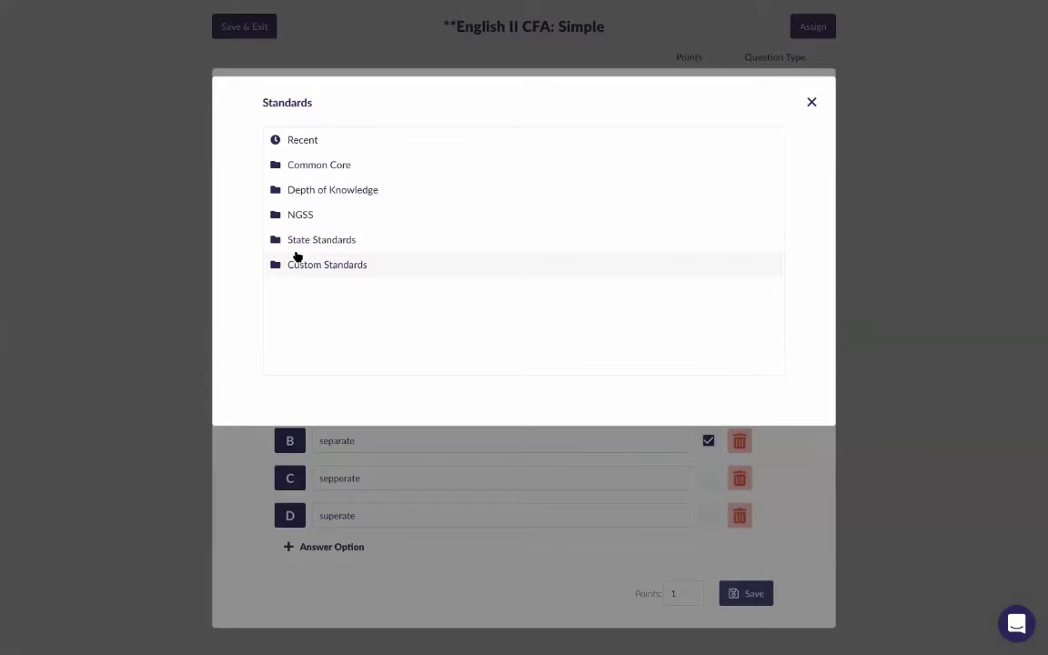
{"action": "left_click", "coordinate": [322, 138]}
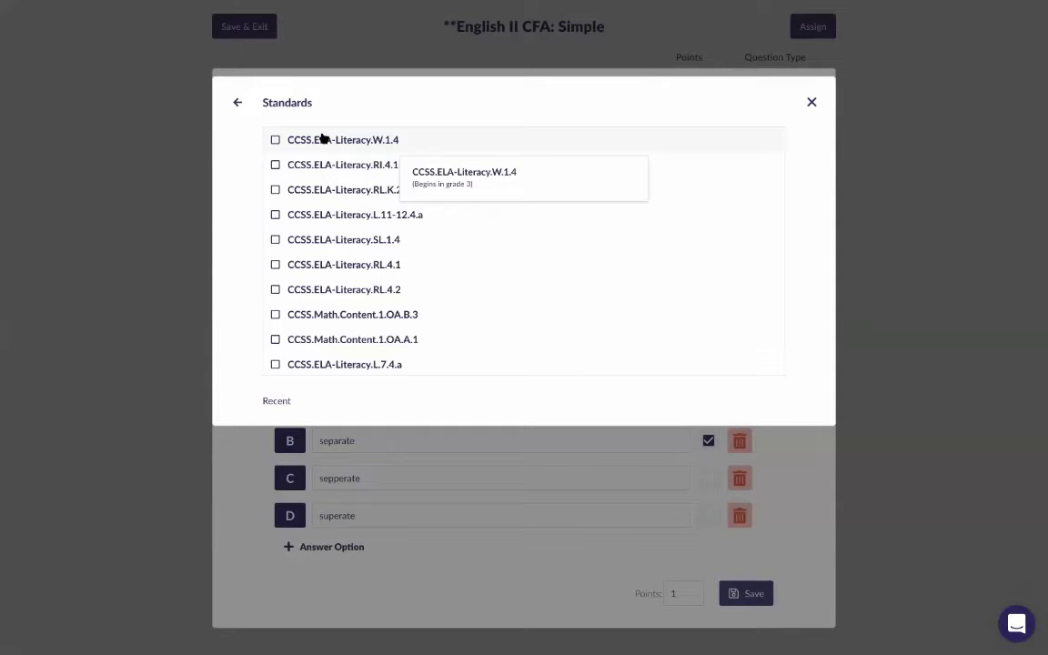
{"action": "left_click", "coordinate": [275, 165]}
{"action": "left_click", "coordinate": [275, 215]}
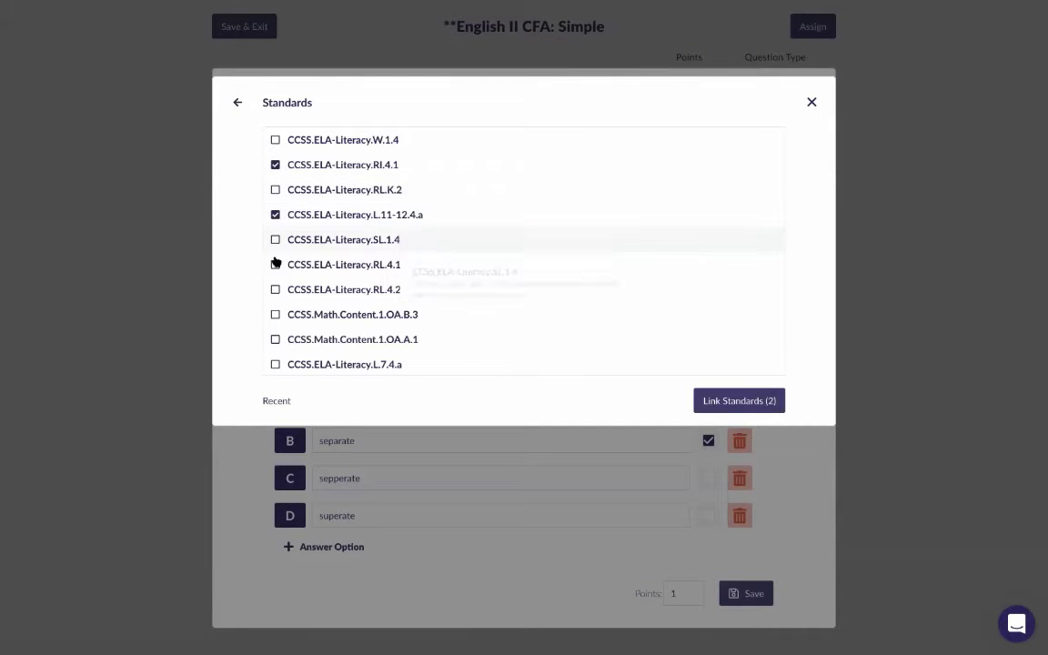
{"action": "left_click", "coordinate": [276, 263]}
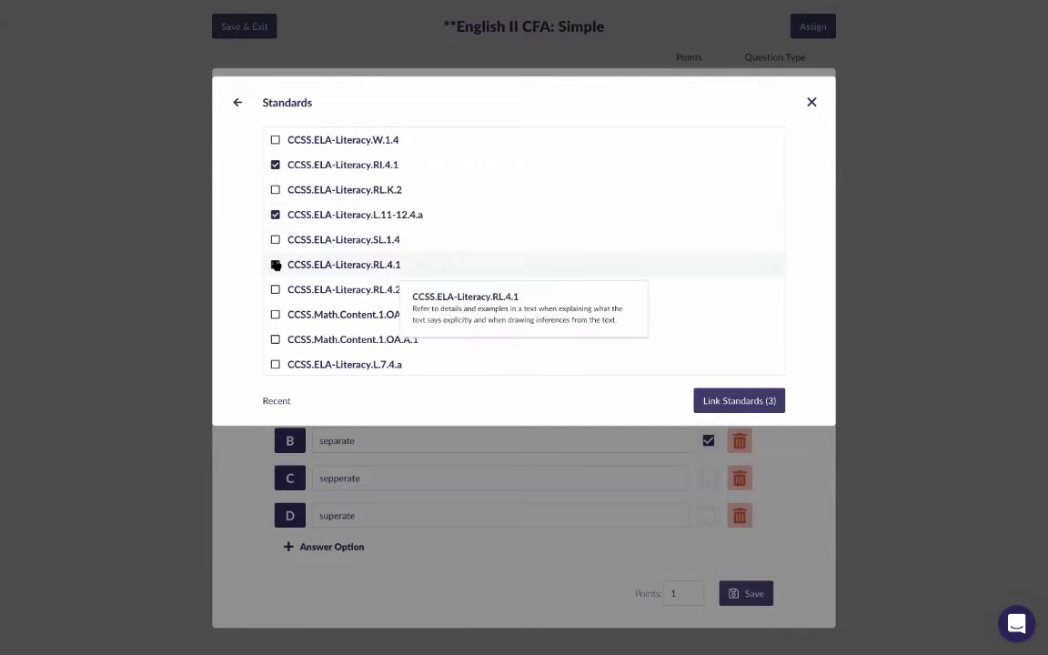
{"action": "left_click", "coordinate": [744, 400]}
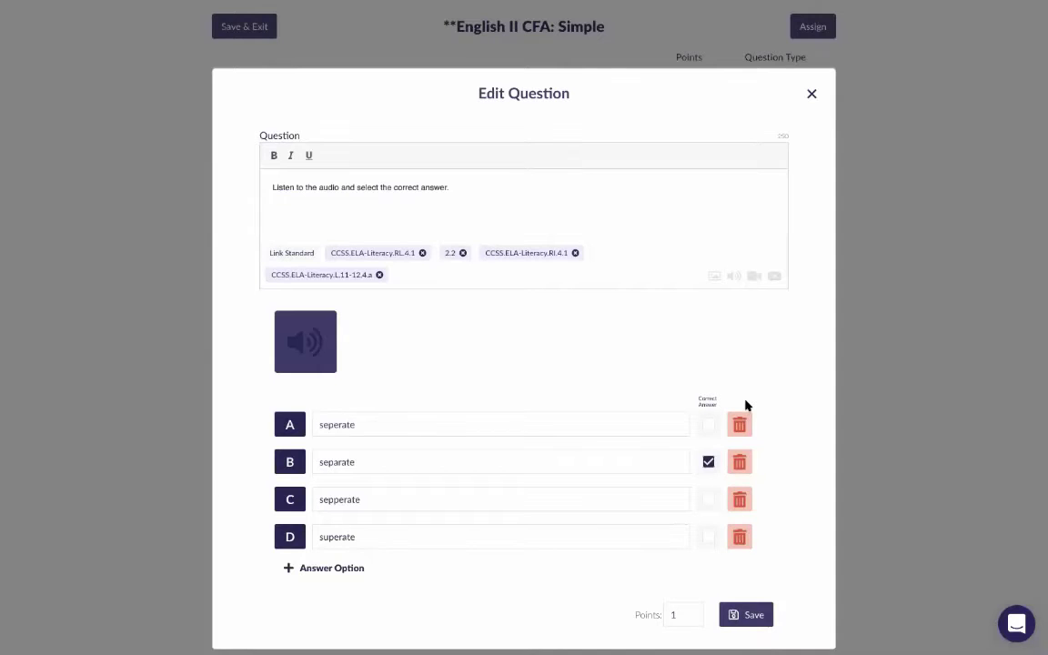
Discard the unsaved standard links on the first question and exit to the assessments list.
{"action": "left_click", "coordinate": [811, 93]}
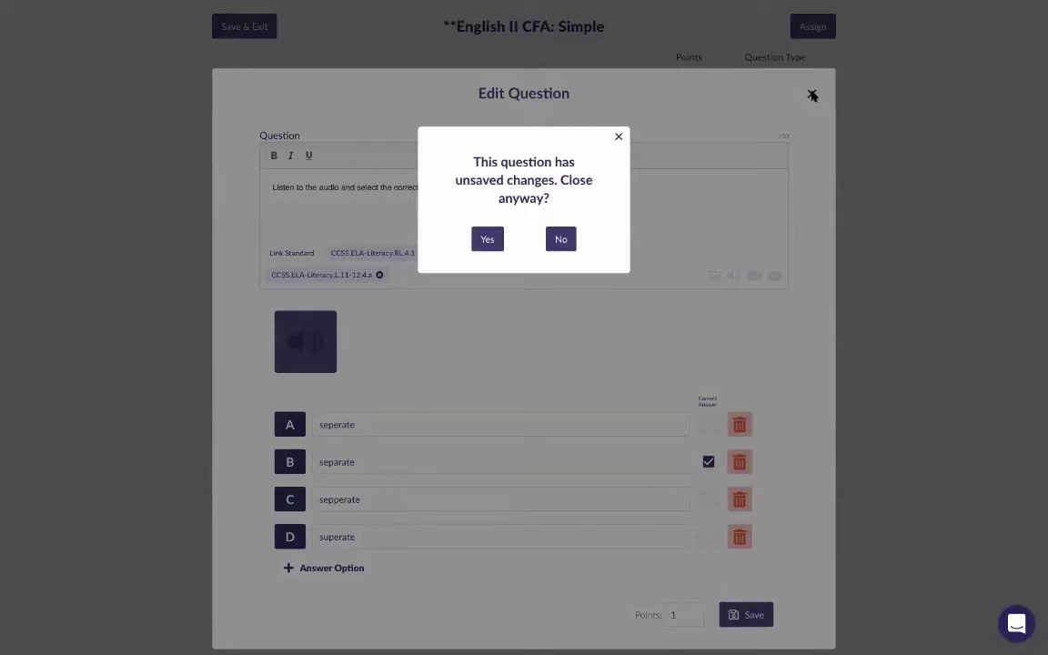
{"action": "left_click", "coordinate": [486, 238]}
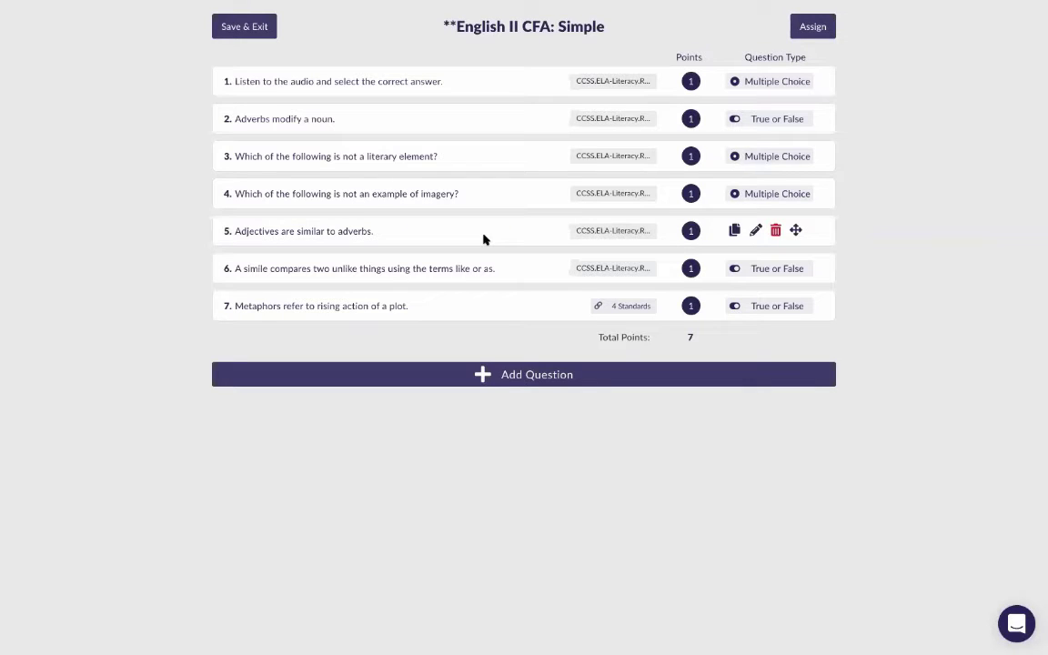
{"action": "left_click", "coordinate": [227, 31]}
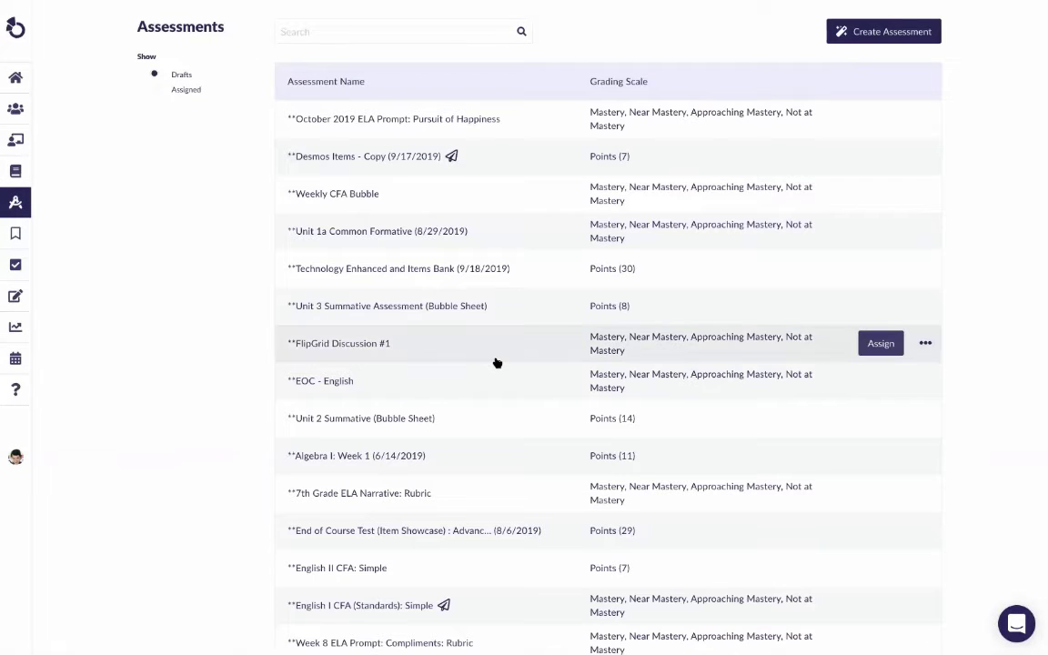
Preview the advanced assessment "**End of Course Test (Item Showcase)" and start its activity.
{"action": "scroll", "coordinate": [496, 362], "scroll_direction": "down", "scroll_amount": 1}
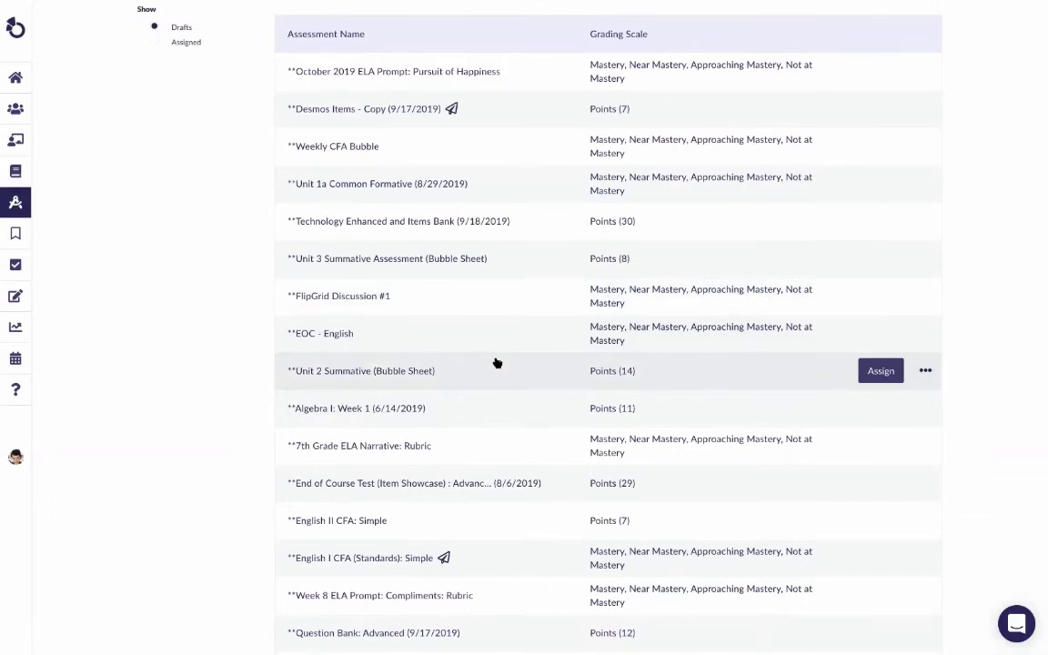
{"action": "scroll", "coordinate": [496, 362], "scroll_direction": "down", "scroll_amount": 2}
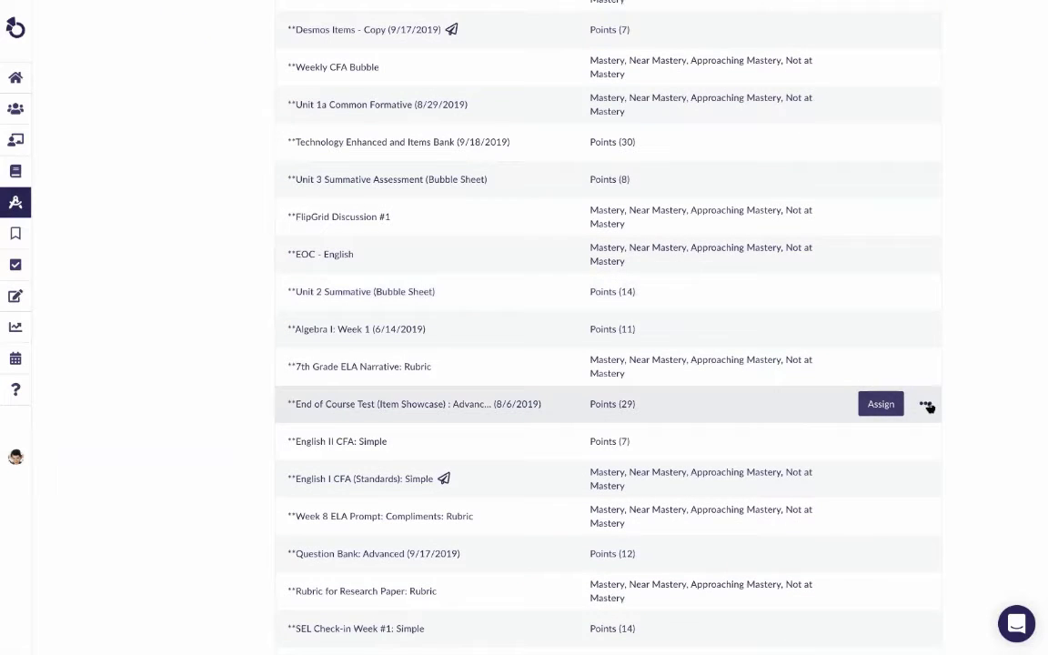
{"action": "left_click", "coordinate": [926, 403]}
{"action": "left_click", "coordinate": [885, 427]}
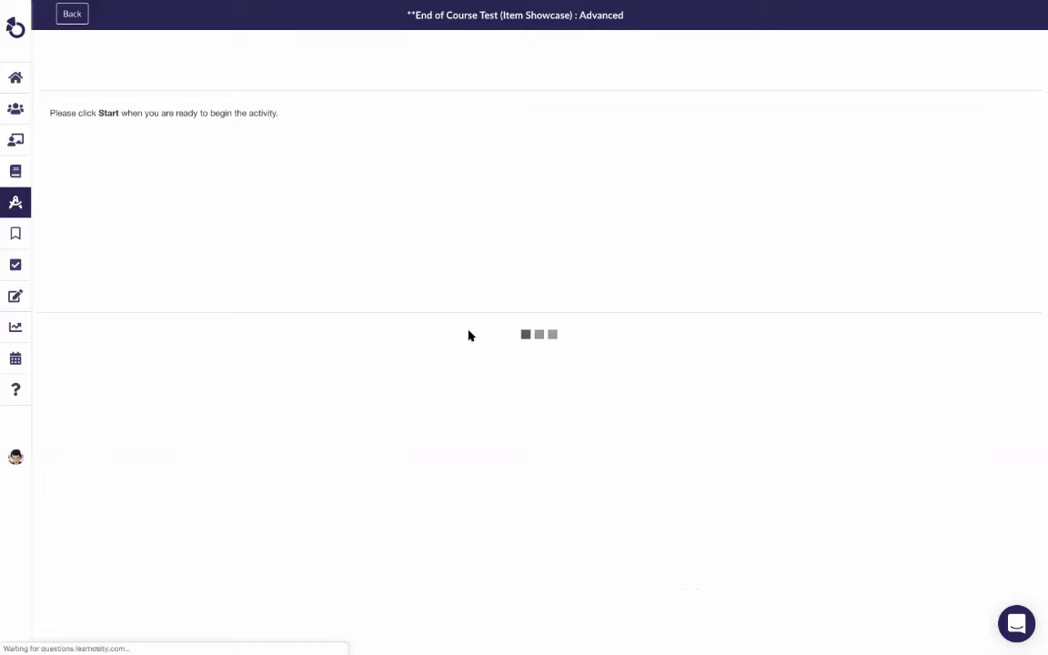
{"action": "left_click", "coordinate": [545, 339]}
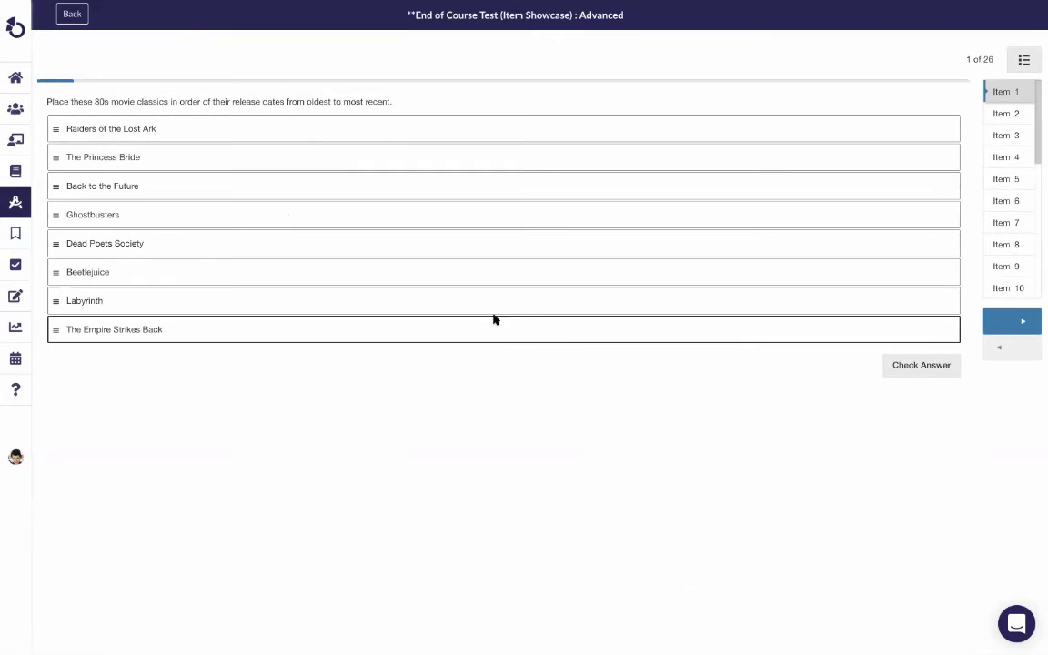
Move Labyrinth directly above Ghostbusters in the item 1 movie ordering question, and view items 2, 5 and 6.
{"action": "left_click_drag", "start_coordinate": [488, 298], "coordinate": [491, 216]}
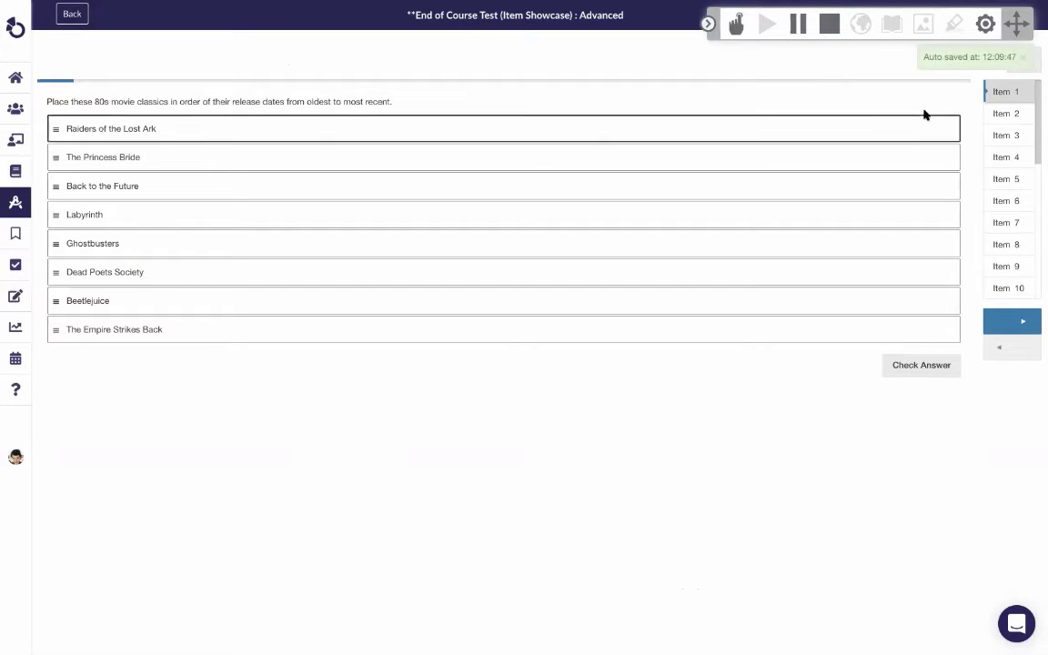
{"action": "left_click", "coordinate": [1006, 113]}
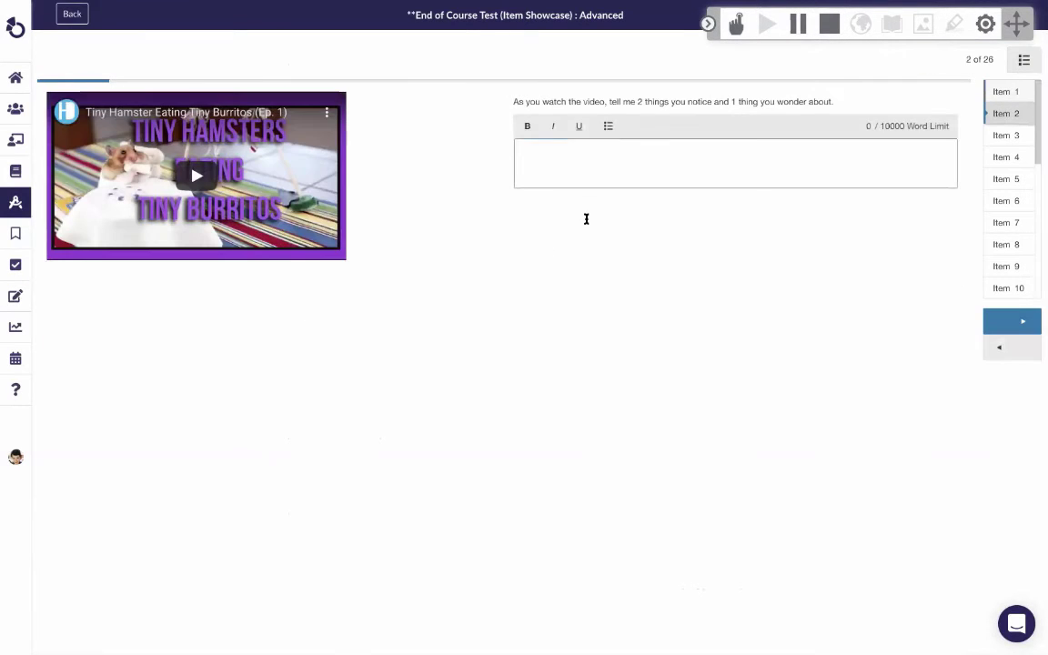
{"action": "left_click", "coordinate": [640, 171]}
{"action": "left_click", "coordinate": [1003, 180]}
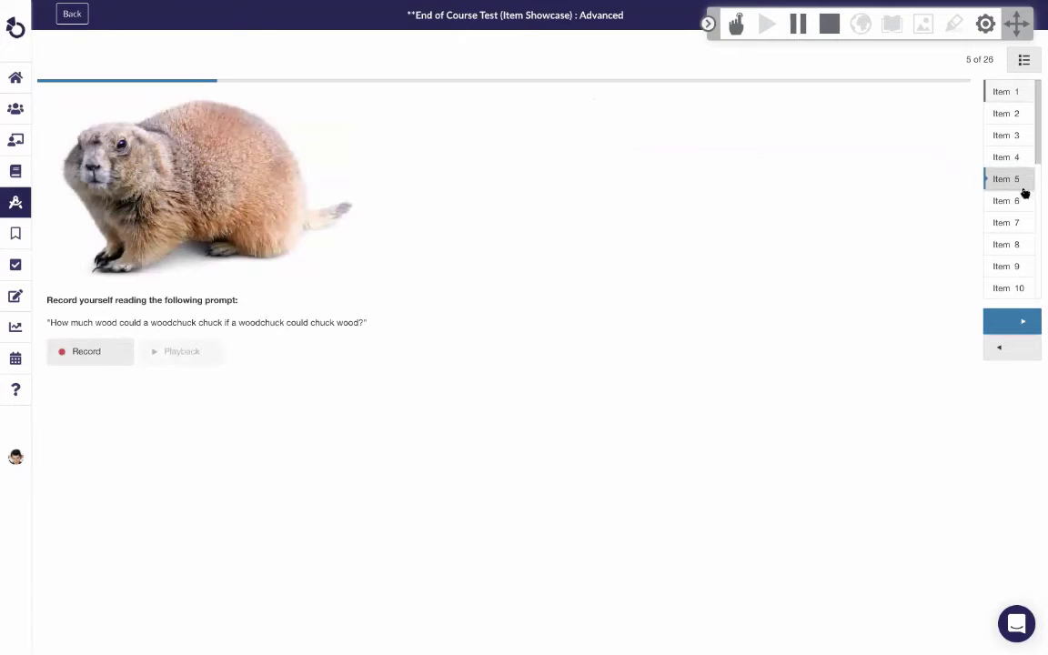
{"action": "left_click", "coordinate": [1011, 201]}
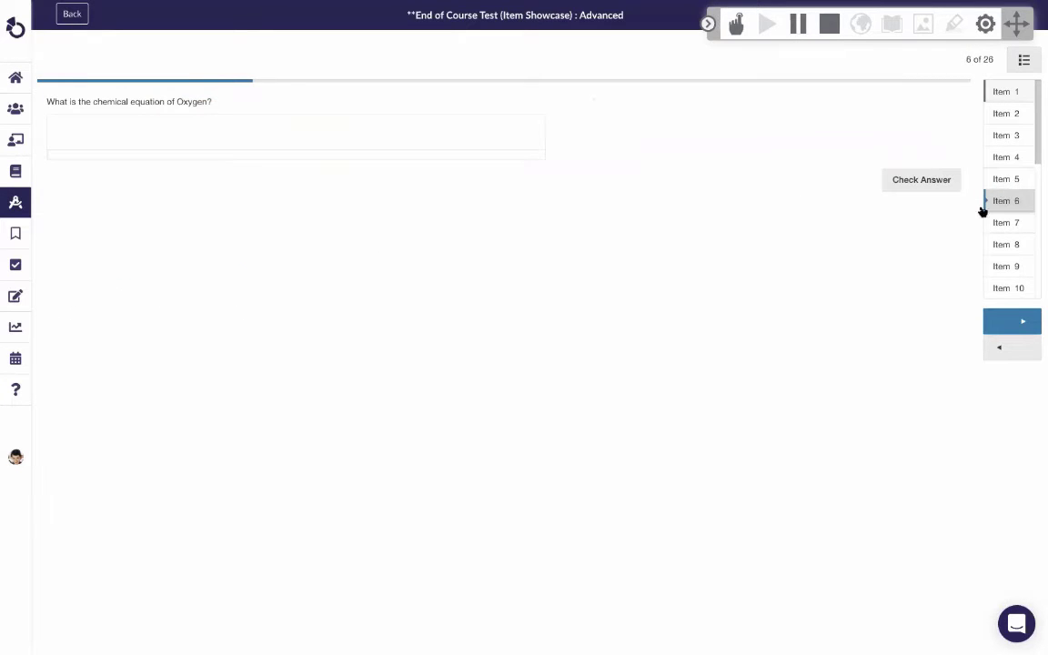
In item 8, raise the bars to about 55 for Mr. Stay Puft, 100 for King Kong and 135 for Tyrannosaurus Rex, and exit the preview.
{"action": "left_click", "coordinate": [1003, 243]}
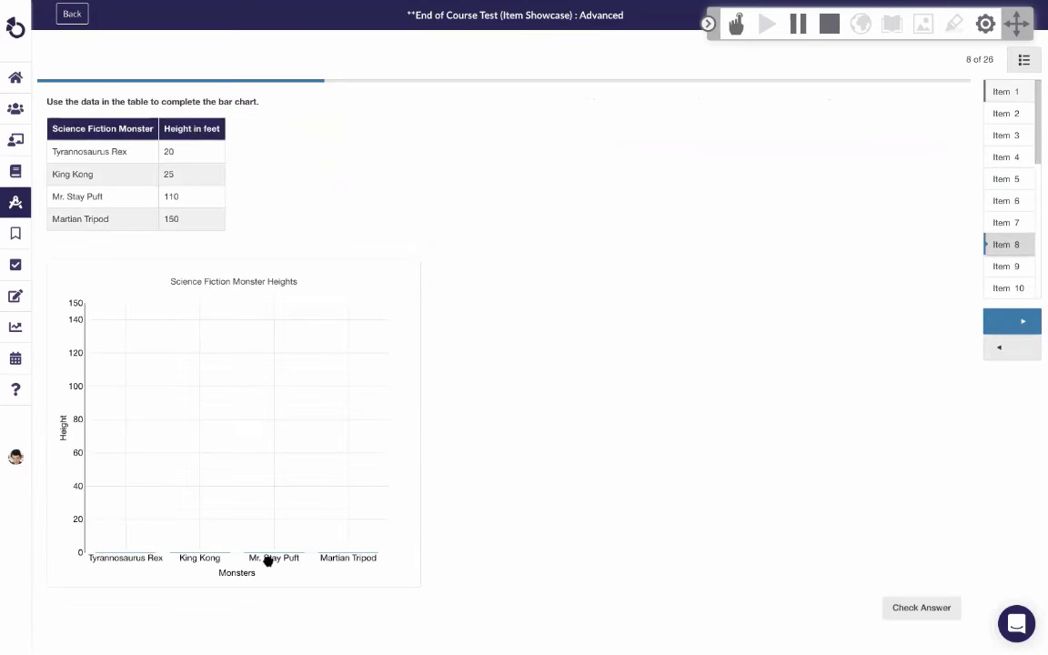
{"action": "left_click_drag", "start_coordinate": [274, 549], "coordinate": [273, 461]}
{"action": "left_click_drag", "start_coordinate": [197, 540], "coordinate": [206, 381]}
{"action": "left_click_drag", "start_coordinate": [124, 549], "coordinate": [127, 319]}
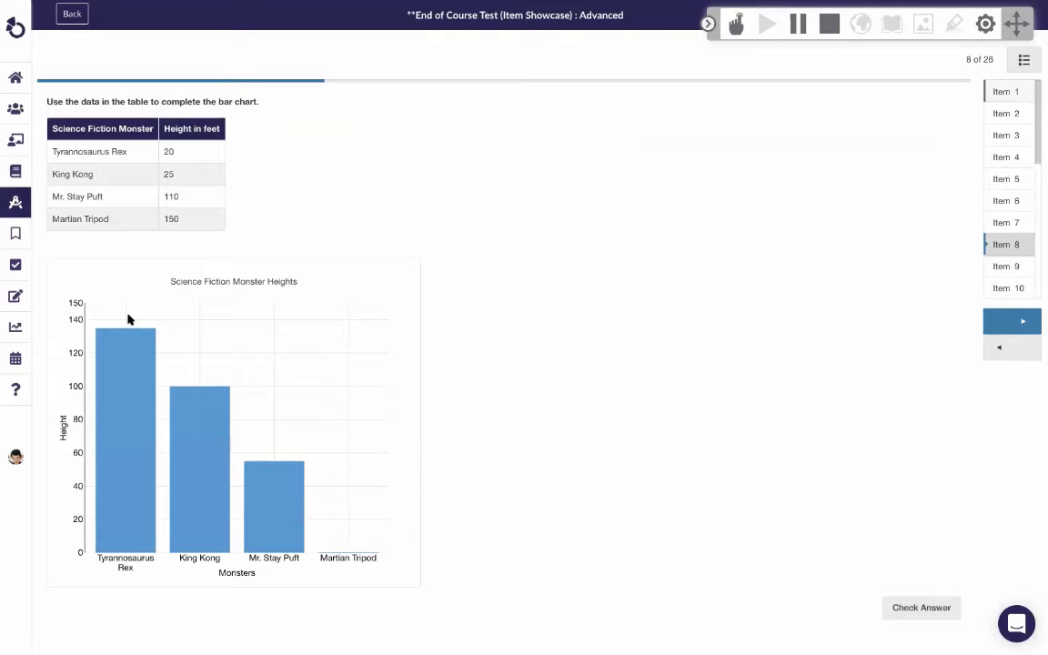
{"action": "left_click", "coordinate": [71, 13]}
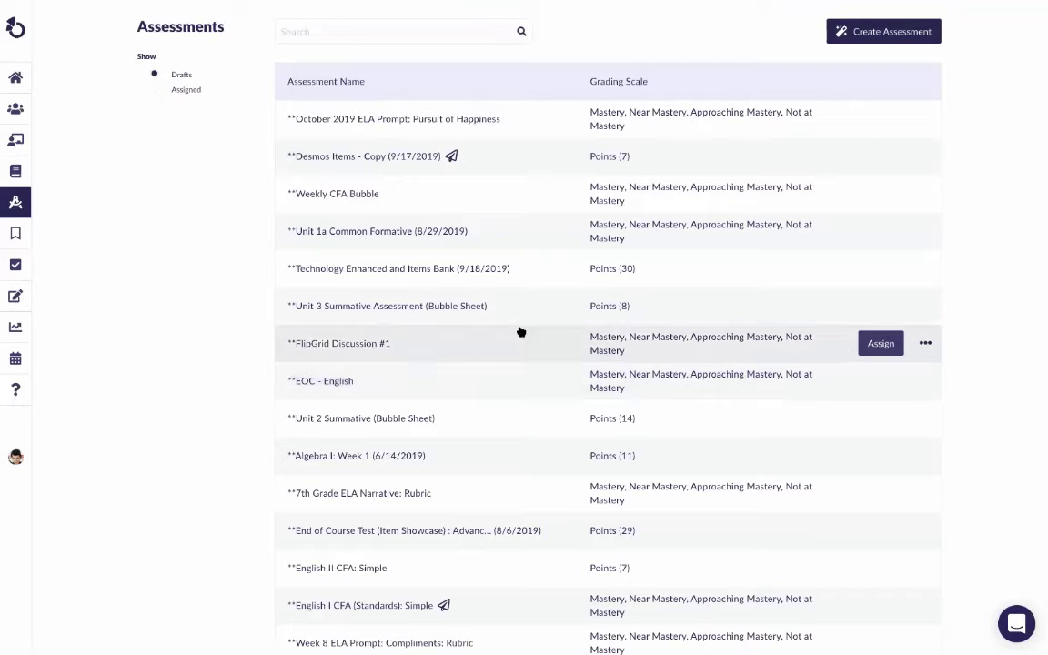
Open the advanced "**End of Course Test (Item Showcase)" in the assessment builder and switch its item bank to Inspect Items.
{"action": "scroll", "coordinate": [521, 332], "scroll_direction": "down", "scroll_amount": 1}
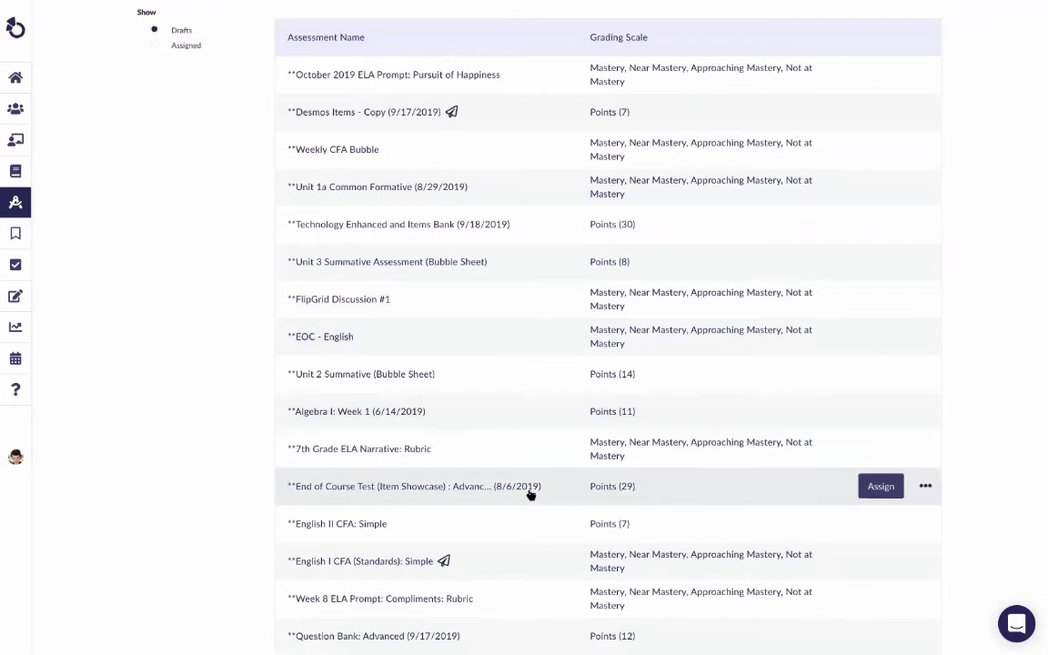
{"action": "left_click", "coordinate": [530, 492]}
{"action": "left_click", "coordinate": [525, 291]}
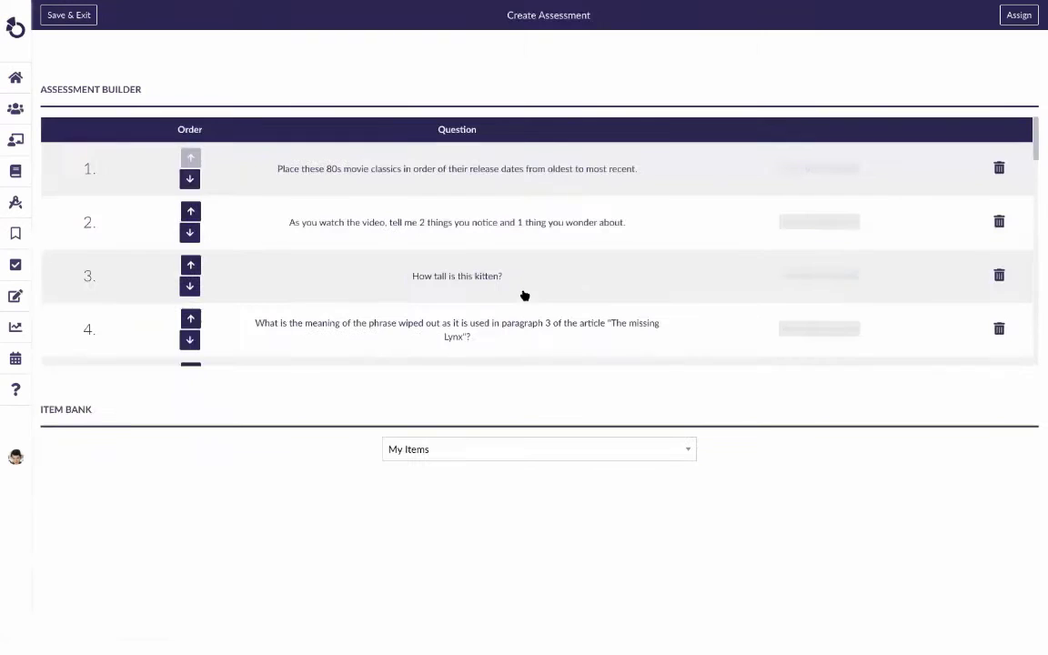
{"action": "left_click", "coordinate": [496, 463]}
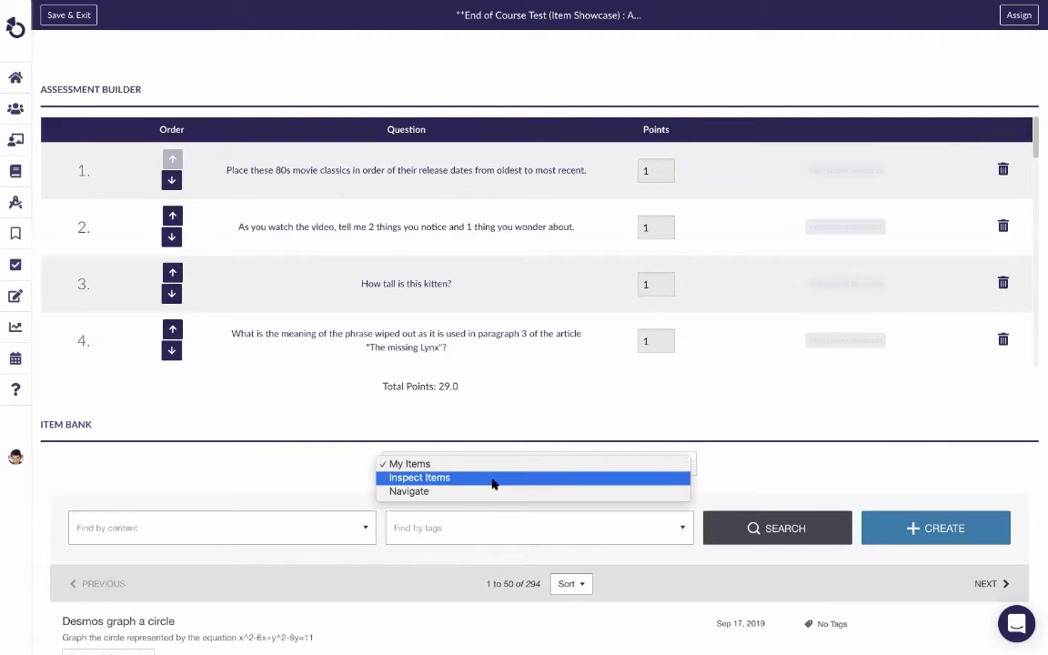
{"action": "left_click", "coordinate": [494, 479]}
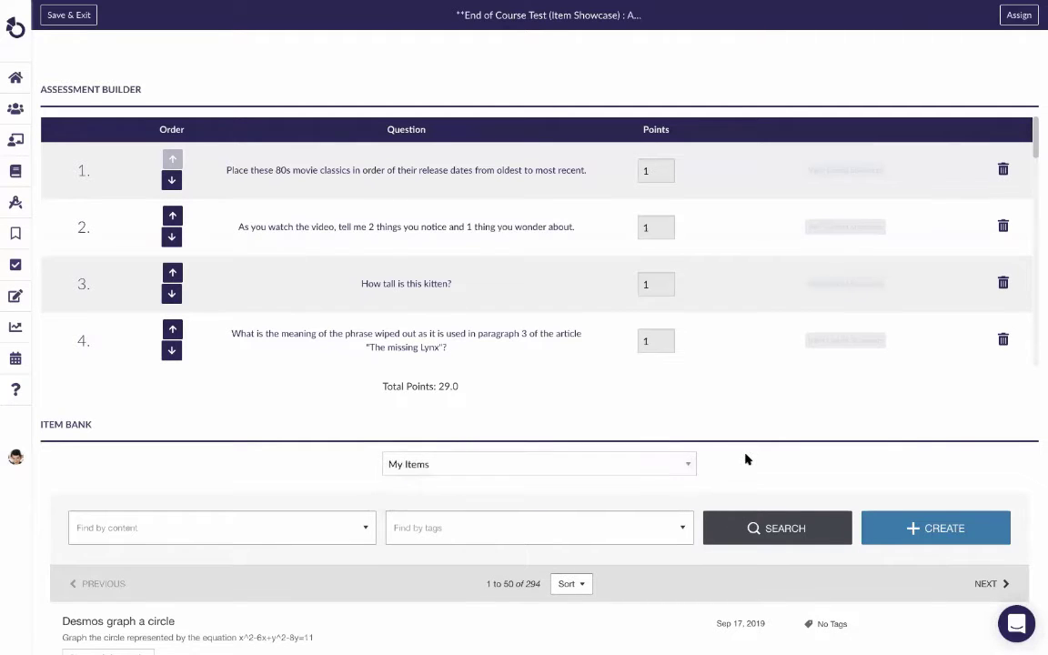
Search the item bank by the Common Core English Language Arts/Literacy (2010) Grade 4 Reading standard CCSS.ELA-Literacy.RL.4.1.
{"action": "scroll", "coordinate": [748, 457], "scroll_direction": "down", "scroll_amount": 3}
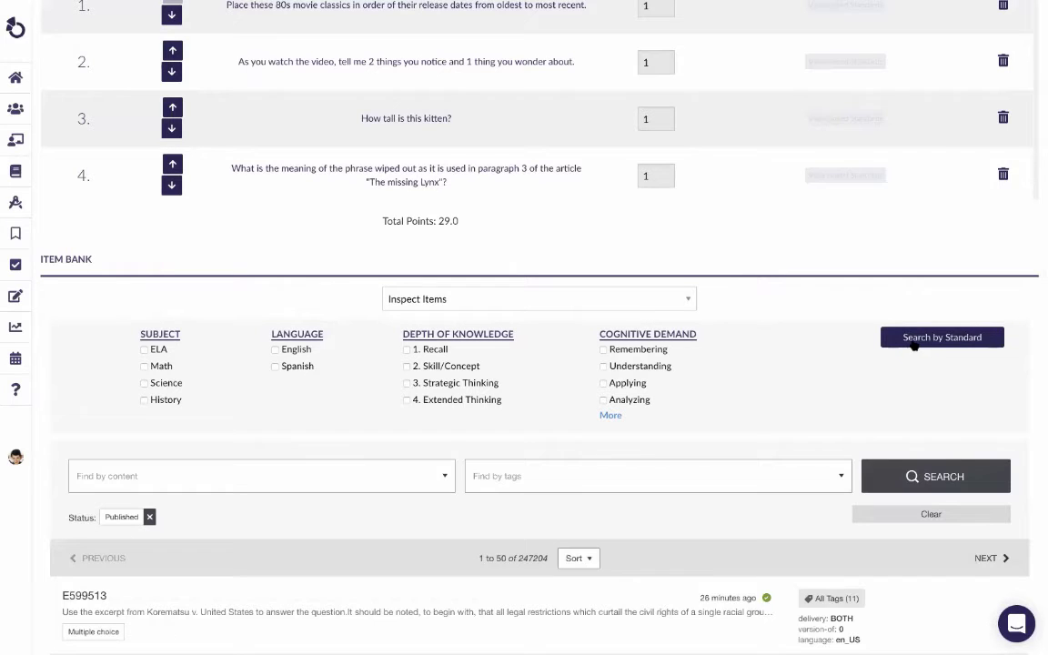
{"action": "left_click", "coordinate": [909, 340]}
{"action": "left_click", "coordinate": [517, 252]}
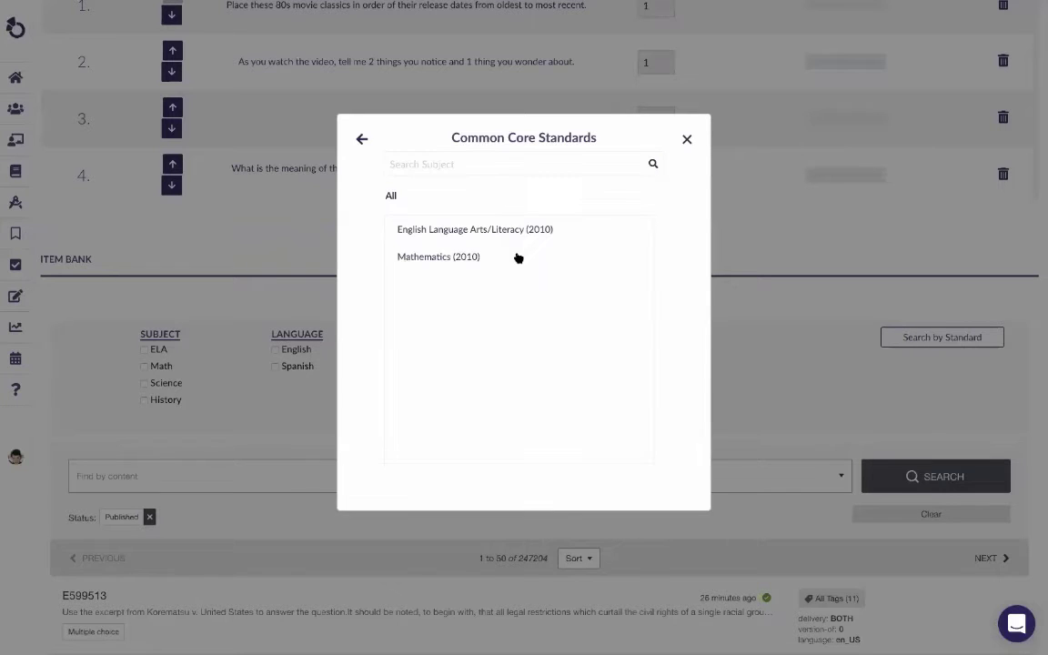
{"action": "left_click", "coordinate": [480, 231]}
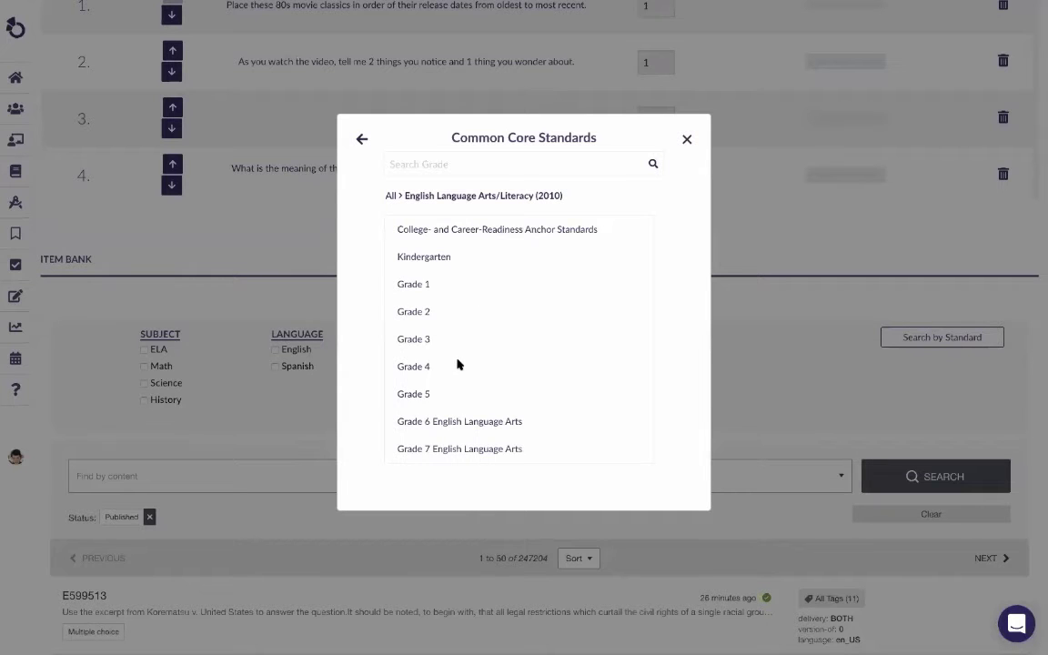
{"action": "left_click", "coordinate": [457, 365]}
{"action": "left_click", "coordinate": [450, 233]}
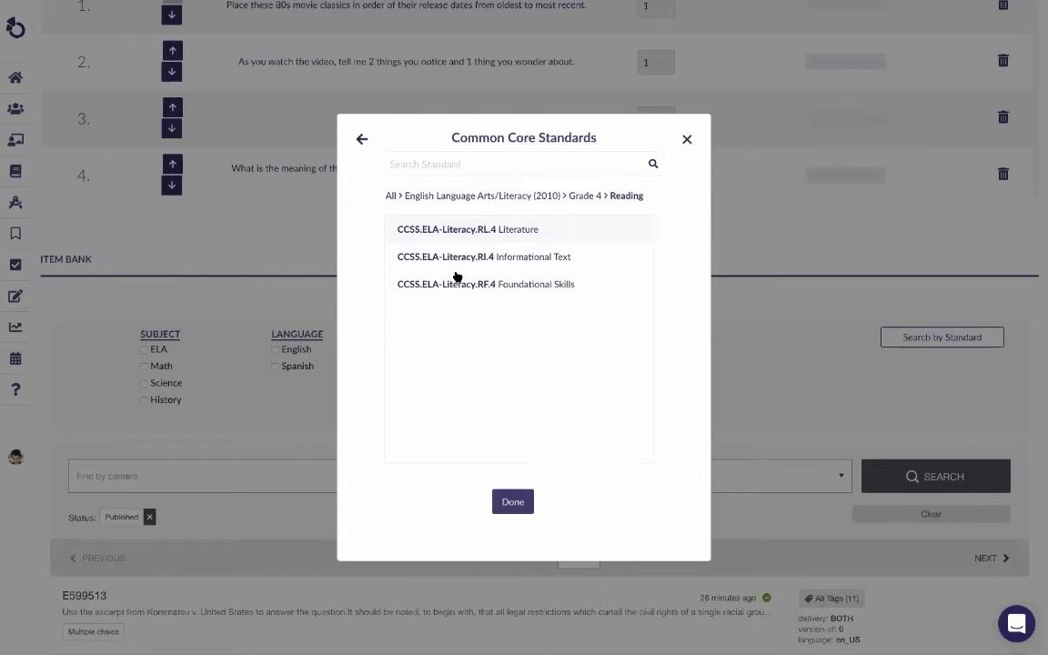
{"action": "left_click", "coordinate": [455, 285]}
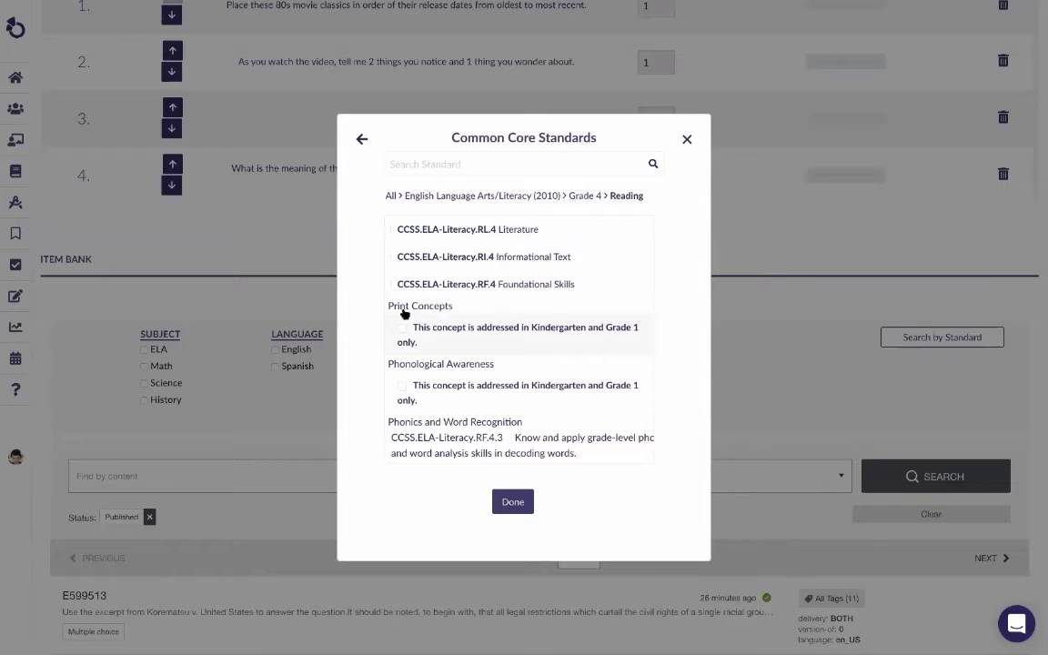
{"action": "left_click", "coordinate": [402, 238]}
{"action": "left_click", "coordinate": [401, 273]}
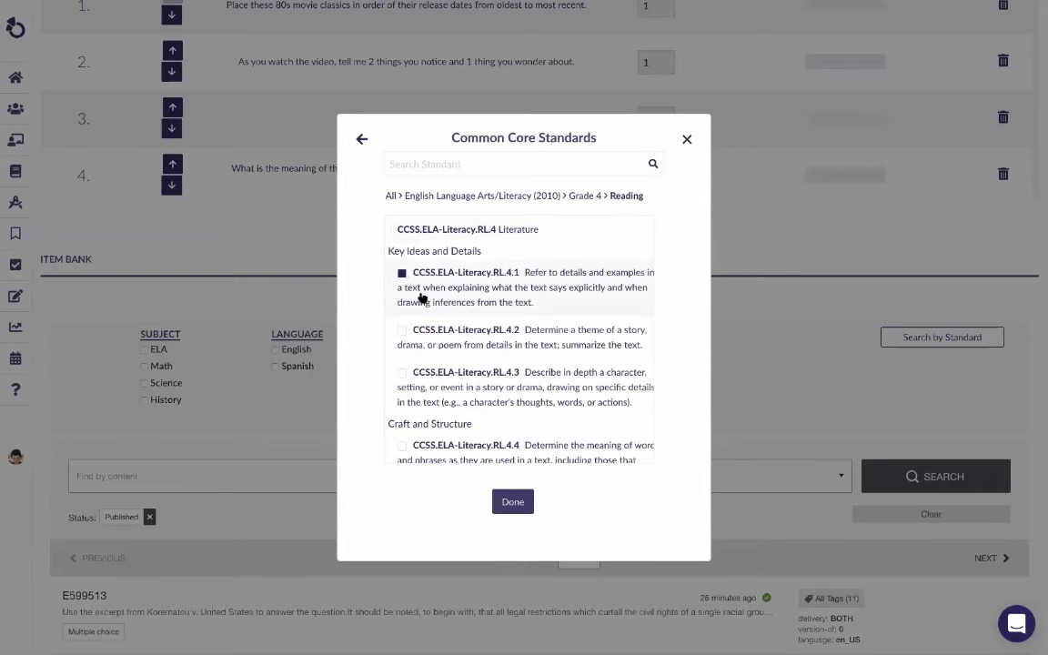
{"action": "left_click", "coordinate": [512, 502]}
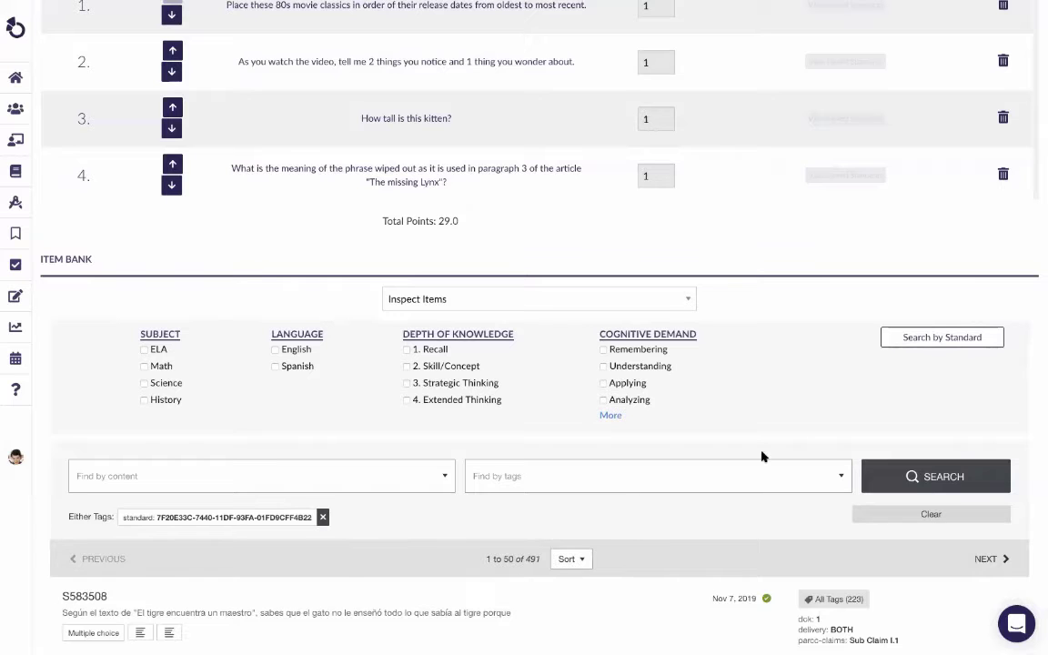
Preview item E582247 from the search results without adding it, and return to the assessments list.
{"action": "scroll", "coordinate": [762, 456], "scroll_direction": "down", "scroll_amount": 3}
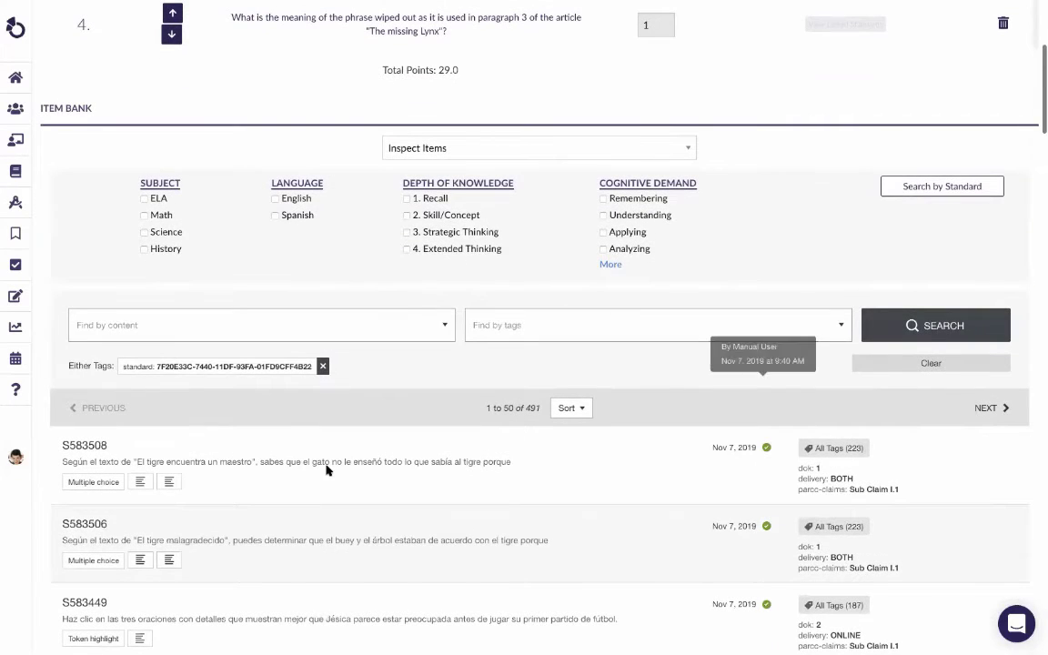
{"action": "scroll", "coordinate": [327, 469], "scroll_direction": "down", "scroll_amount": 4}
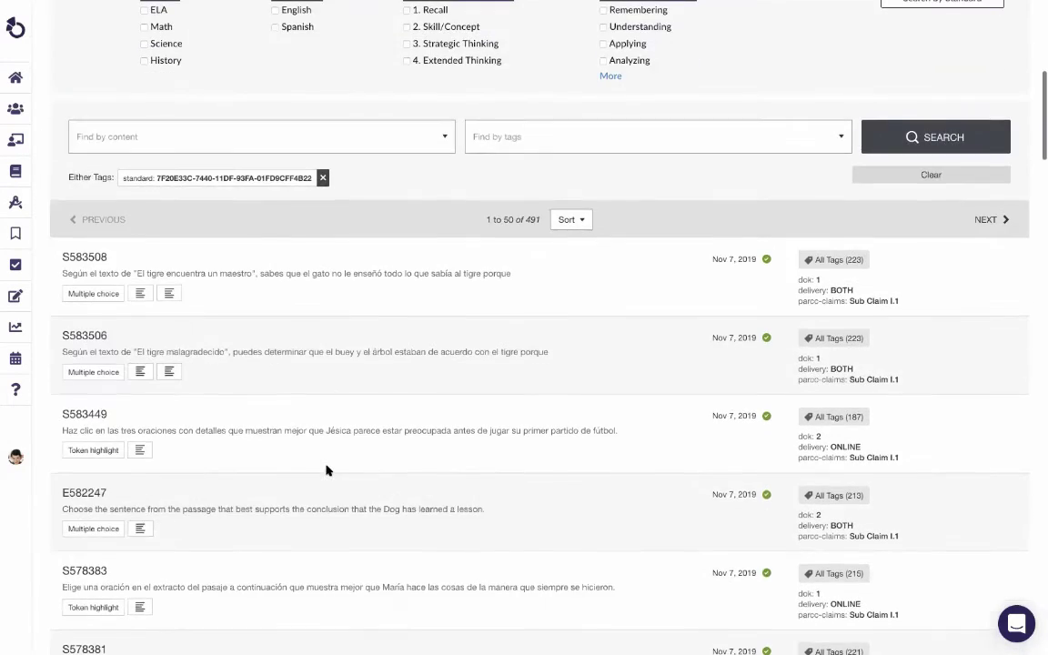
{"action": "left_click", "coordinate": [87, 492]}
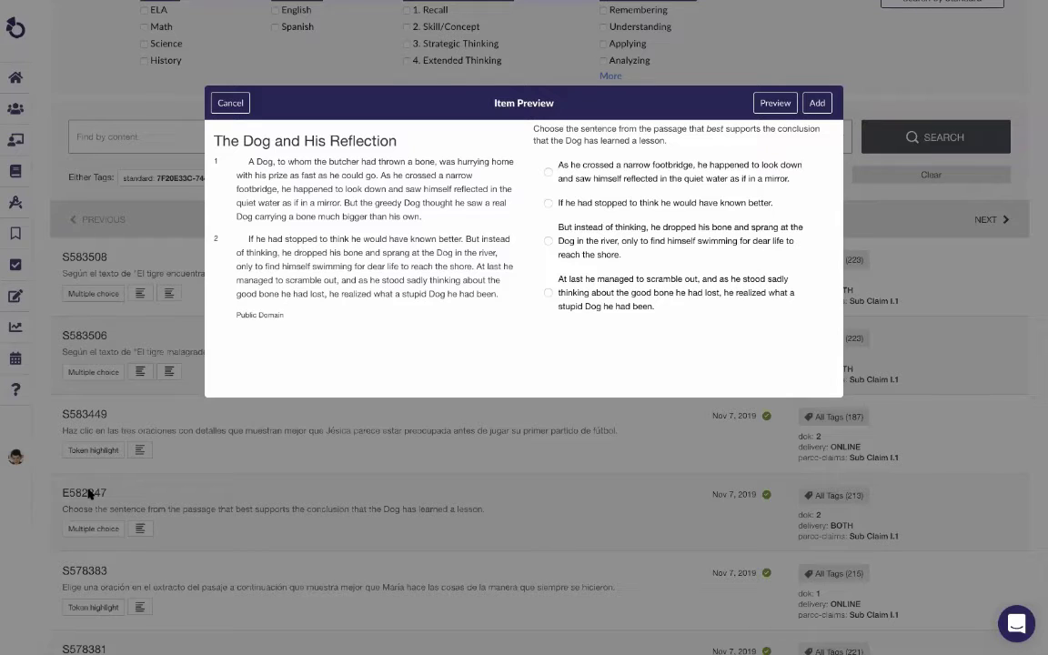
{"action": "left_click", "coordinate": [231, 104]}
{"action": "scroll", "coordinate": [257, 173], "scroll_direction": "up", "scroll_amount": 5}
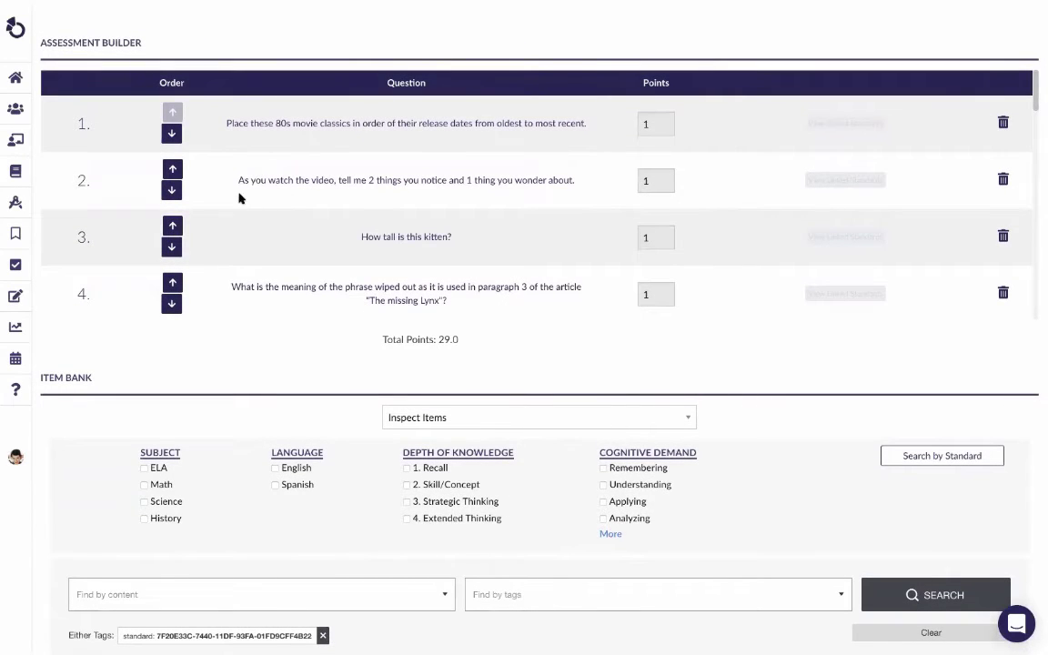
{"action": "left_click", "coordinate": [37, 202]}
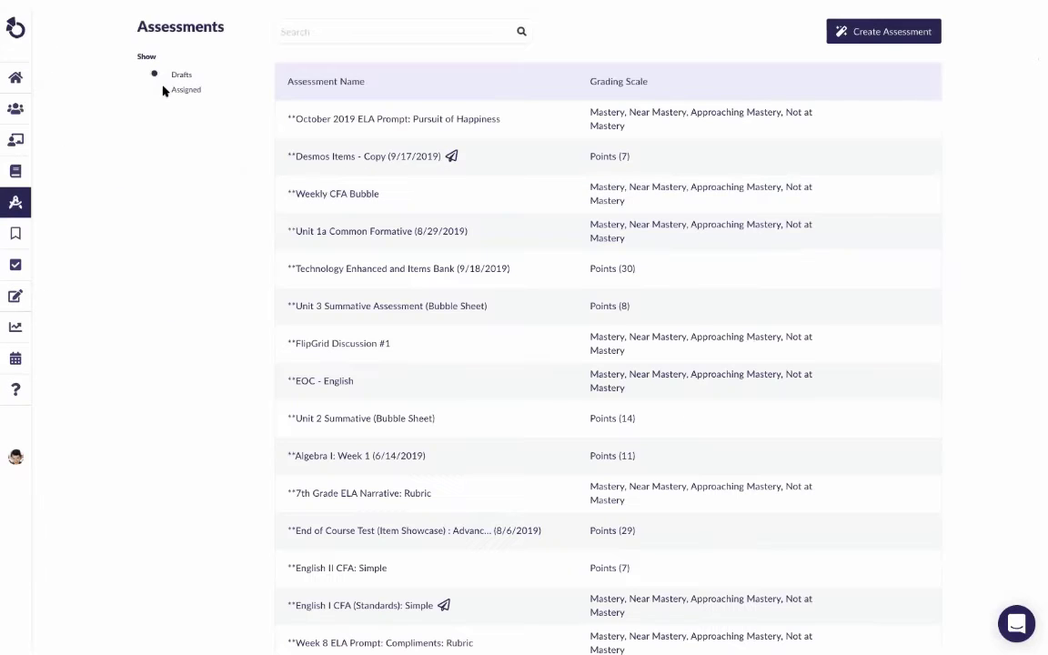
Open "**Week 8 ELA Prompt: Compliments: Rubric", review its Statement of Purpose/Focus and Organization descriptors, and return to the assessments list.
{"action": "scroll", "coordinate": [320, 213], "scroll_direction": "down", "scroll_amount": 1}
{"action": "scroll", "coordinate": [477, 360], "scroll_direction": "down", "scroll_amount": 5}
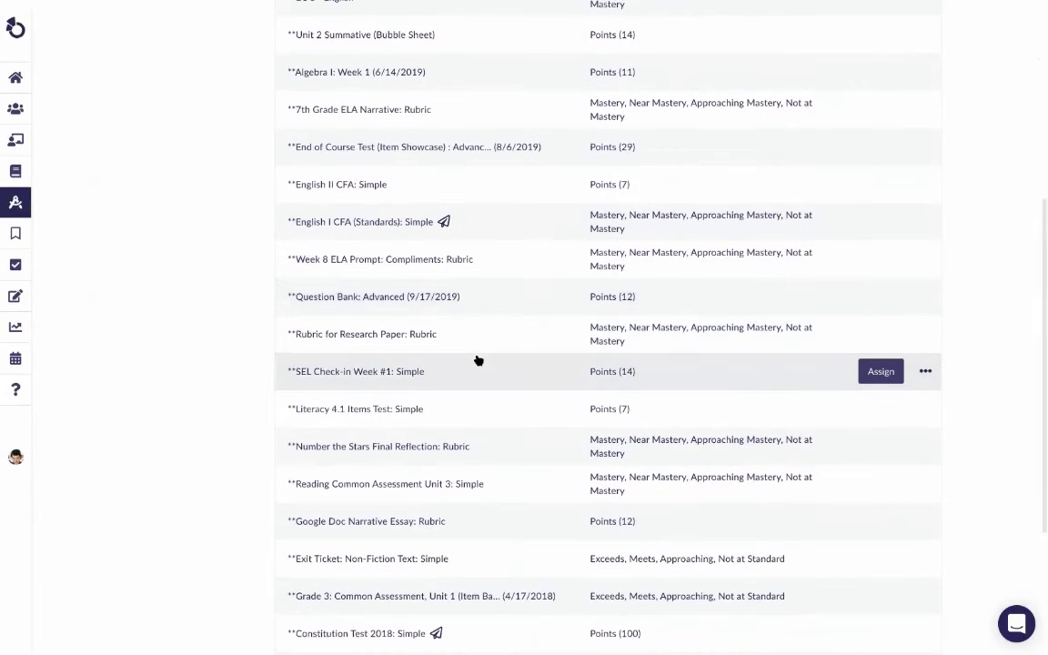
{"action": "scroll", "coordinate": [479, 360], "scroll_direction": "down", "scroll_amount": 1}
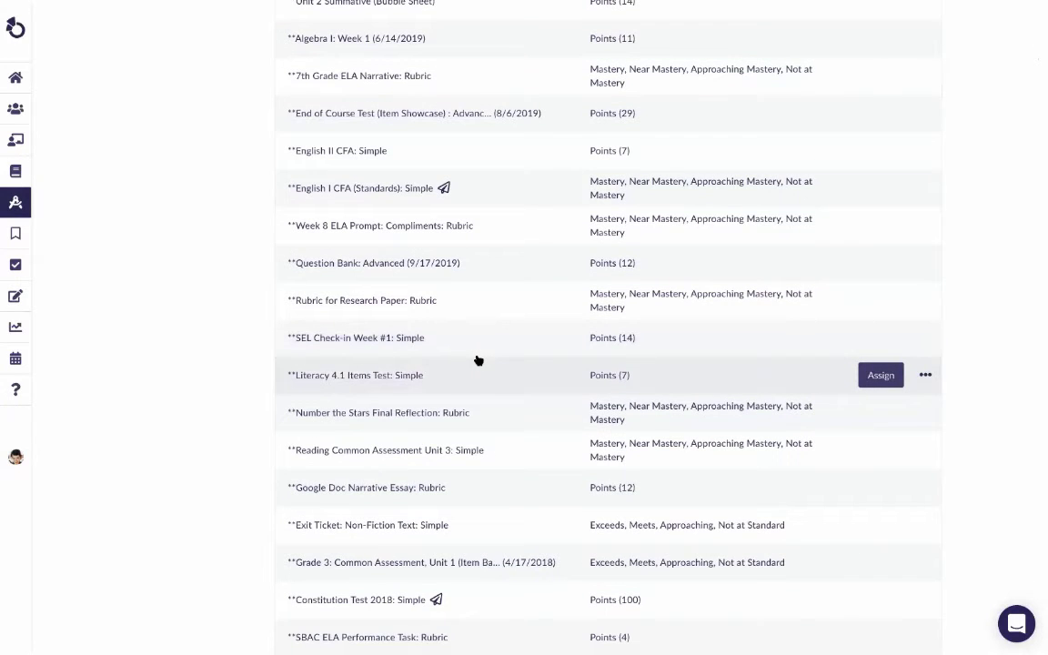
{"action": "left_click", "coordinate": [479, 227]}
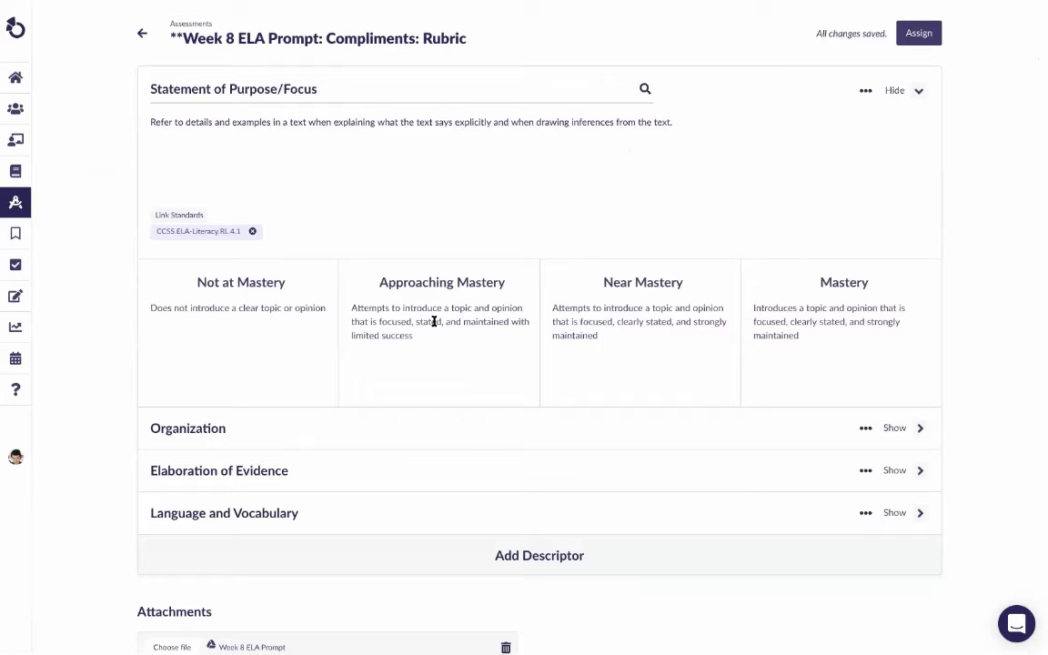
{"action": "left_click", "coordinate": [387, 429]}
{"action": "scroll", "coordinate": [386, 432], "scroll_direction": "down", "scroll_amount": 2}
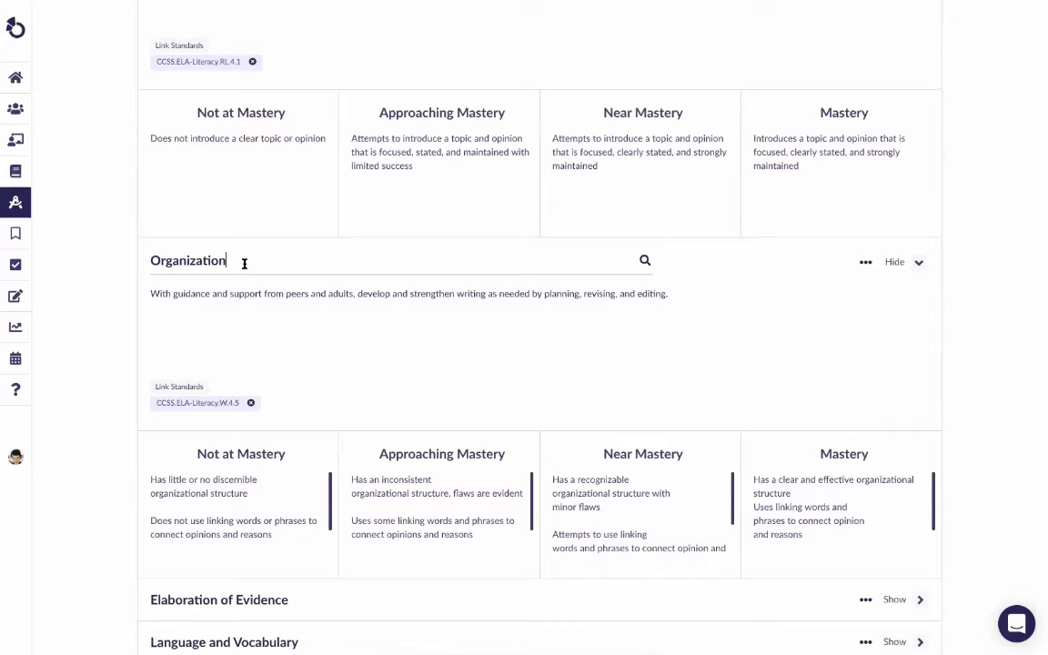
{"action": "scroll", "coordinate": [244, 264], "scroll_direction": "down", "scroll_amount": 1}
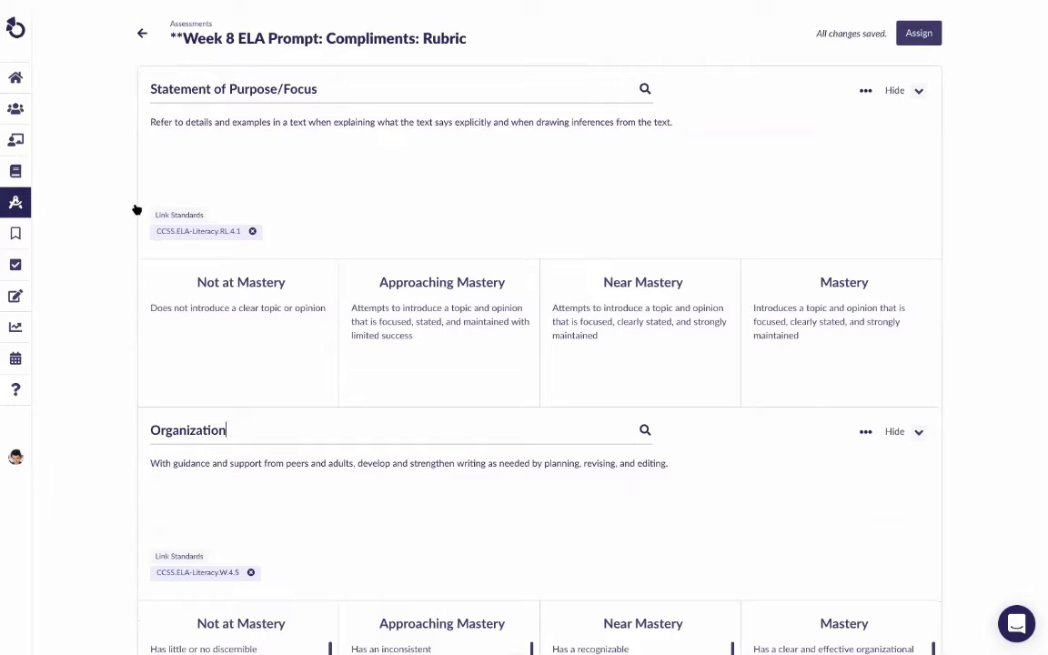
{"action": "left_click", "coordinate": [141, 34]}
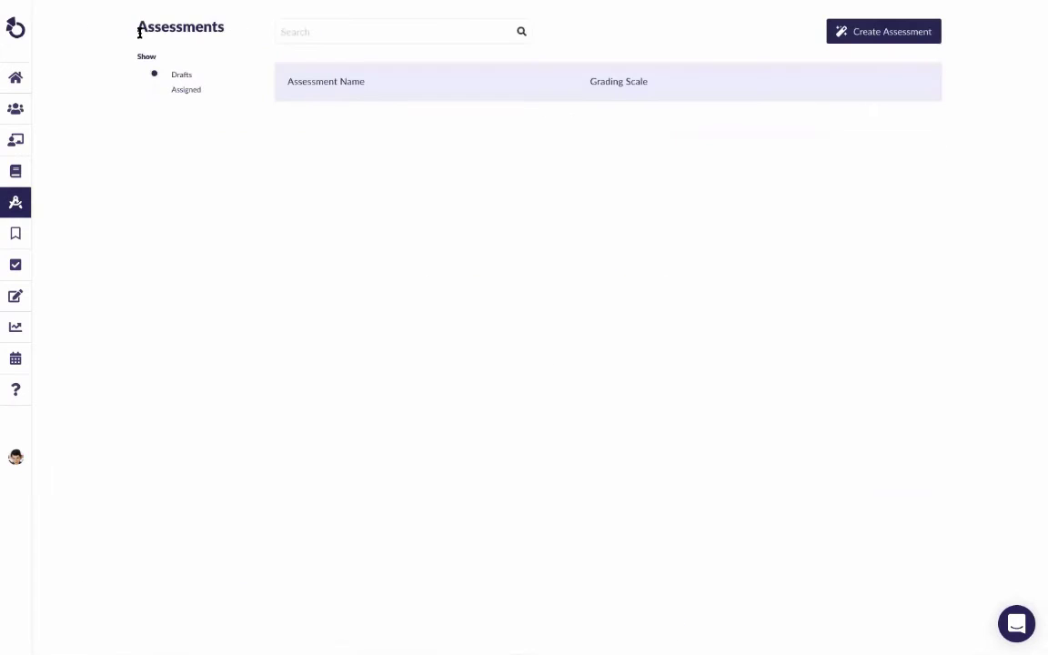
Show the assigned assessments and open the grading view of "**Week 8 ELA Prompt: Compliments: Rubric".
{"action": "left_click", "coordinate": [154, 90]}
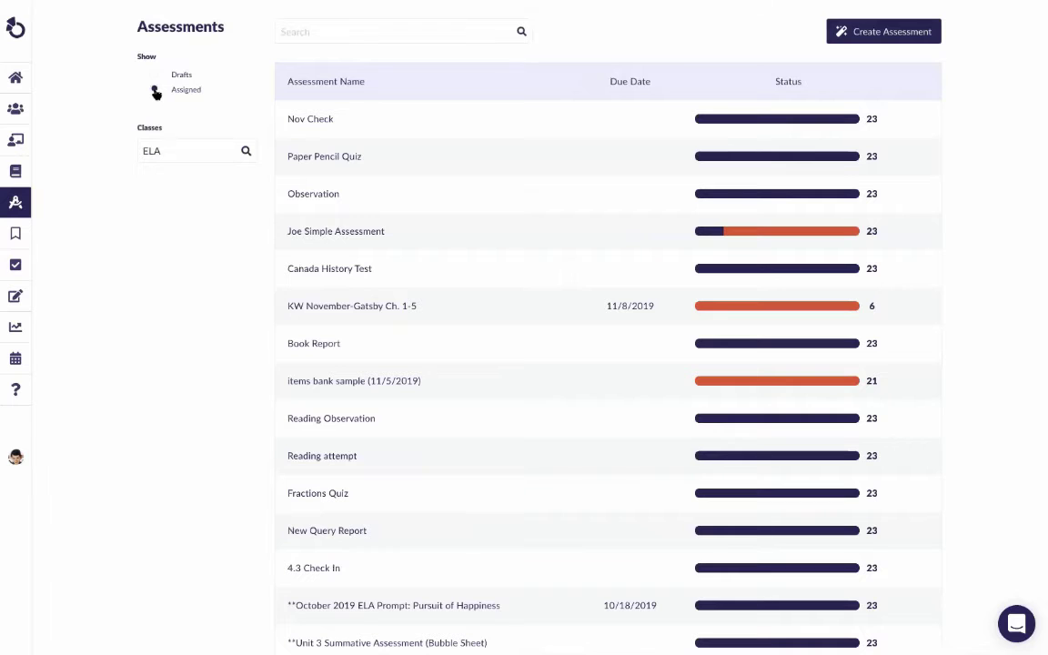
{"action": "scroll", "coordinate": [435, 303], "scroll_direction": "down", "scroll_amount": 5}
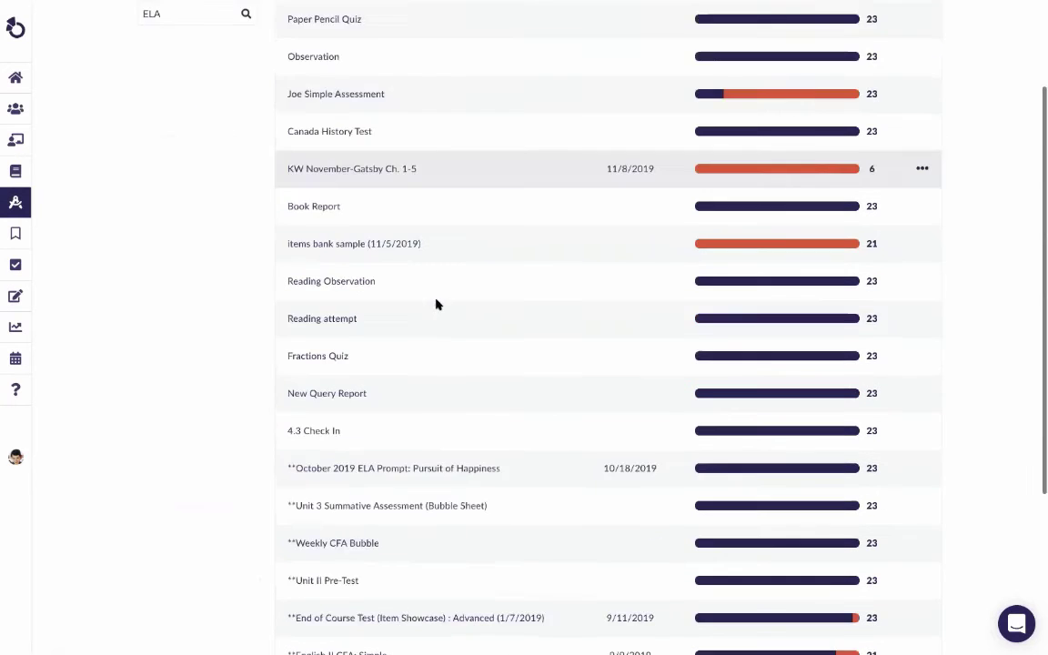
{"action": "scroll", "coordinate": [434, 304], "scroll_direction": "down", "scroll_amount": 1}
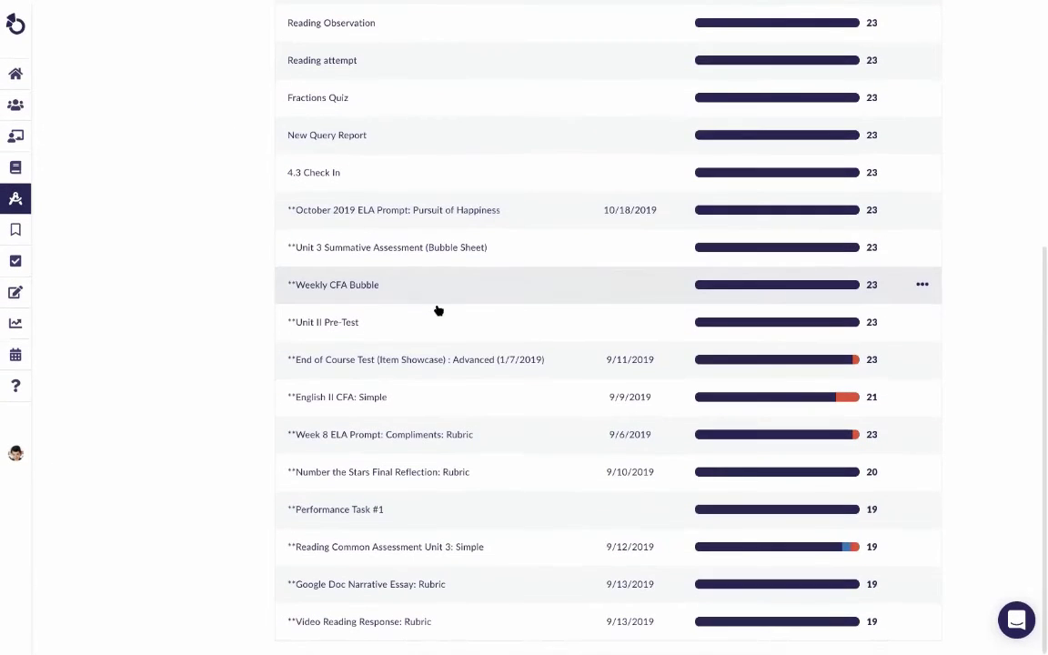
{"action": "left_click", "coordinate": [455, 437]}
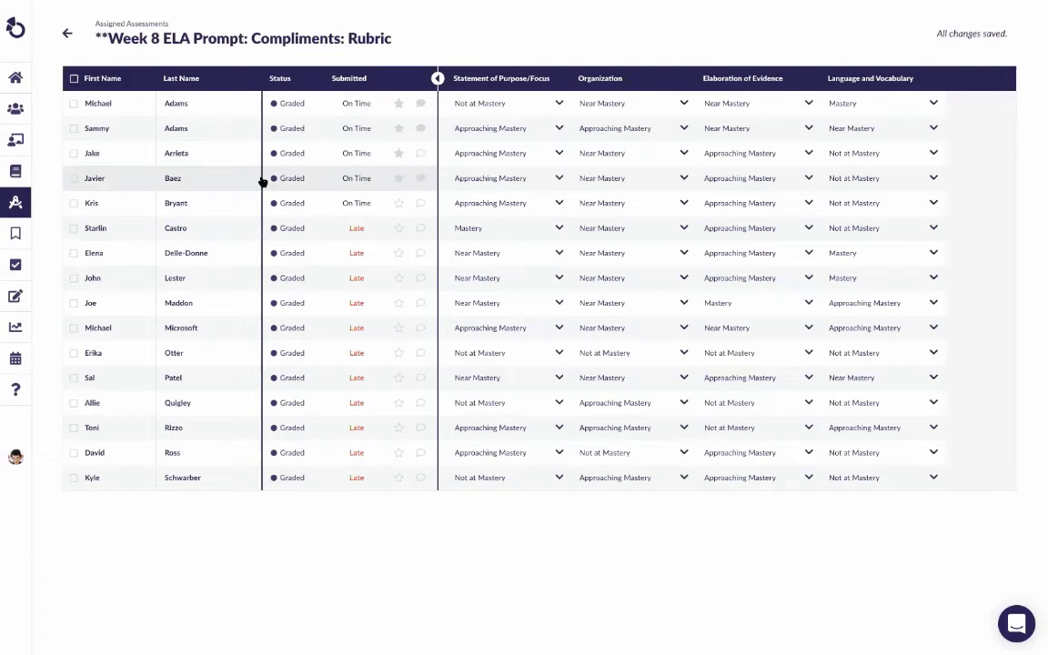
Grade the first student Near Mastery for Statement of Purpose/Focus, Approaching Mastery for Organization and Language and Vocabulary, and Mastery for Elaboration of Evidence.
{"action": "left_click", "coordinate": [523, 104]}
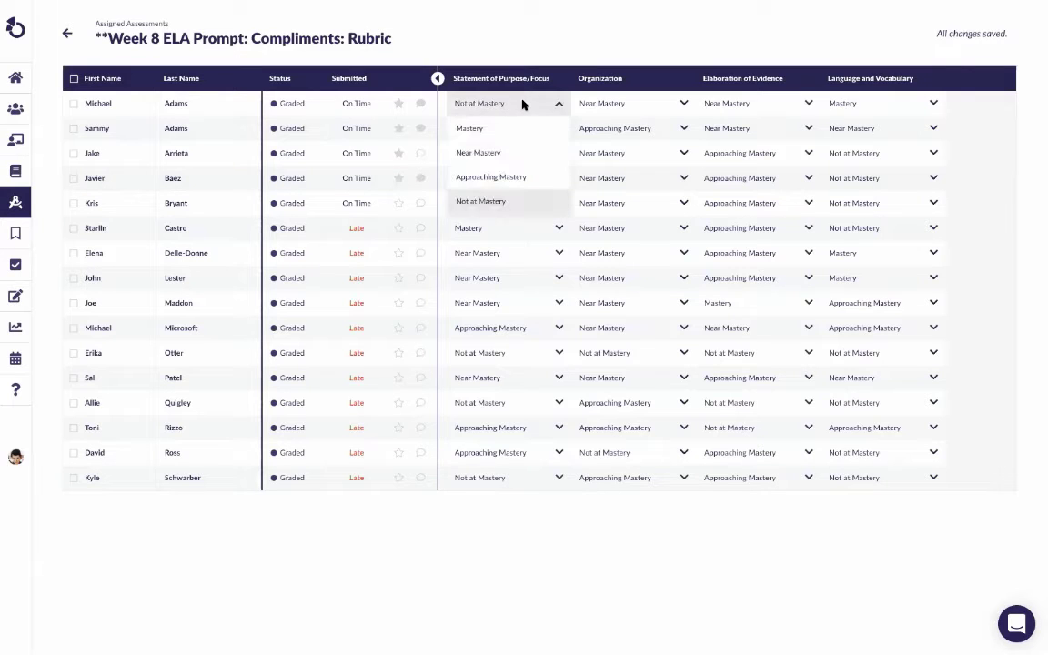
{"action": "left_click", "coordinate": [520, 151]}
{"action": "left_click", "coordinate": [603, 105]}
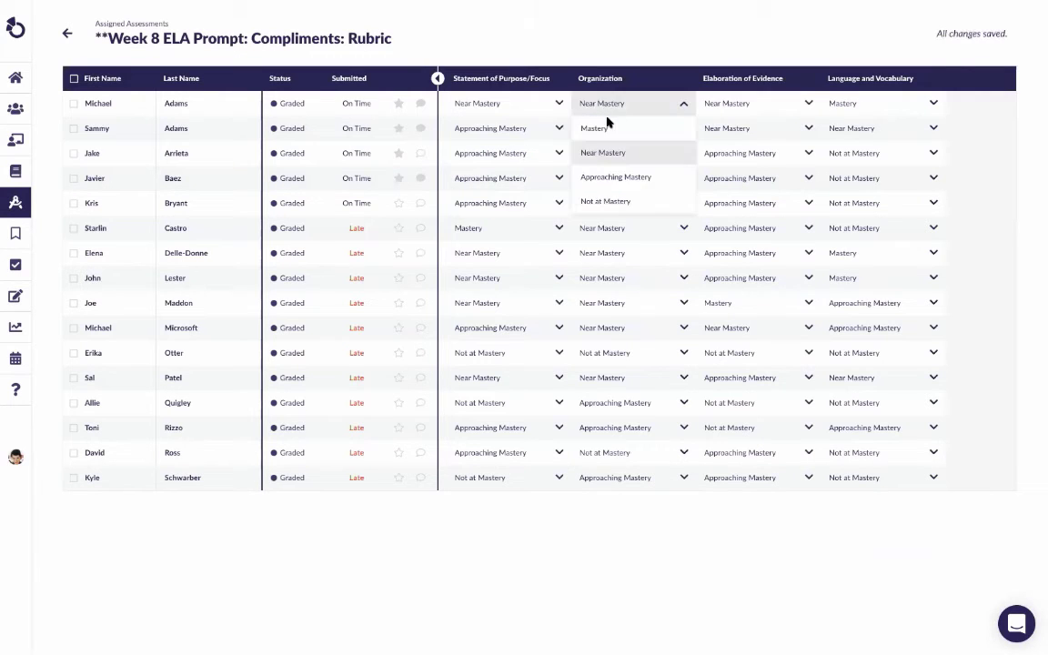
{"action": "left_click", "coordinate": [617, 177]}
{"action": "left_click", "coordinate": [734, 103]}
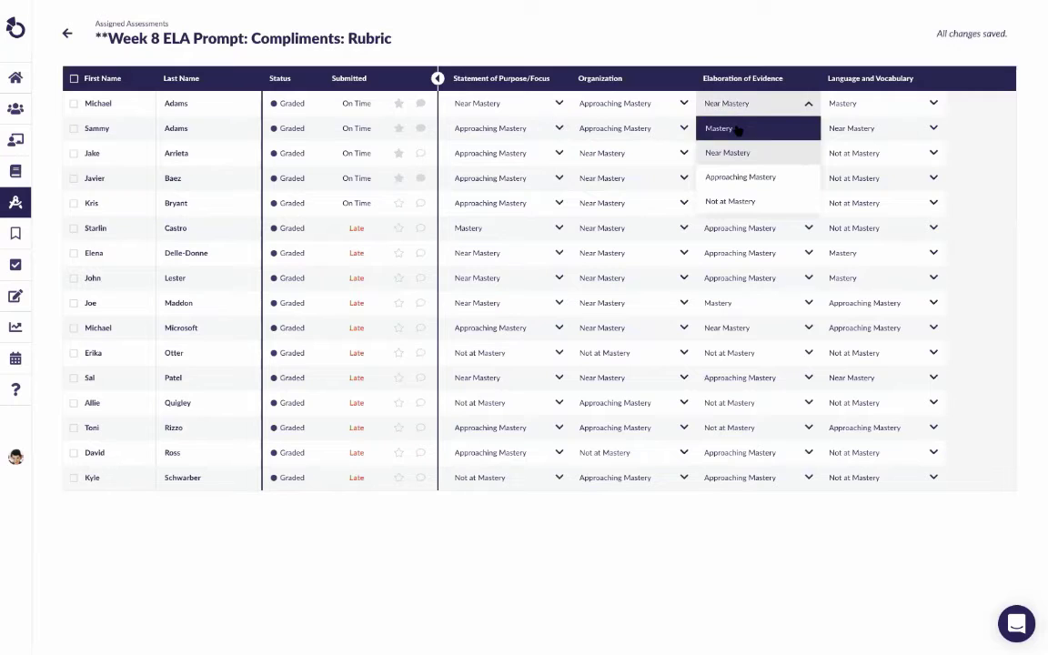
{"action": "left_click", "coordinate": [737, 129]}
{"action": "left_click", "coordinate": [851, 104]}
{"action": "left_click", "coordinate": [853, 179]}
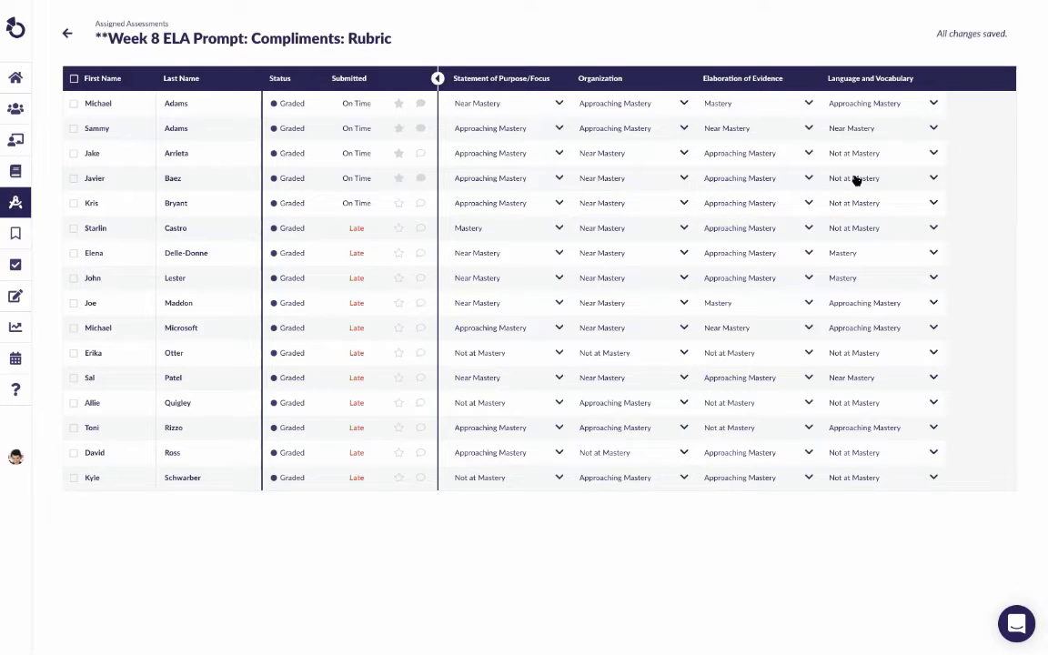
Open the first student's submission, view it with the rubric hidden, and grade Statement of Purpose/Focus as Approaching Mastery with the rubric shown again.
{"action": "left_click", "coordinate": [134, 103]}
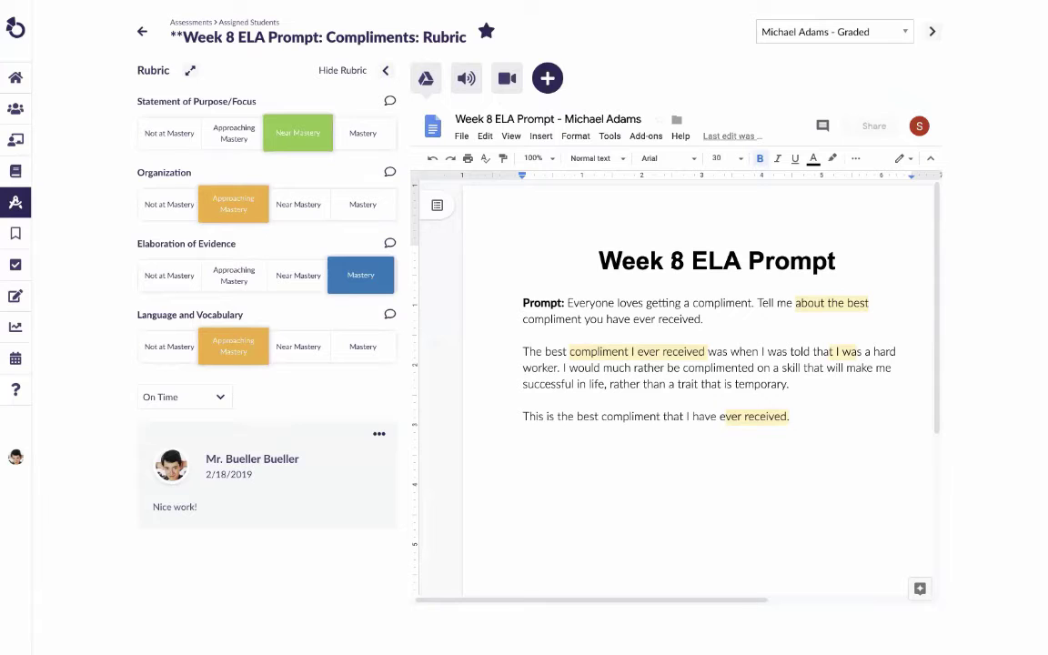
{"action": "left_click", "coordinate": [344, 70]}
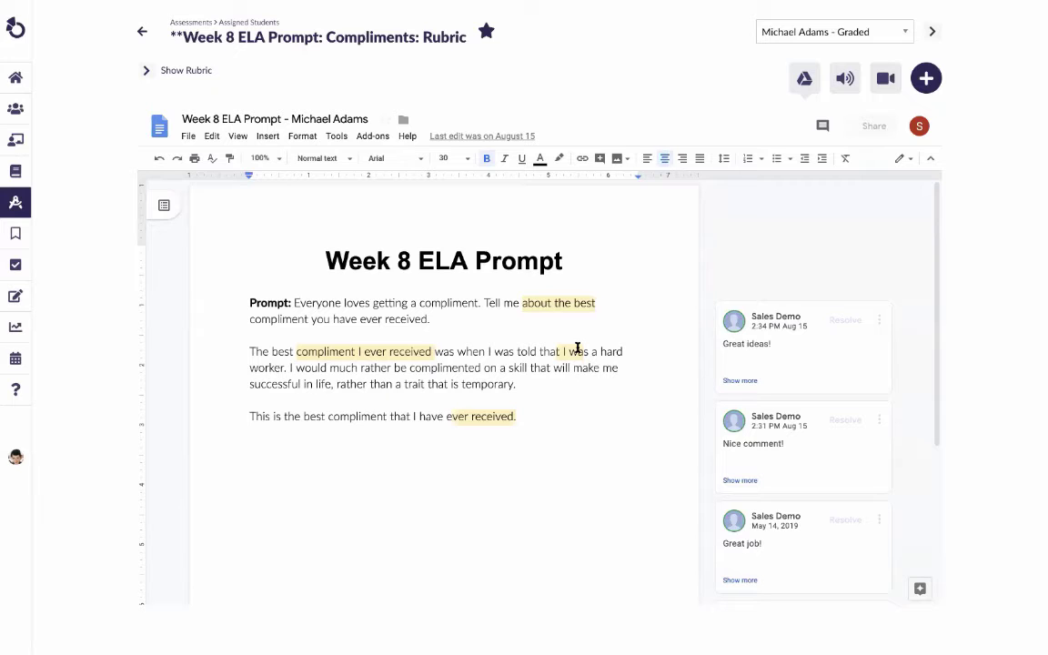
{"action": "left_click", "coordinate": [141, 69]}
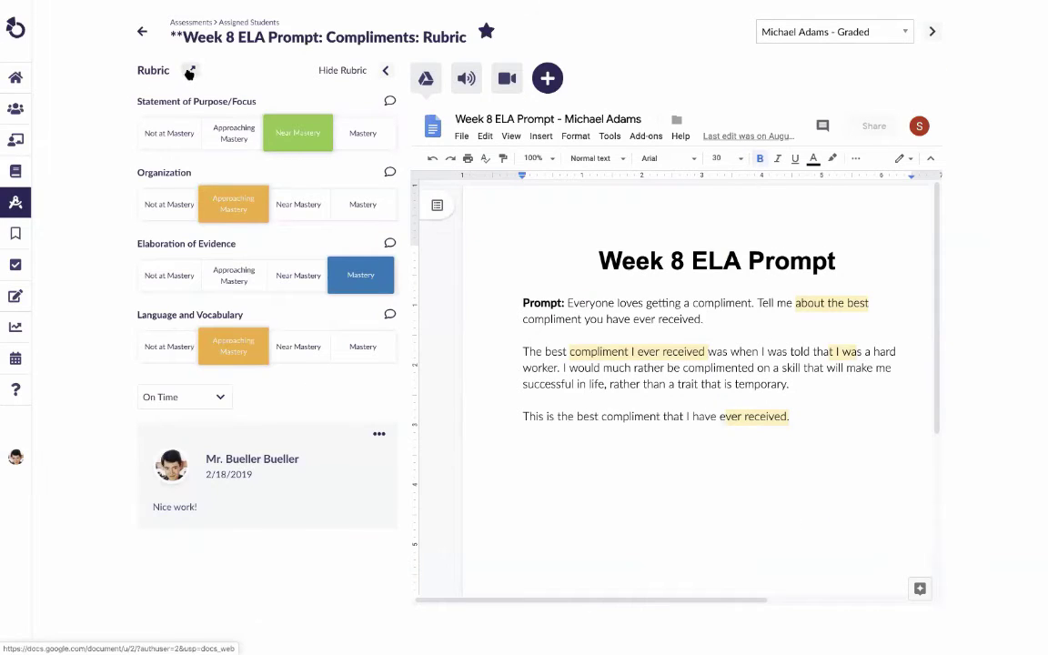
{"action": "left_click", "coordinate": [229, 133]}
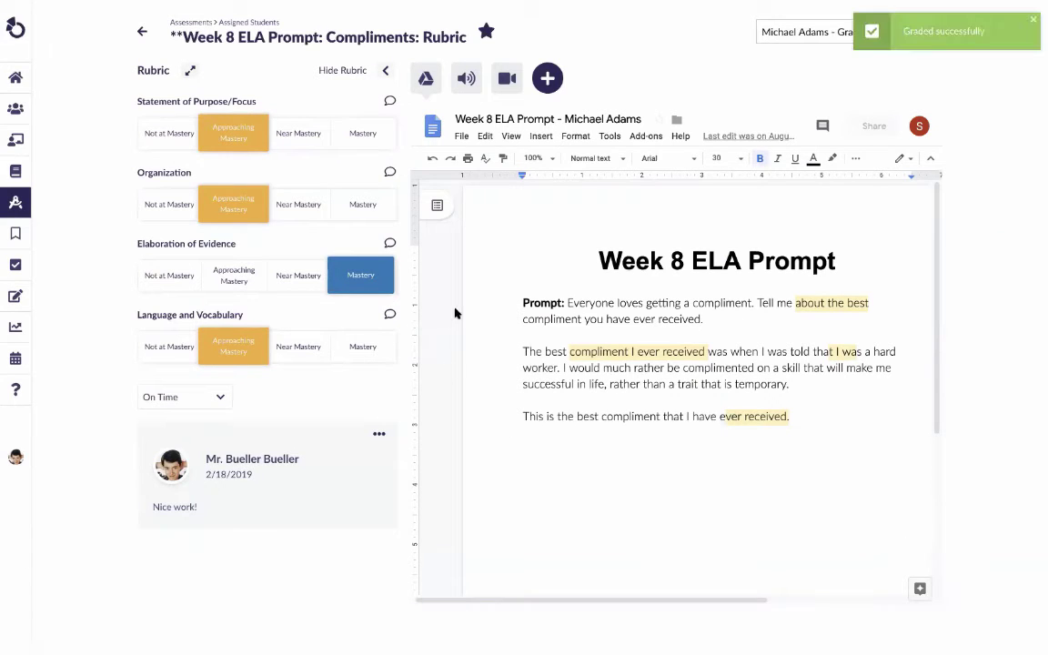
View the expanded rubric descriptors for the first student, and go on to the second student's submission by way of the class grading list.
{"action": "left_click", "coordinate": [190, 70]}
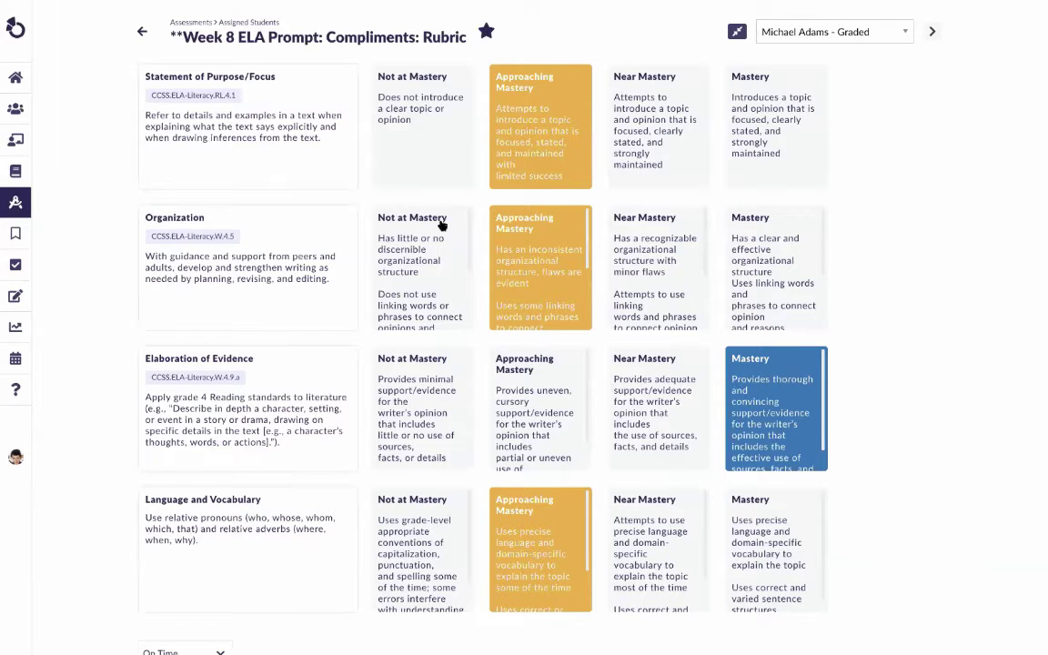
{"action": "left_click", "coordinate": [142, 33]}
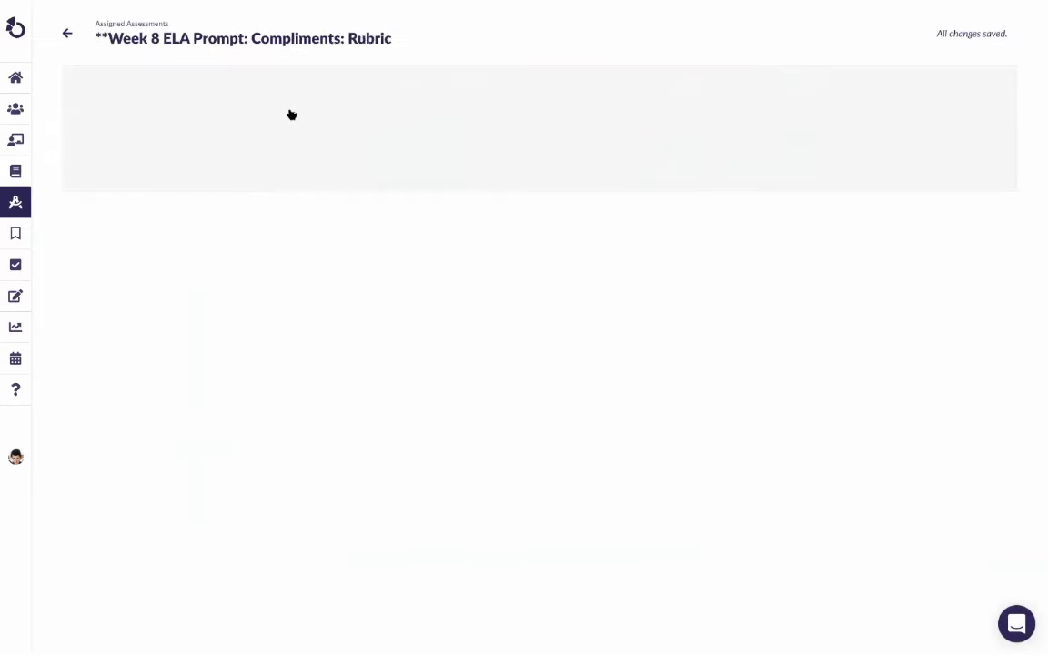
{"action": "left_click", "coordinate": [136, 109]}
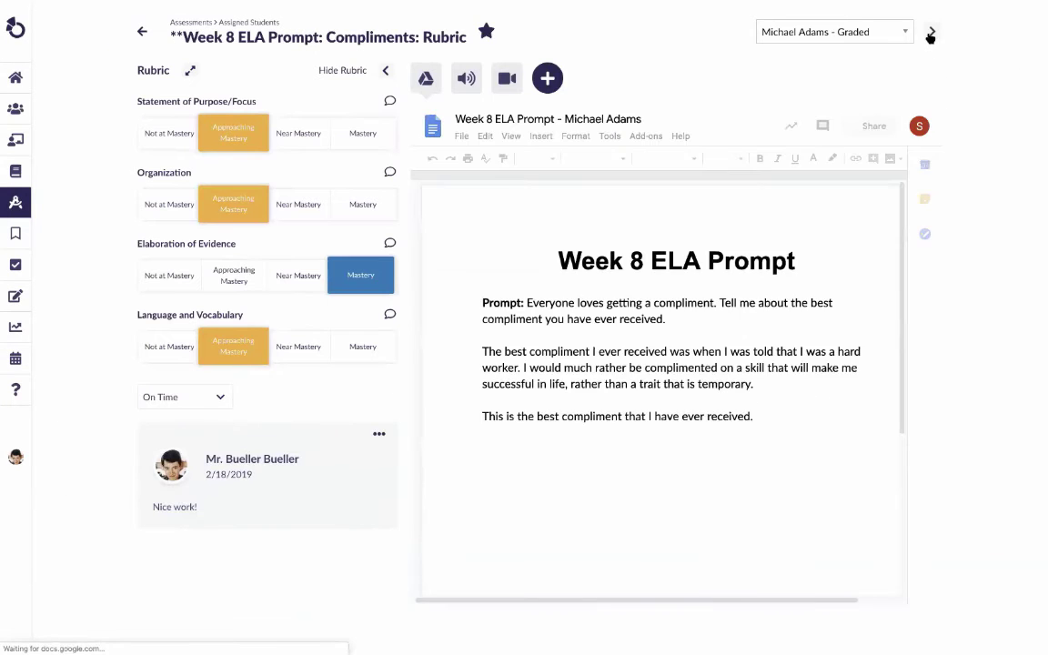
{"action": "left_click", "coordinate": [931, 34]}
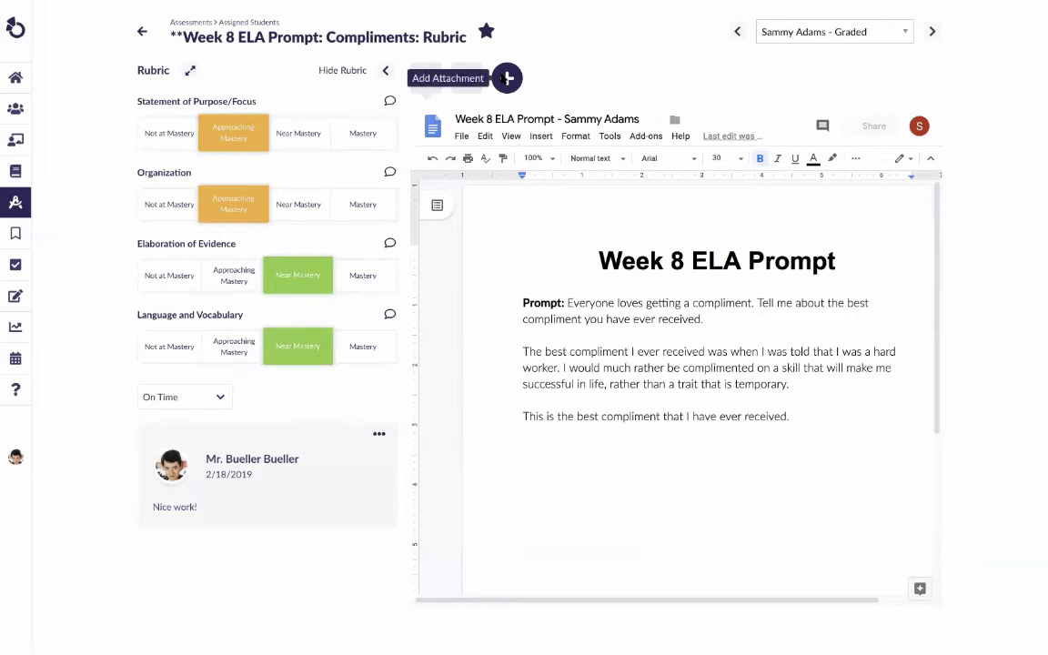
View the attachment types available for the second student's submission without adding one, and return to the class grading list.
{"action": "left_click", "coordinate": [505, 79]}
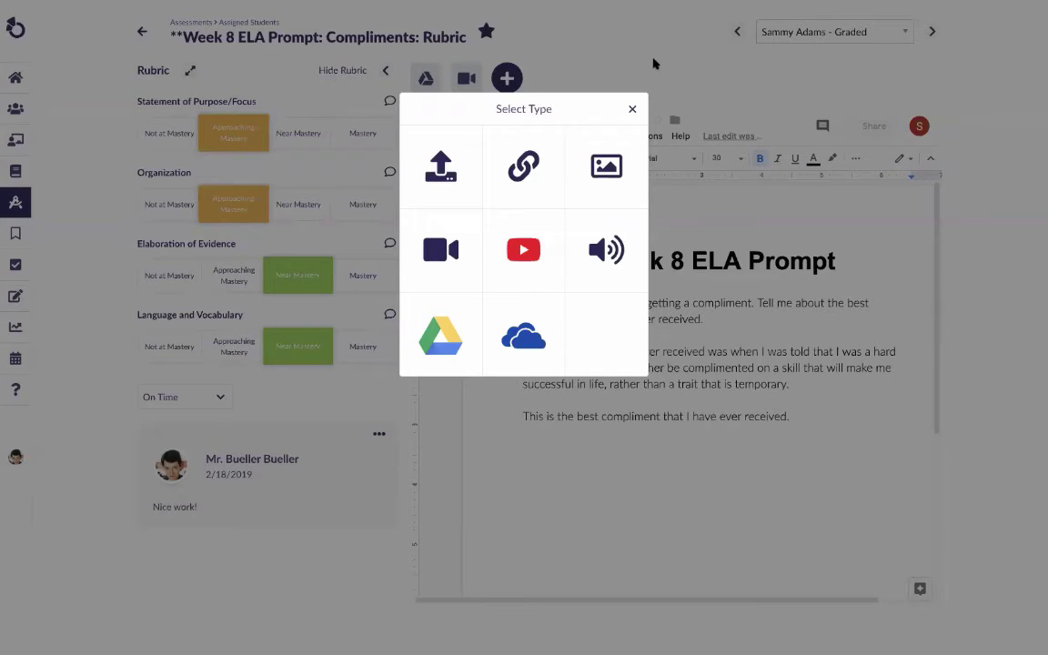
{"action": "left_click", "coordinate": [632, 108]}
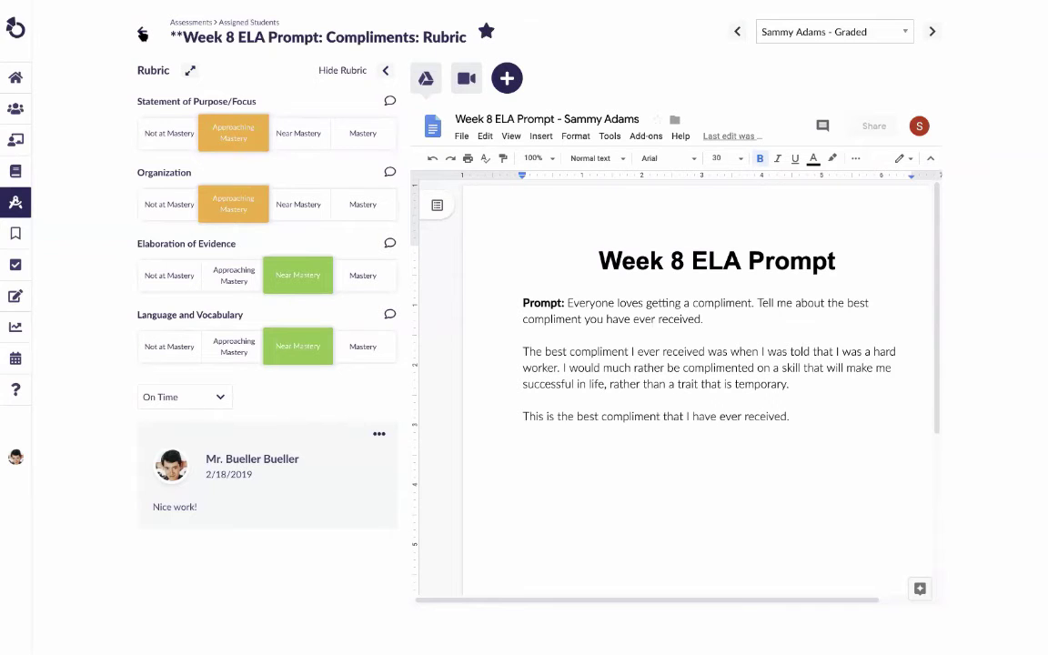
{"action": "left_click", "coordinate": [143, 34]}
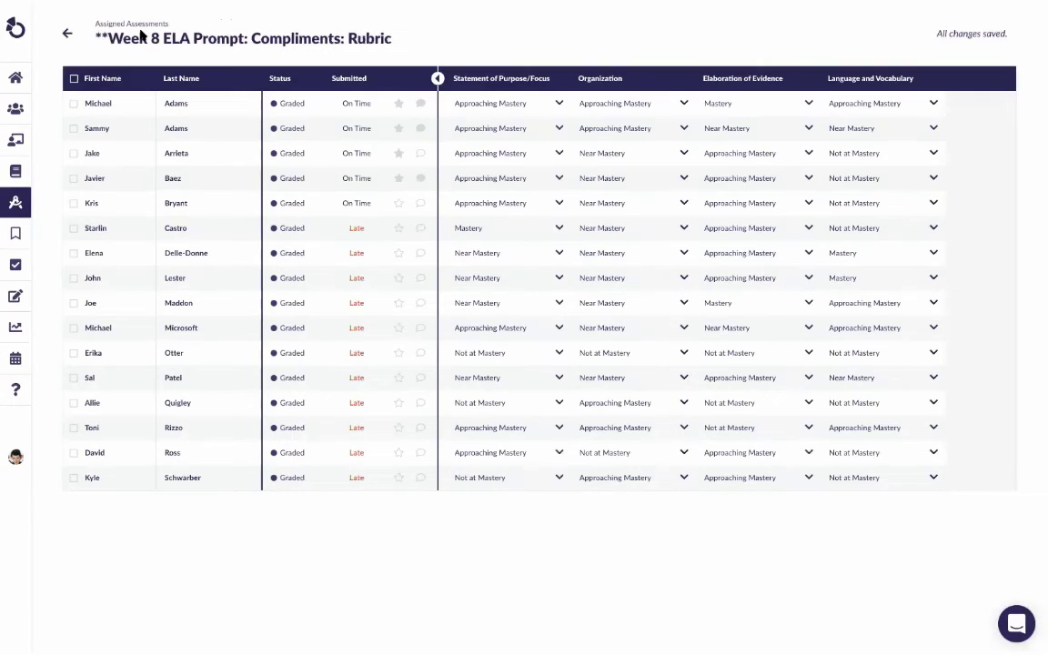
Show the draft assessments and open "**Unit 3 Summative Assessment (Bubble Sheet)".
{"action": "left_click", "coordinate": [70, 34]}
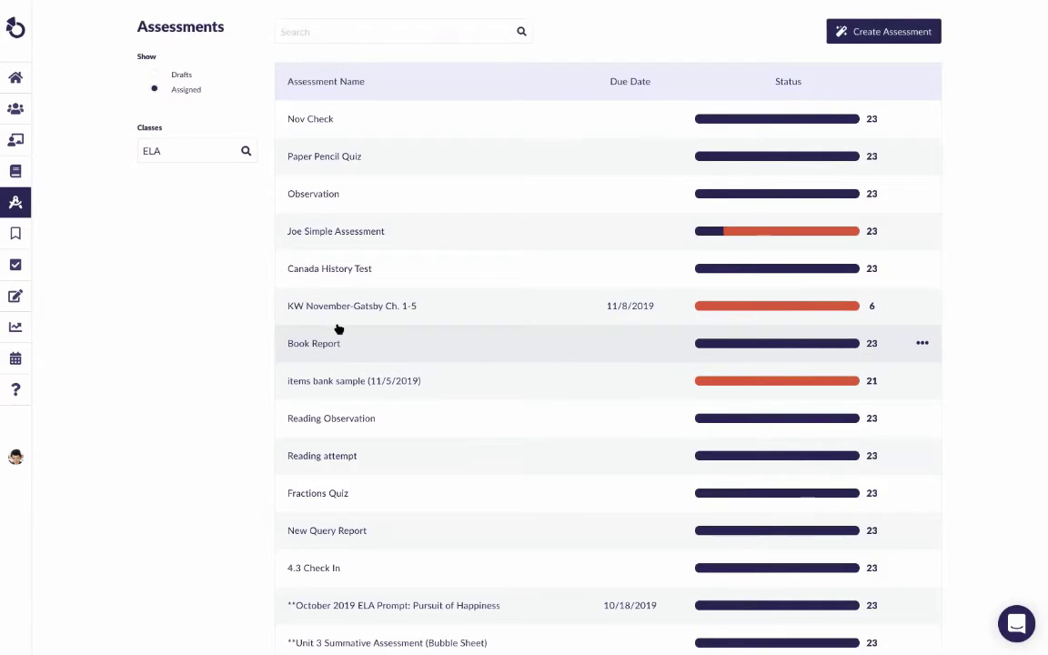
{"action": "left_click", "coordinate": [155, 76]}
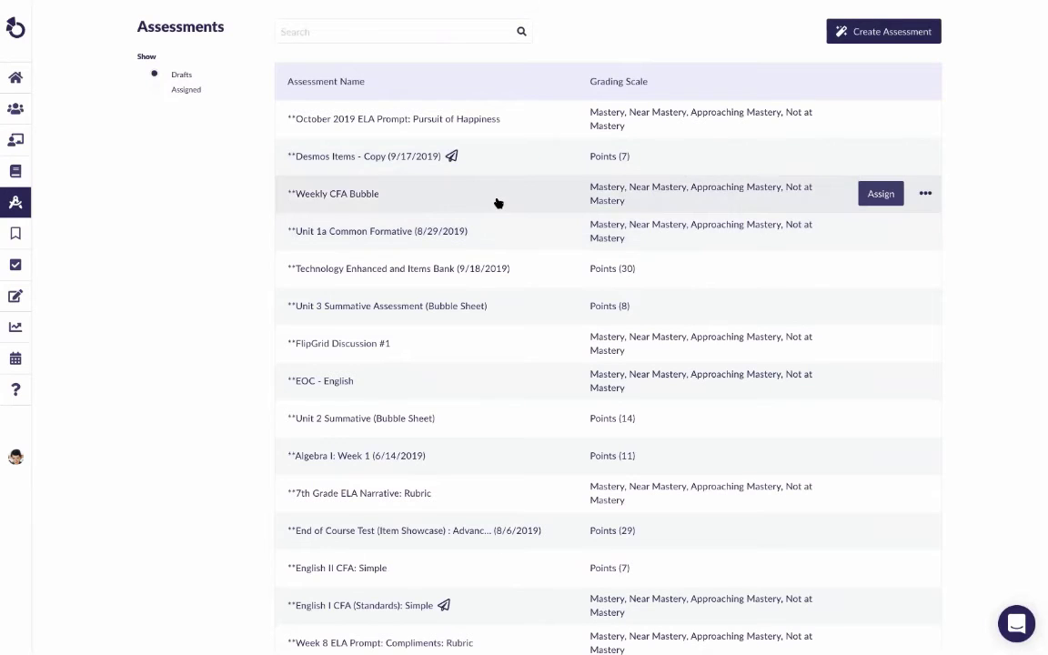
{"action": "left_click", "coordinate": [509, 306]}
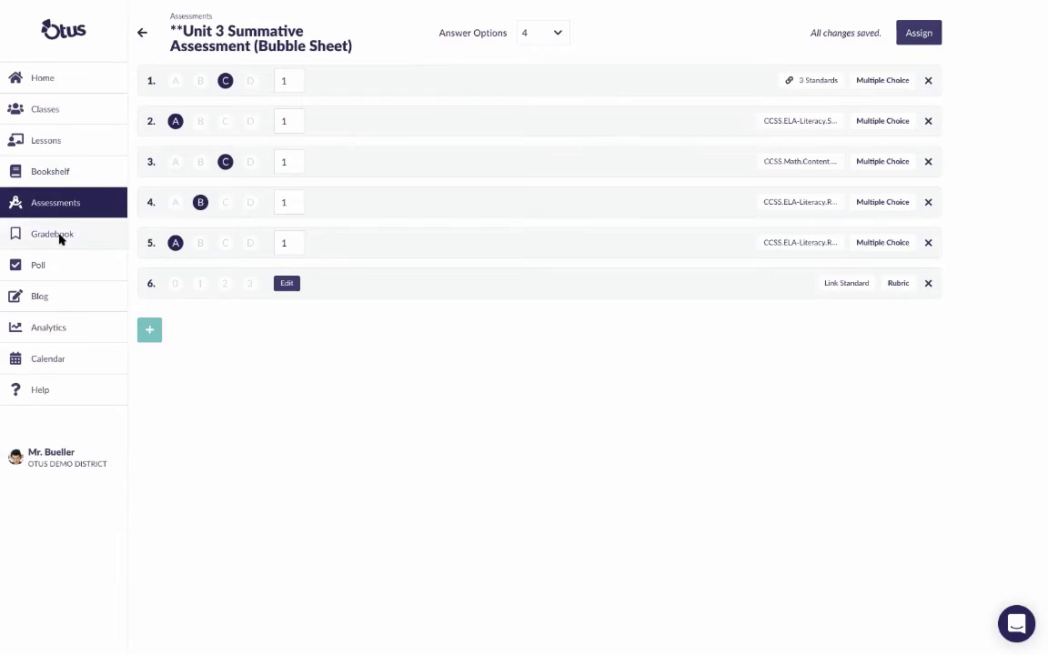
Open the ELA gradebook, show it by standards, and examine the class performance for CCSS.ELA-Literacy.RL.4.1.
{"action": "left_click", "coordinate": [59, 235]}
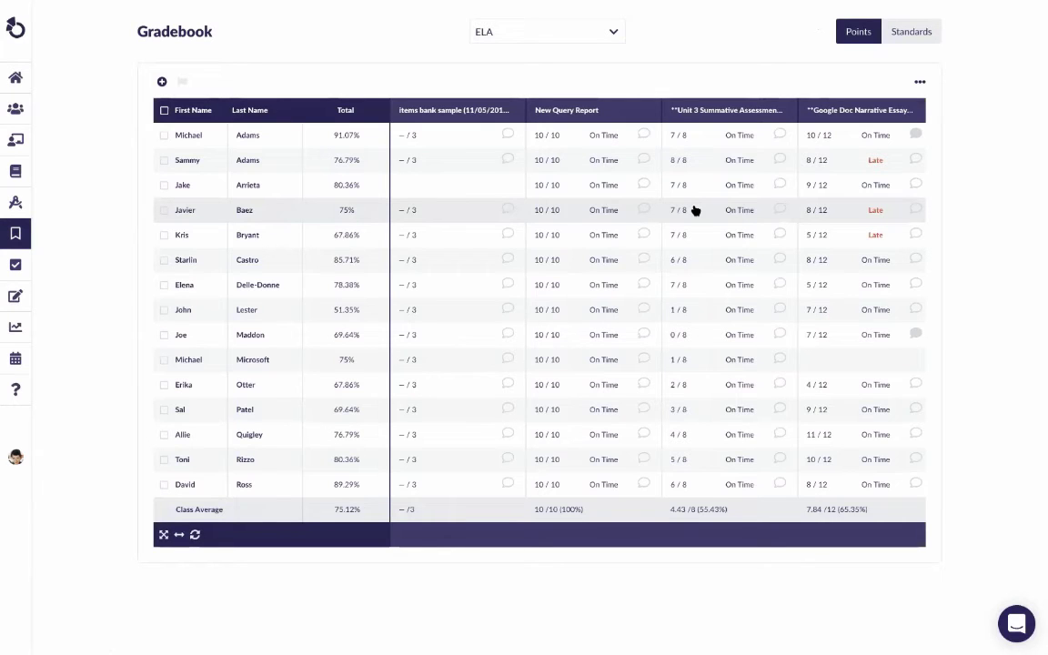
{"action": "left_click", "coordinate": [904, 36]}
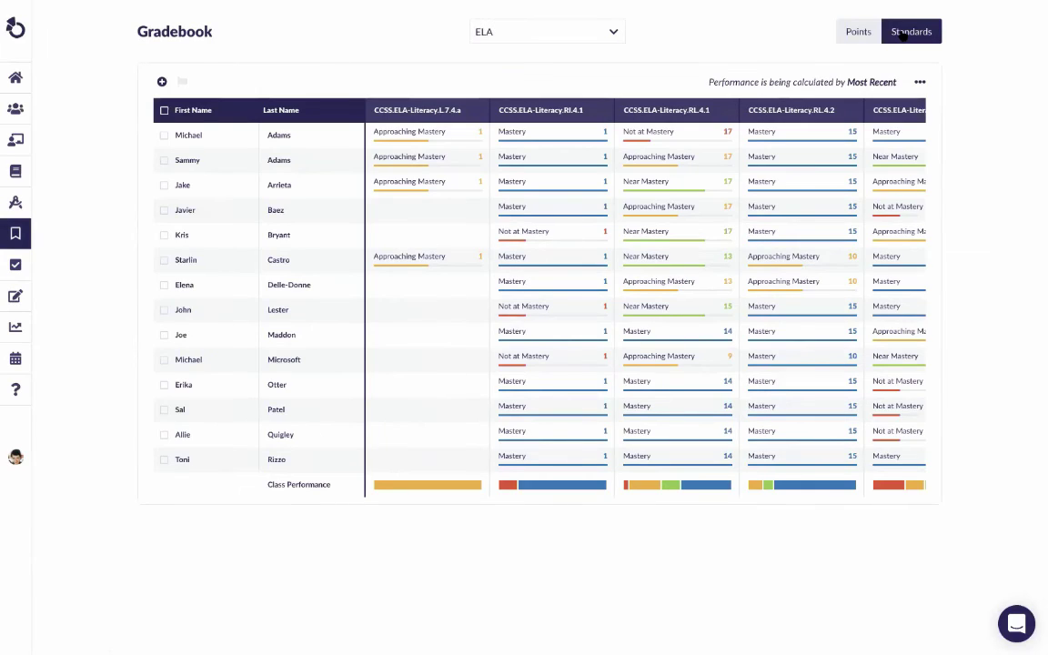
{"action": "scroll", "coordinate": [648, 239], "scroll_direction": "right", "scroll_amount": 2}
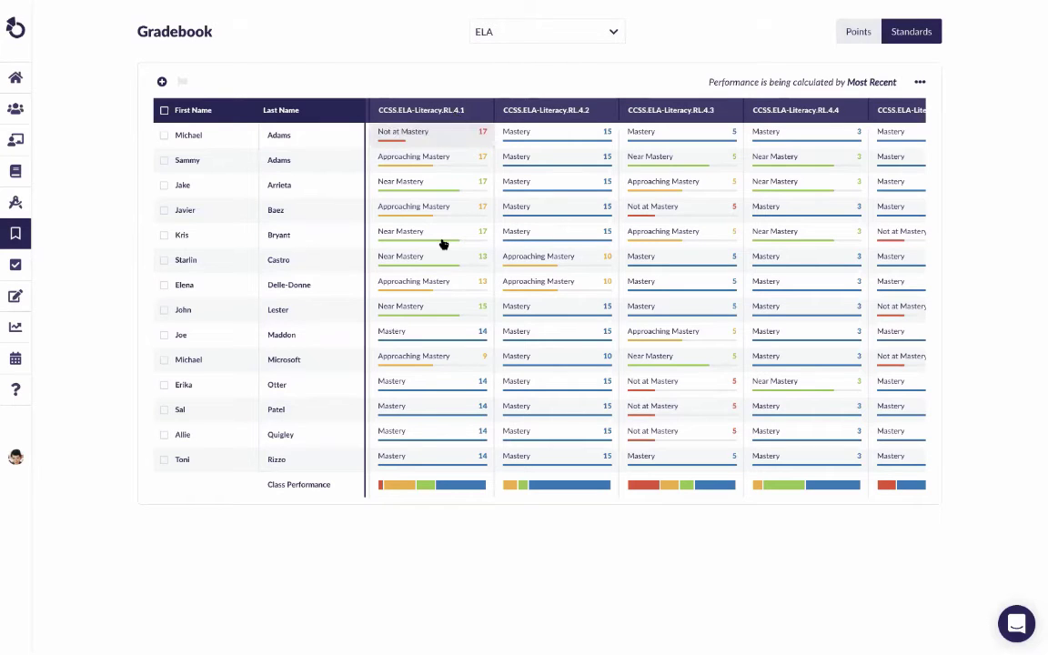
{"action": "mouse_move", "coordinate": [461, 488]}
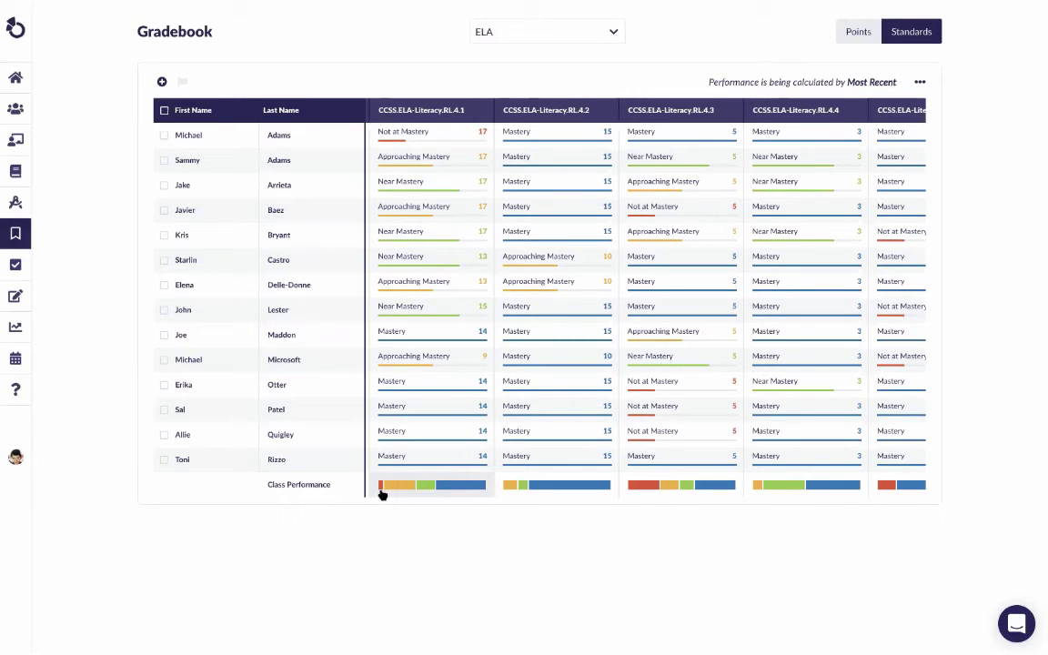
Set the standards gradebook's mastery calculation to Highest.
{"action": "left_click", "coordinate": [920, 82]}
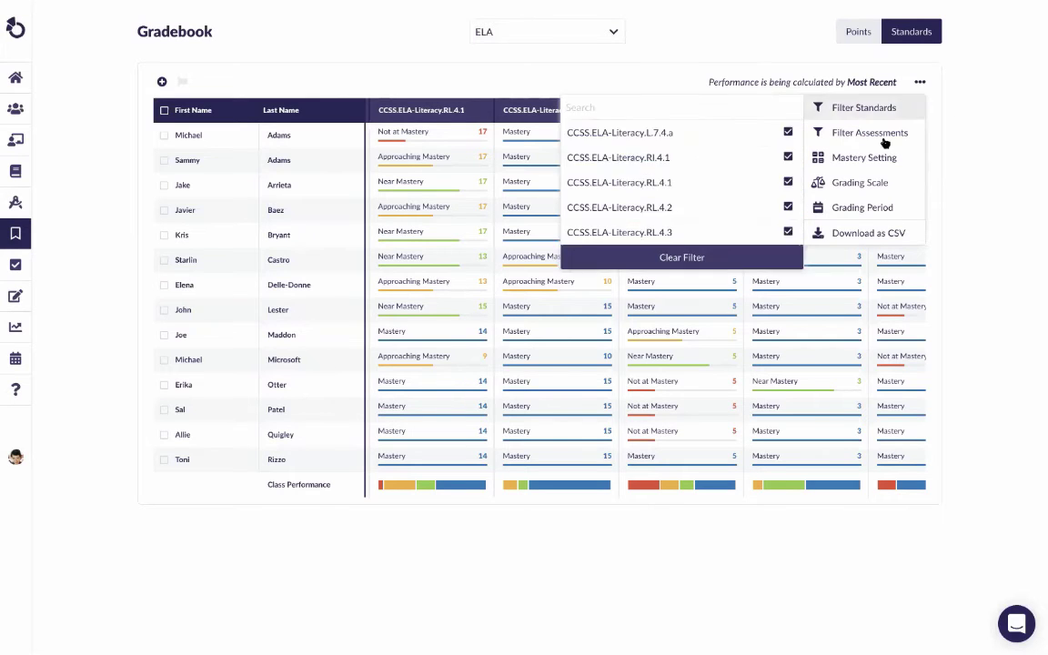
{"action": "mouse_move", "coordinate": [878, 158]}
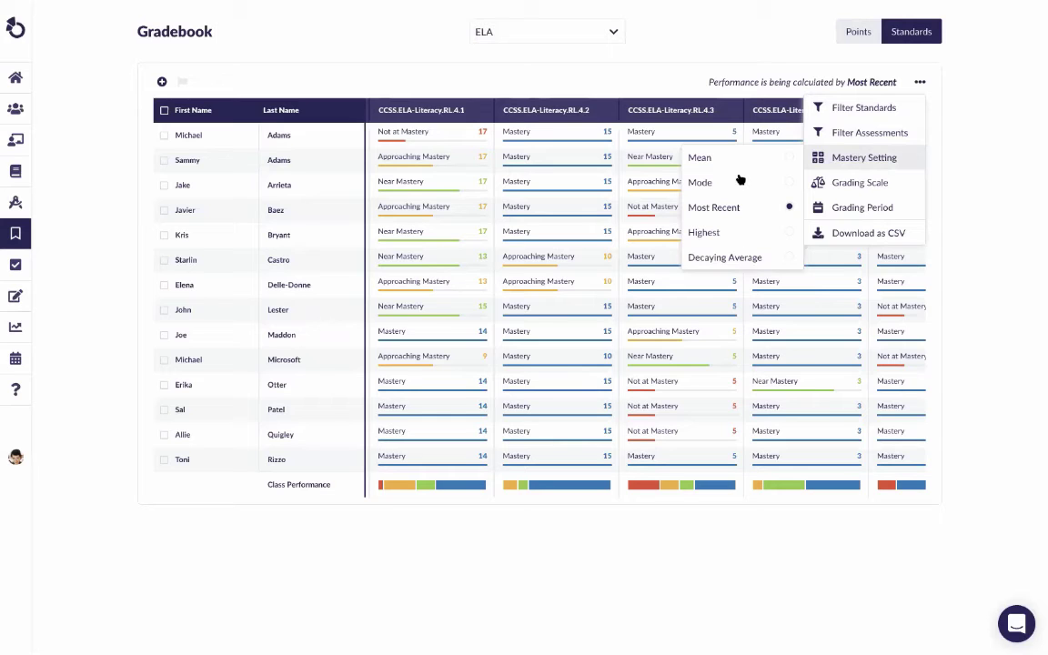
{"action": "left_click", "coordinate": [747, 232]}
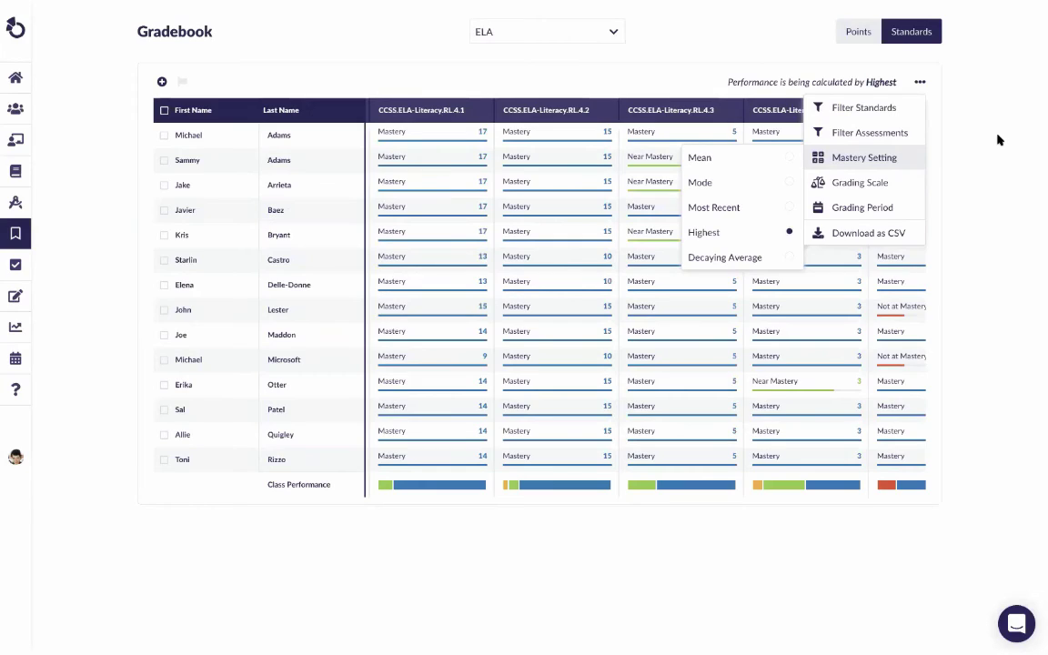
{"action": "left_click", "coordinate": [997, 139]}
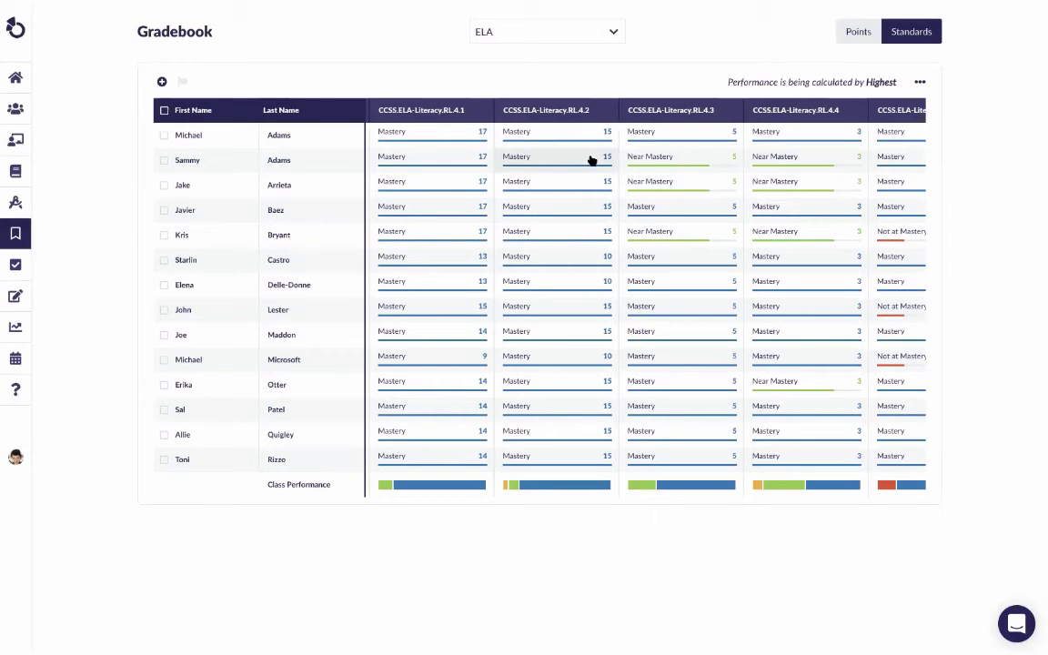
Create a red student group named "Not at Mastery 4/1" from the green segment of the CCSS.ELA-Literacy.RL.4.1 class performance.
{"action": "left_click", "coordinate": [383, 487]}
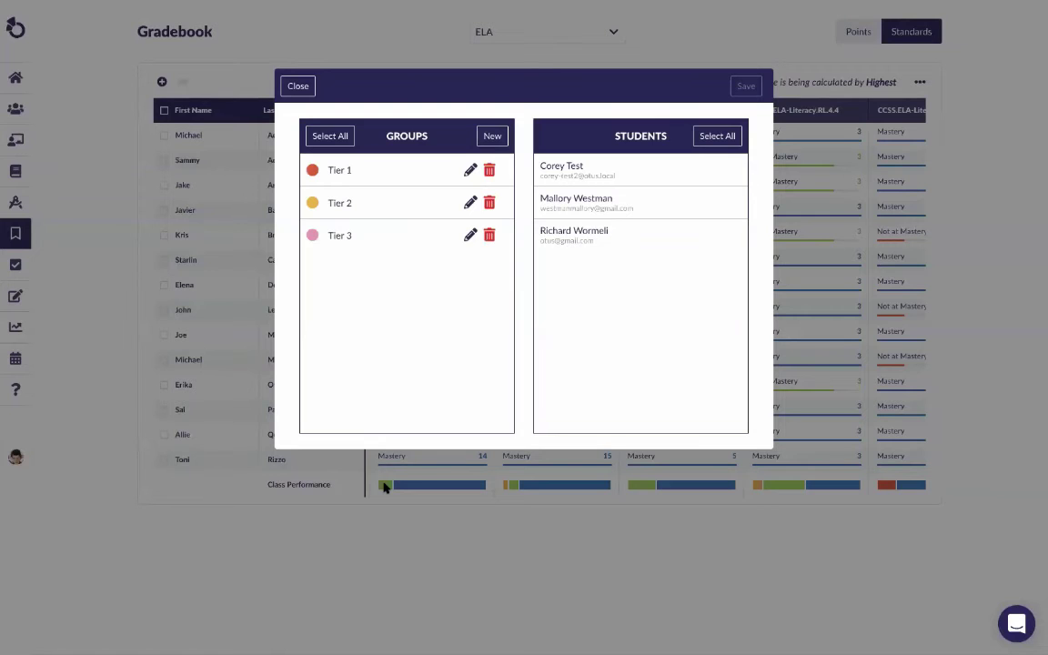
{"action": "left_click", "coordinate": [492, 136]}
{"action": "left_click", "coordinate": [475, 192]}
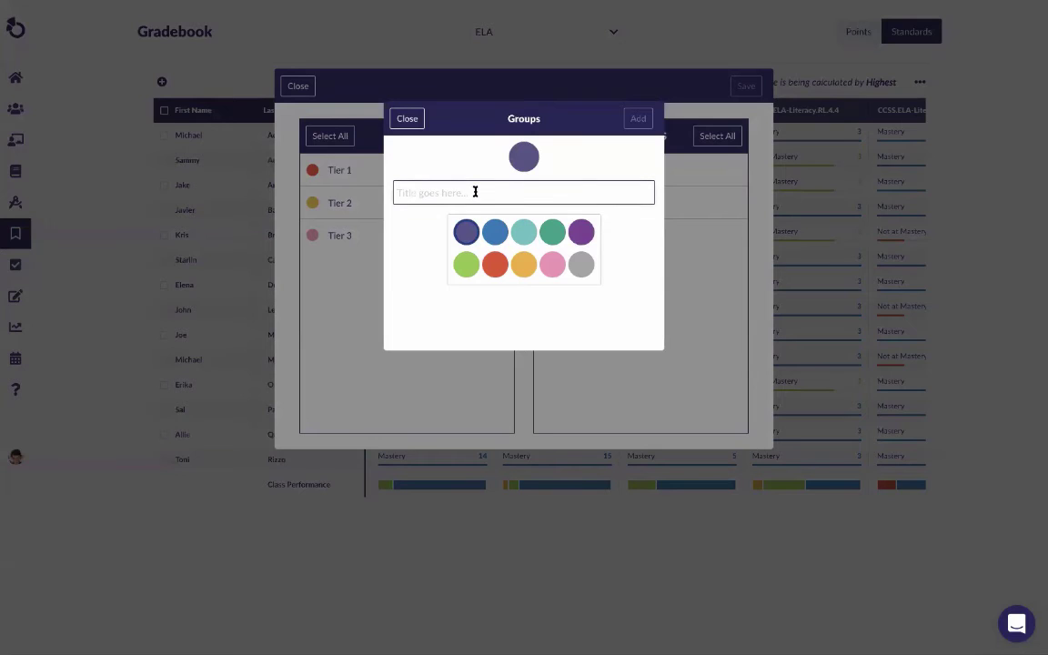
{"action": "type", "text": "Not at "}
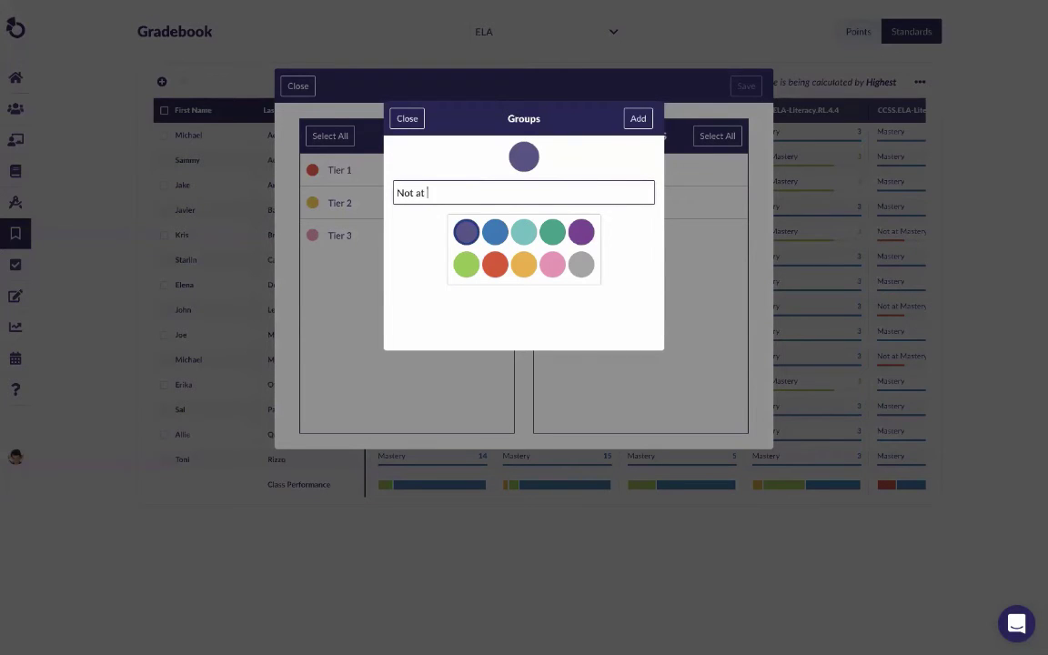
{"action": "type", "text": "Mastery 4/1"}
{"action": "left_click", "coordinate": [494, 265]}
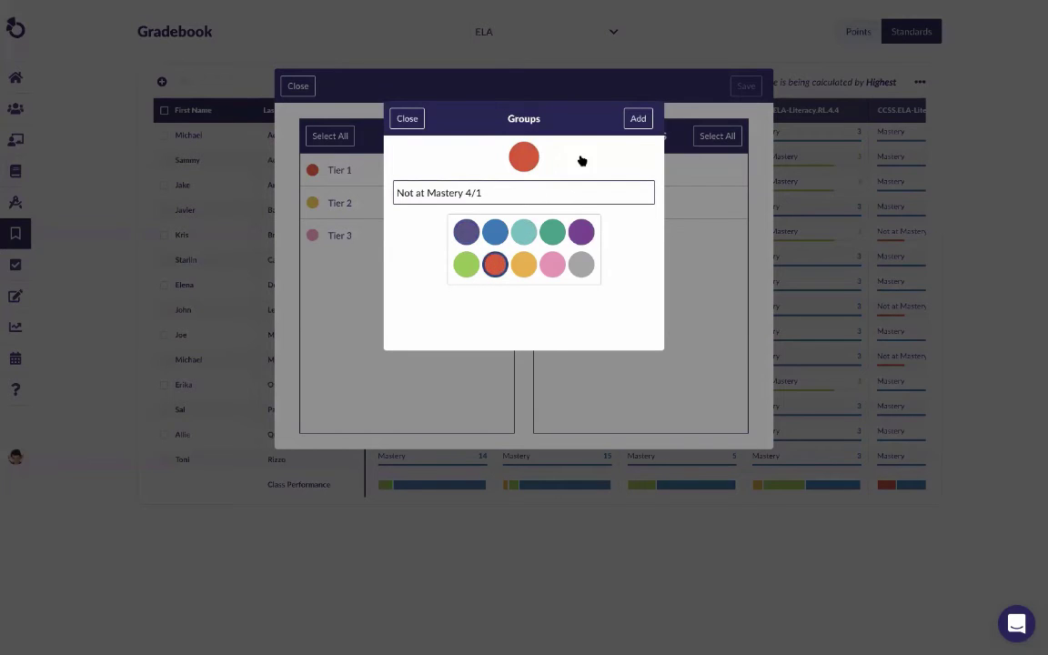
{"action": "left_click", "coordinate": [637, 119]}
Assign all the listed students to the "Not at Mastery 4/1" group and save the grouping.
{"action": "left_click", "coordinate": [716, 136]}
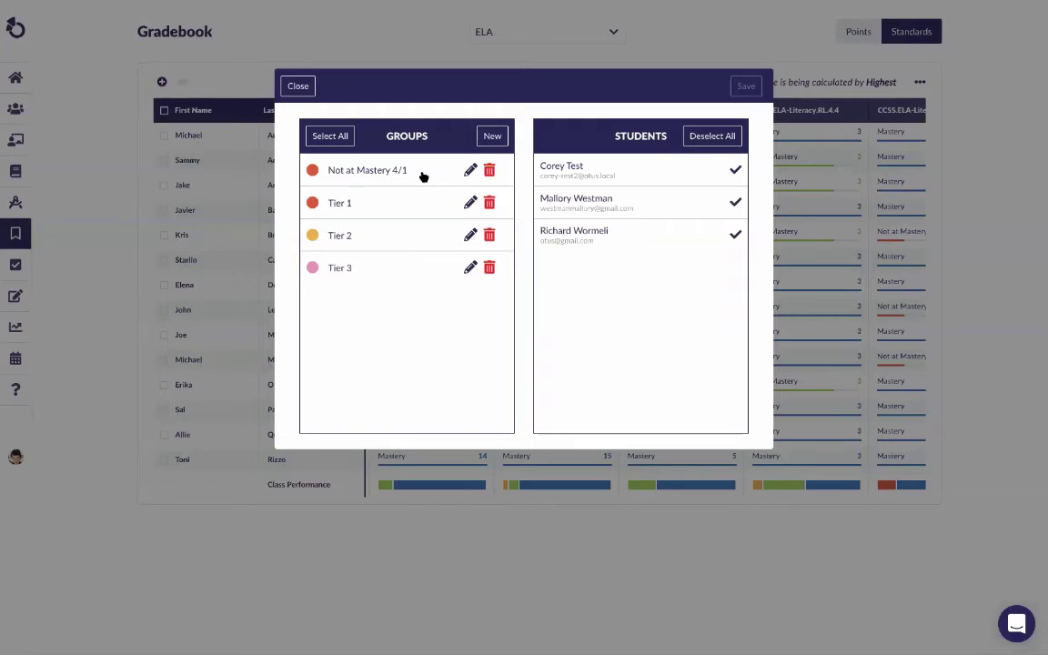
{"action": "left_click", "coordinate": [422, 176]}
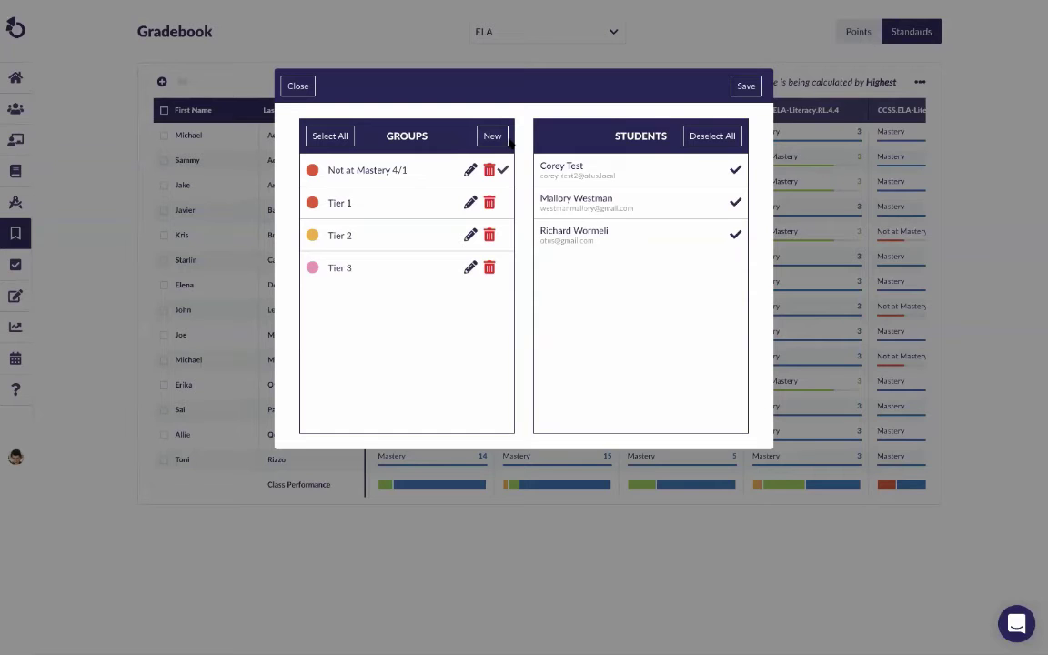
{"action": "left_click", "coordinate": [747, 87]}
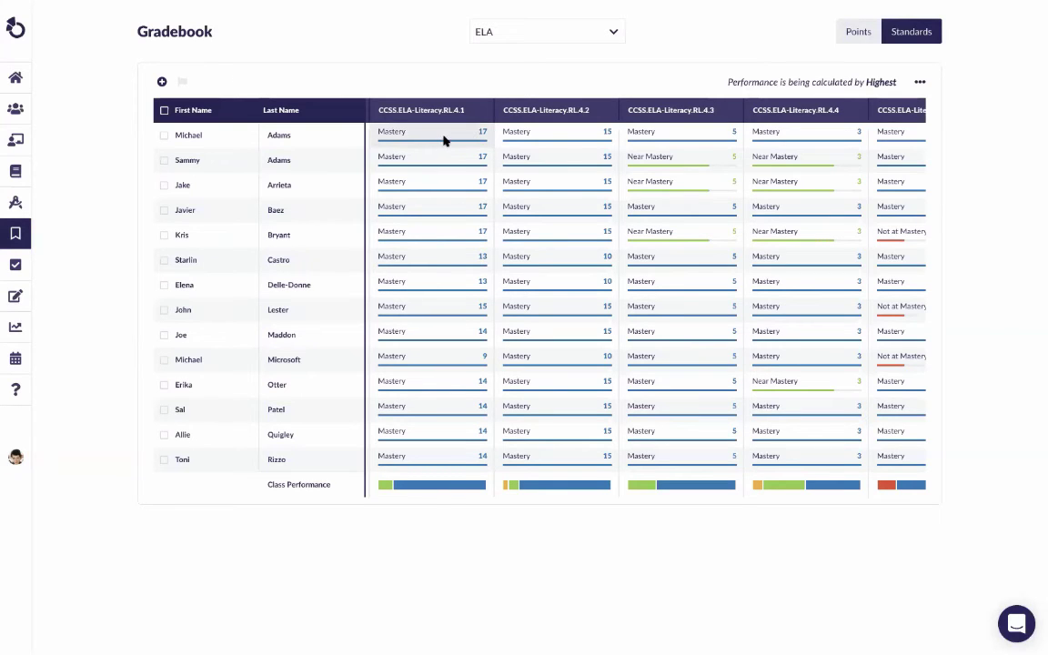
Open the first student's performance history for CCSS.ELA-Literacy.RL.4.1 and inspect the 10/18/2019 data point on the graph.
{"action": "left_click", "coordinate": [444, 140]}
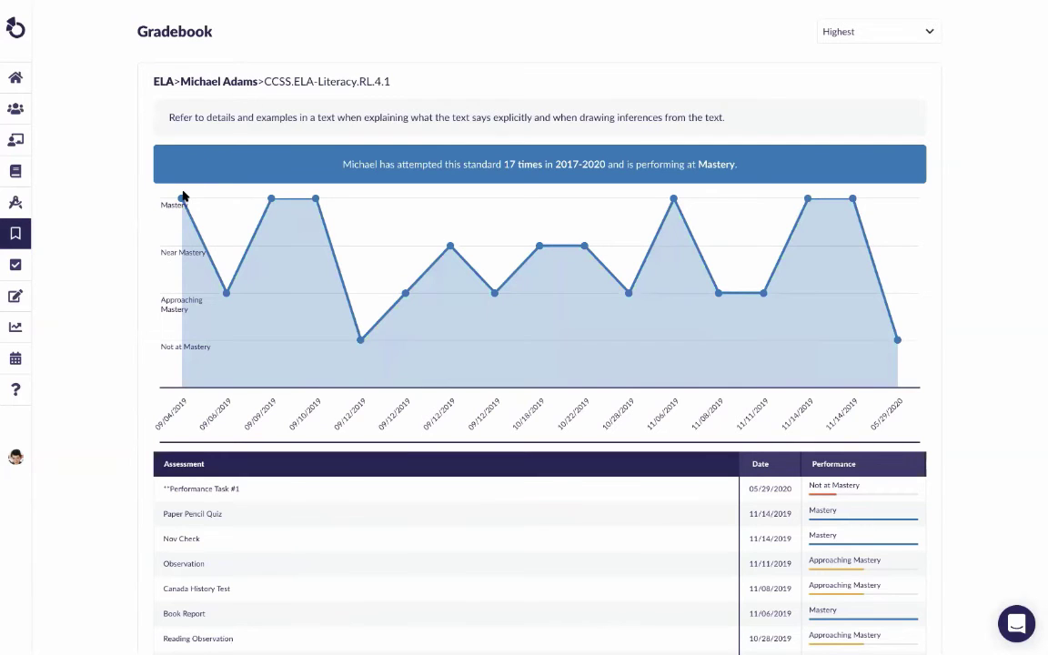
{"action": "mouse_move", "coordinate": [521, 277]}
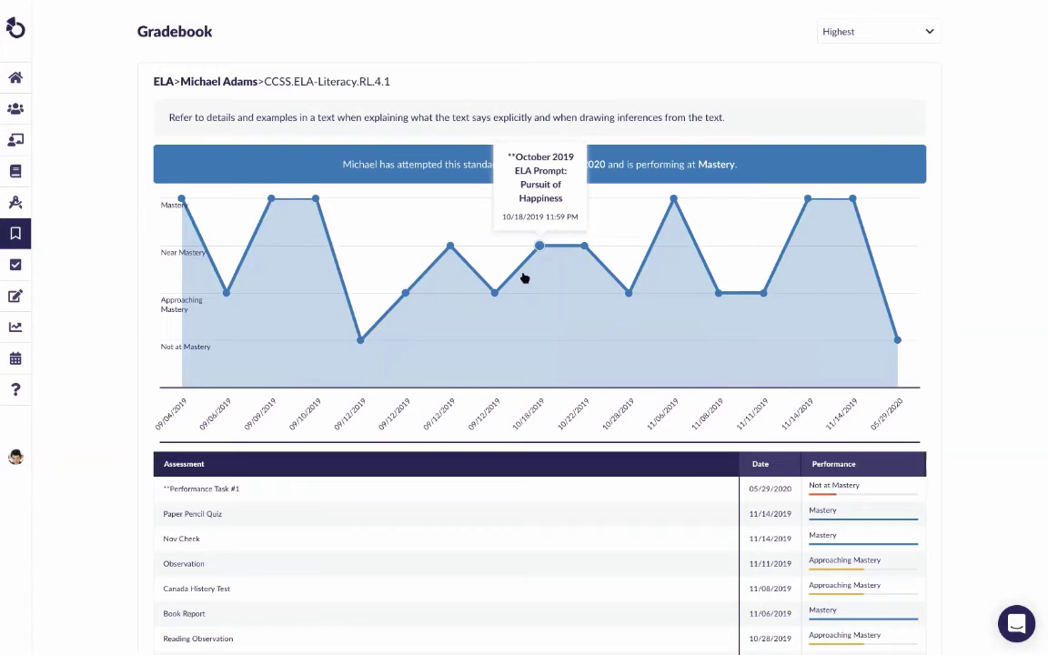
Open the student's Not at Mastery 09/12/2019 attempt from the performance graph, review the answered question, and close it.
{"action": "mouse_move", "coordinate": [497, 295]}
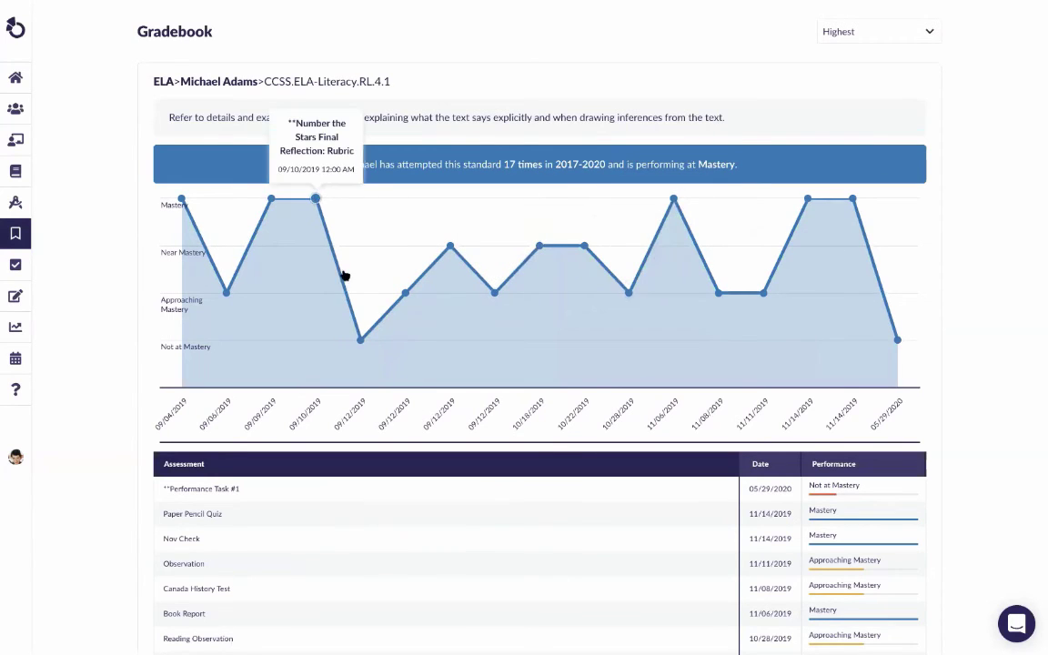
{"action": "left_click", "coordinate": [359, 337]}
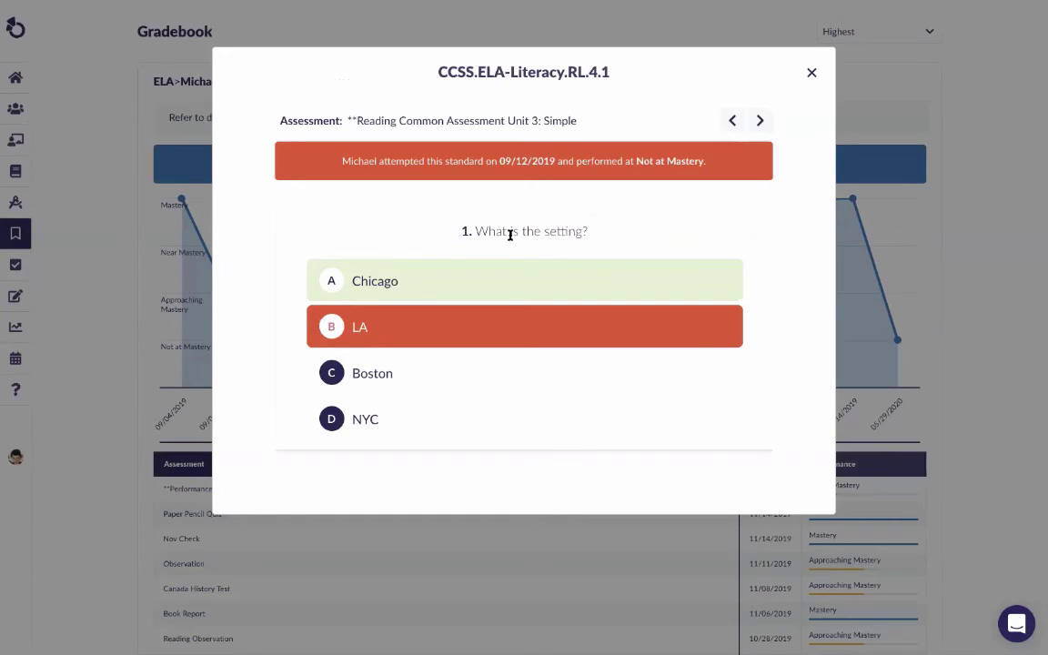
{"action": "left_click", "coordinate": [813, 73]}
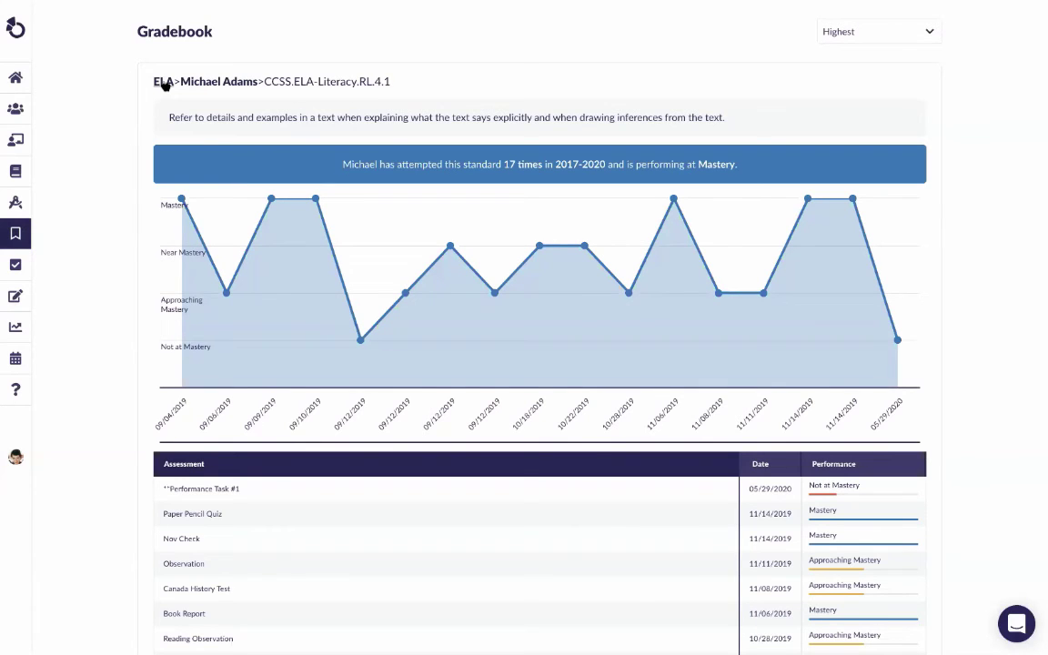
Open the assessment analytics and set their date range to All Time.
{"action": "mouse_move", "coordinate": [36, 289]}
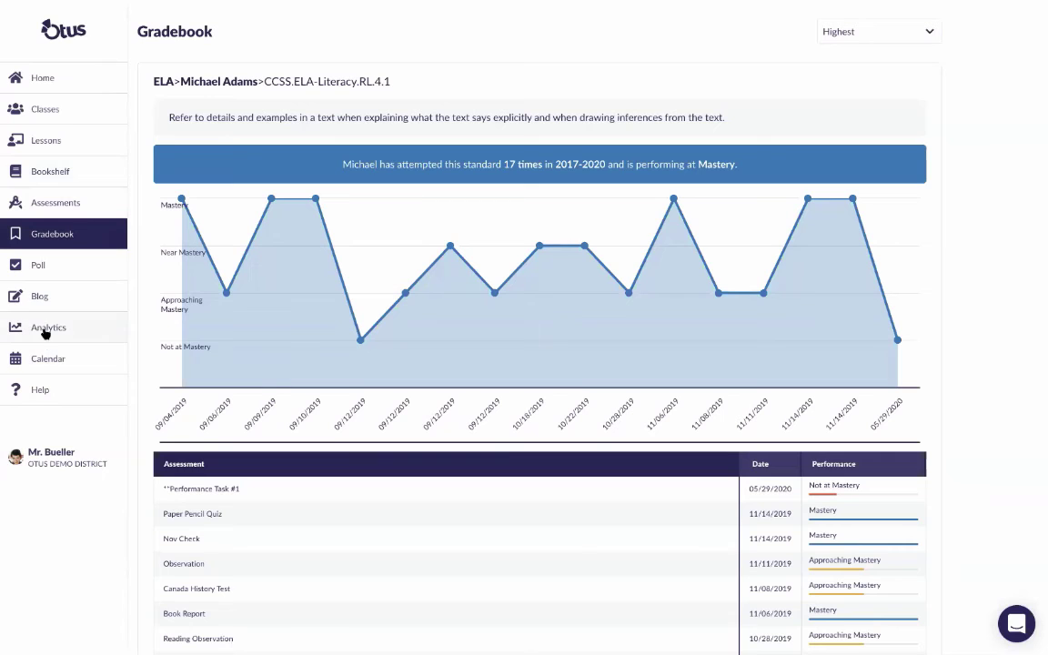
{"action": "left_click", "coordinate": [45, 332]}
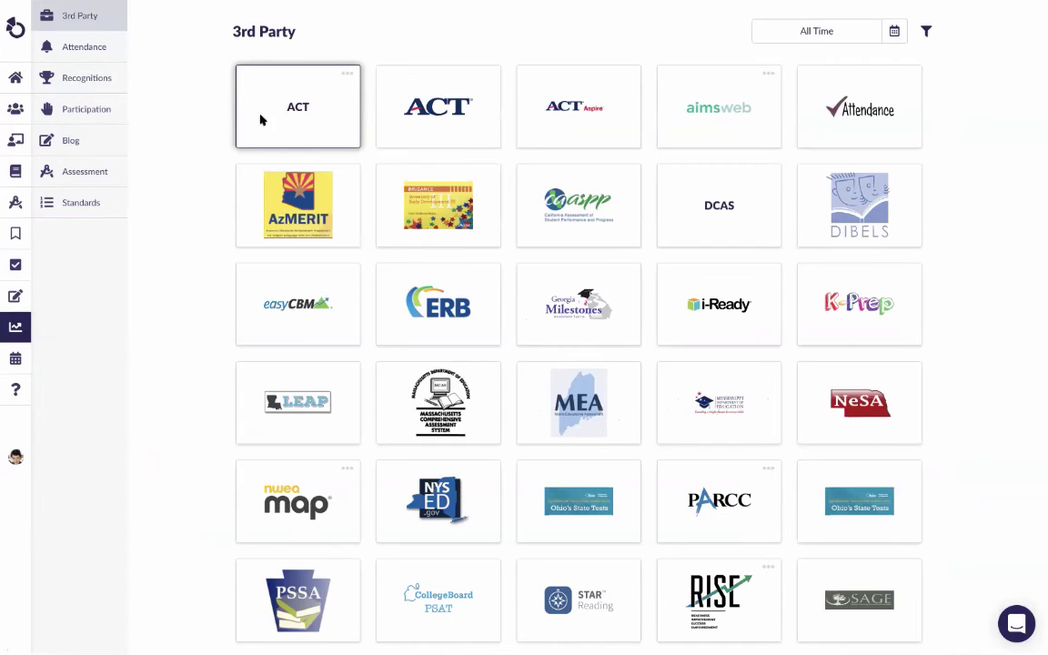
{"action": "left_click", "coordinate": [75, 170]}
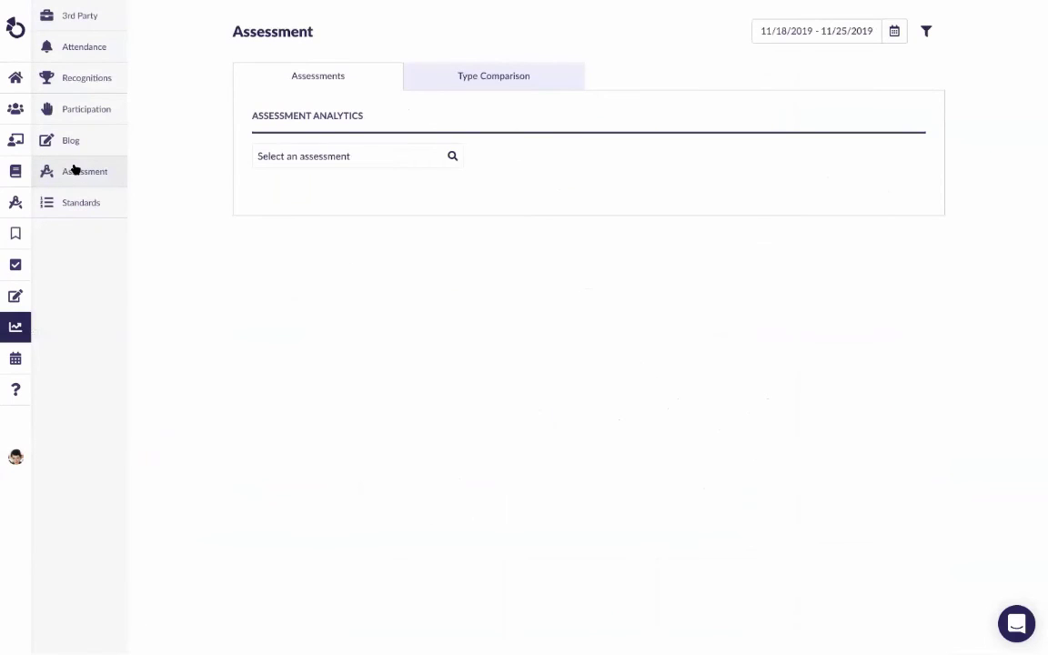
{"action": "left_click", "coordinate": [891, 32]}
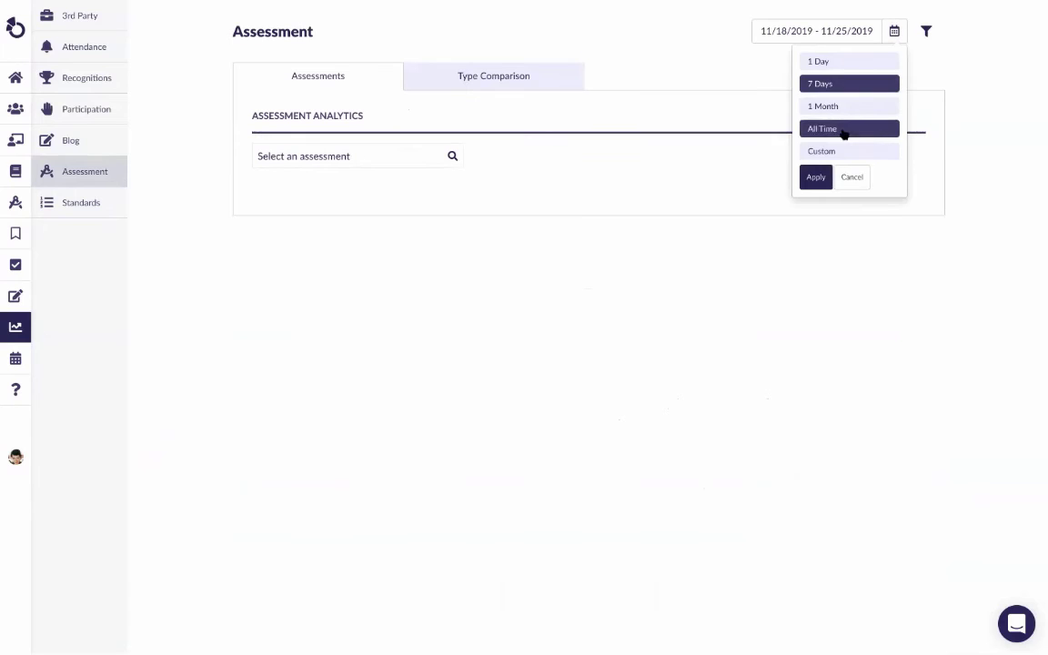
{"action": "left_click", "coordinate": [842, 129]}
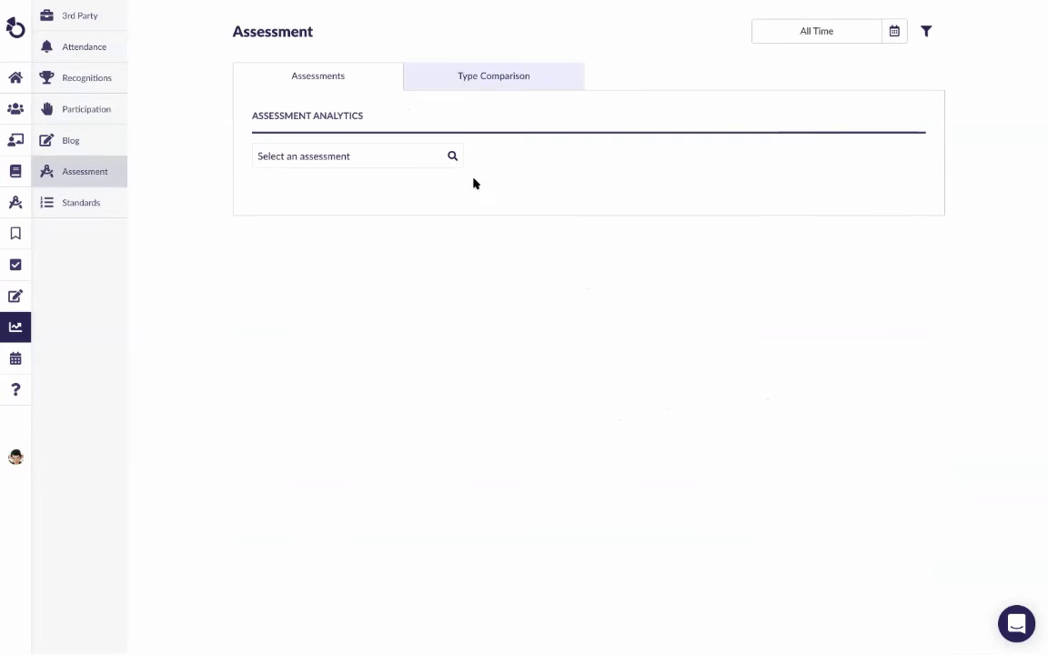
Load the analytics for **English II CFA: Simple (01/07/2019) and examine its score distribution and student results by question.
{"action": "left_click", "coordinate": [376, 156]}
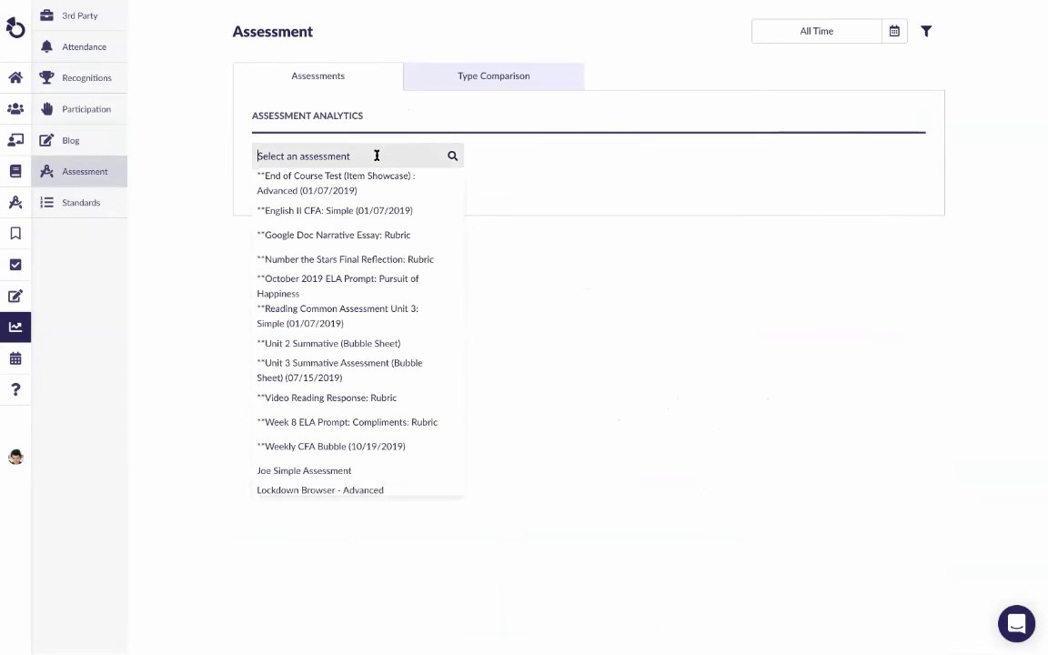
{"action": "left_click", "coordinate": [371, 215]}
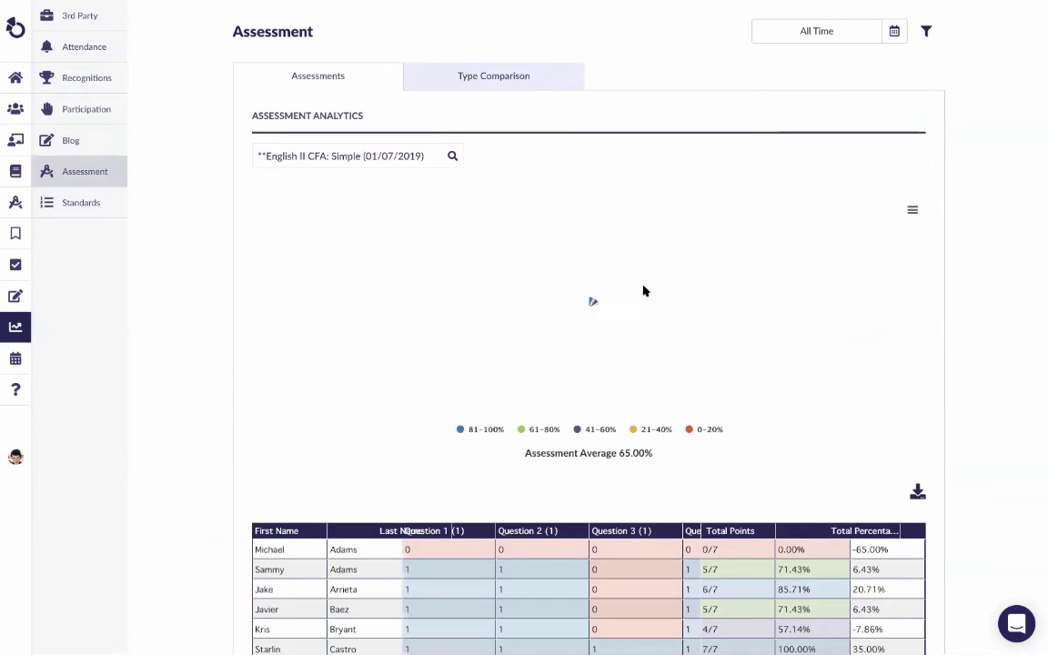
{"action": "mouse_move", "coordinate": [643, 291]}
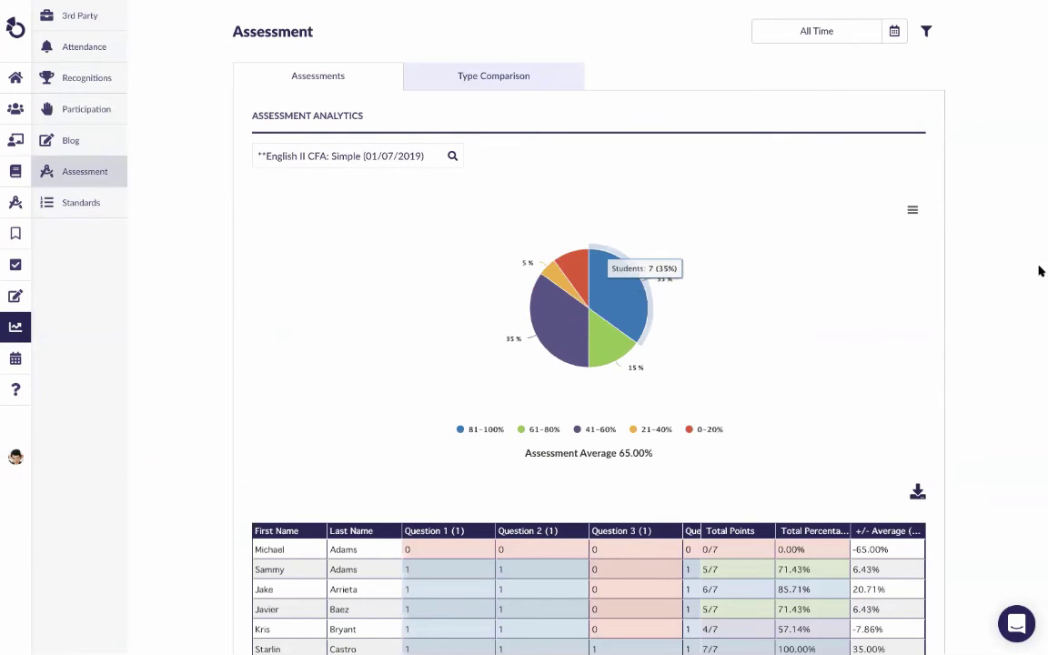
{"action": "scroll", "coordinate": [828, 253], "scroll_direction": "down", "scroll_amount": 1}
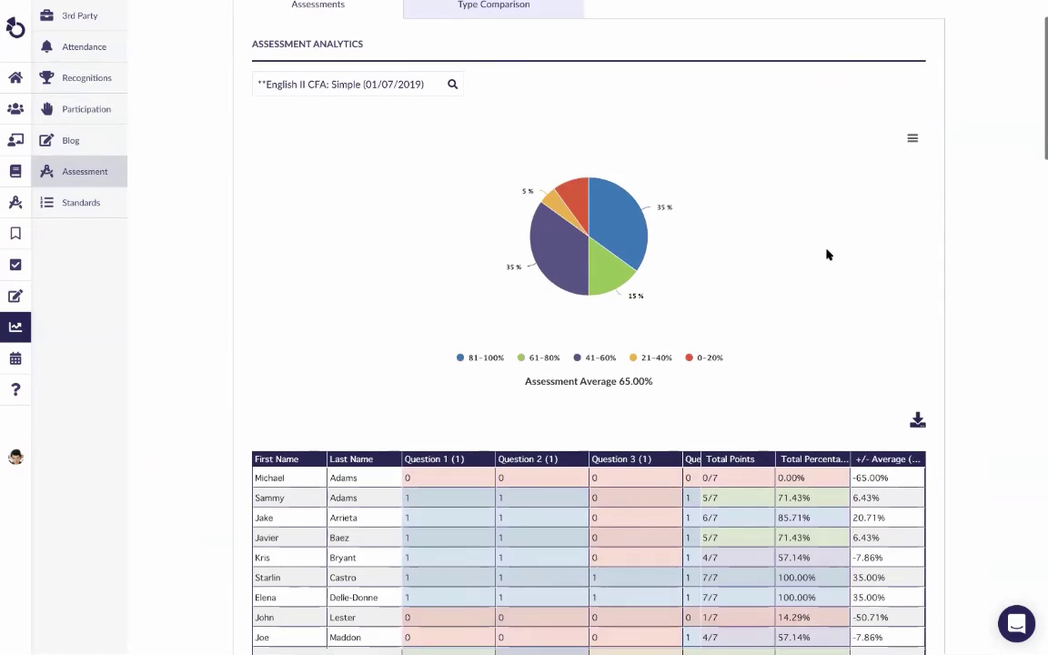
{"action": "mouse_move", "coordinate": [620, 210]}
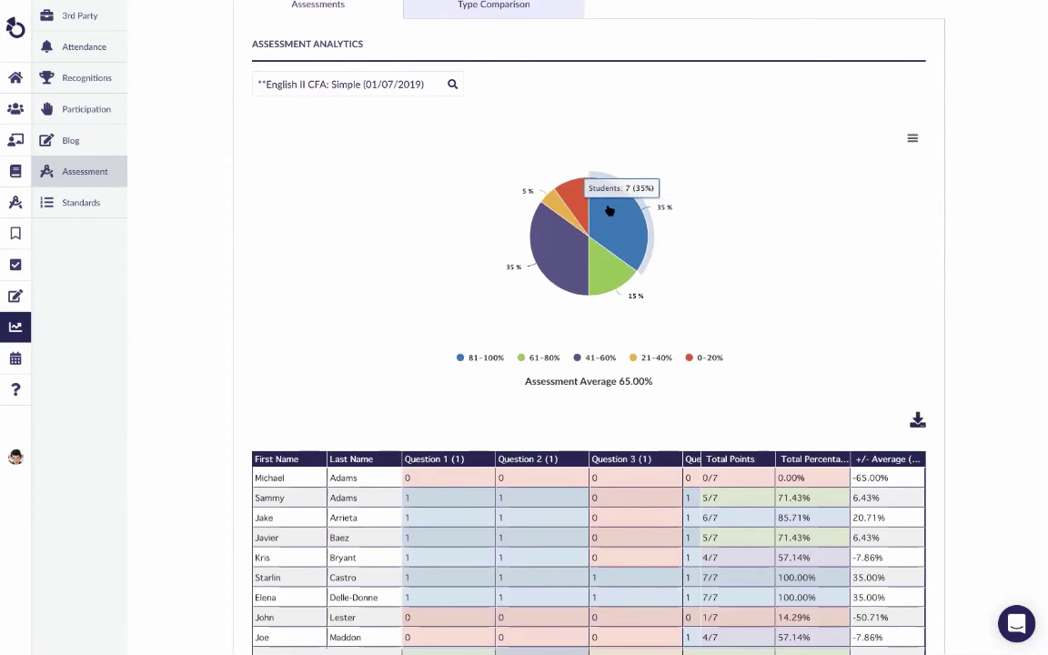
{"action": "scroll", "coordinate": [517, 344], "scroll_direction": "down", "scroll_amount": 1}
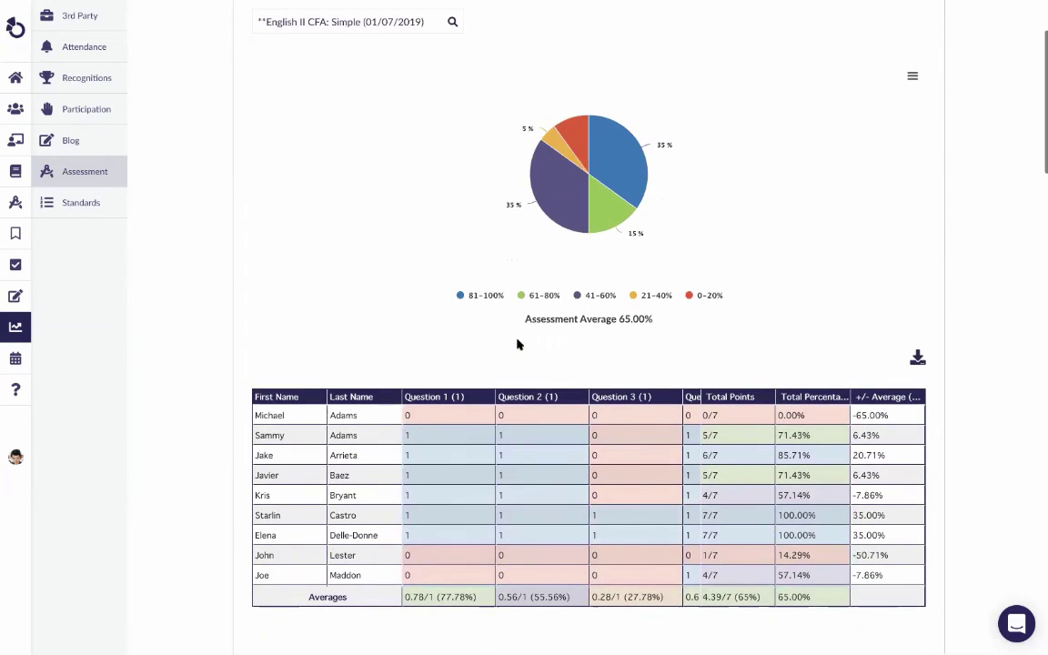
{"action": "scroll", "coordinate": [517, 344], "scroll_direction": "down", "scroll_amount": 2}
{"action": "scroll", "coordinate": [517, 344], "scroll_direction": "down", "scroll_amount": 3}
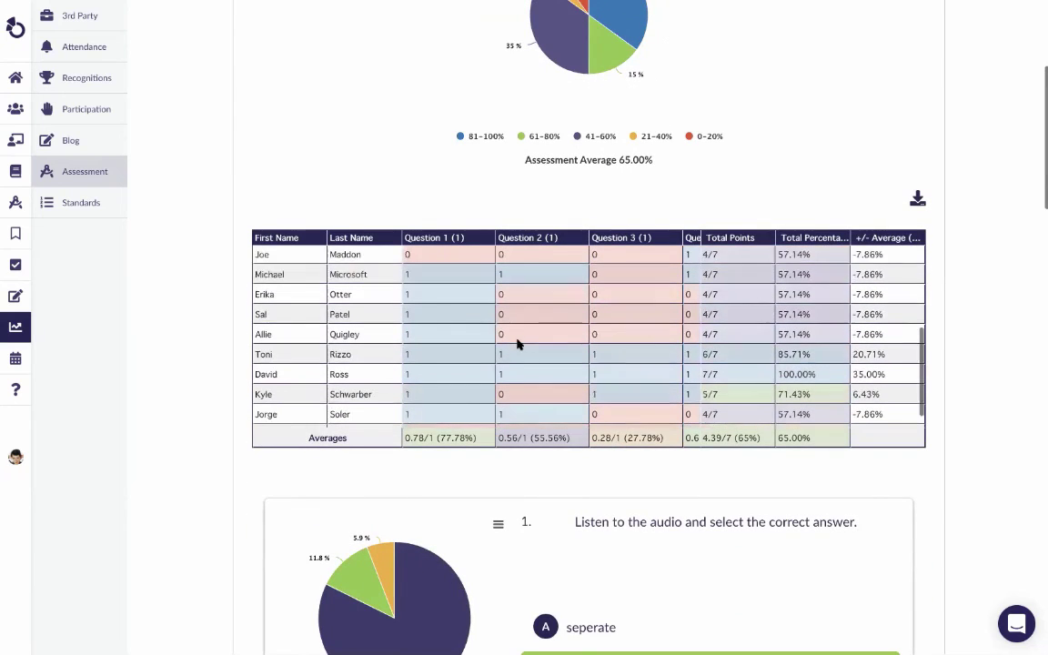
{"action": "scroll", "coordinate": [498, 479], "scroll_direction": "down", "scroll_amount": 2}
{"action": "scroll", "coordinate": [498, 479], "scroll_direction": "down", "scroll_amount": 1}
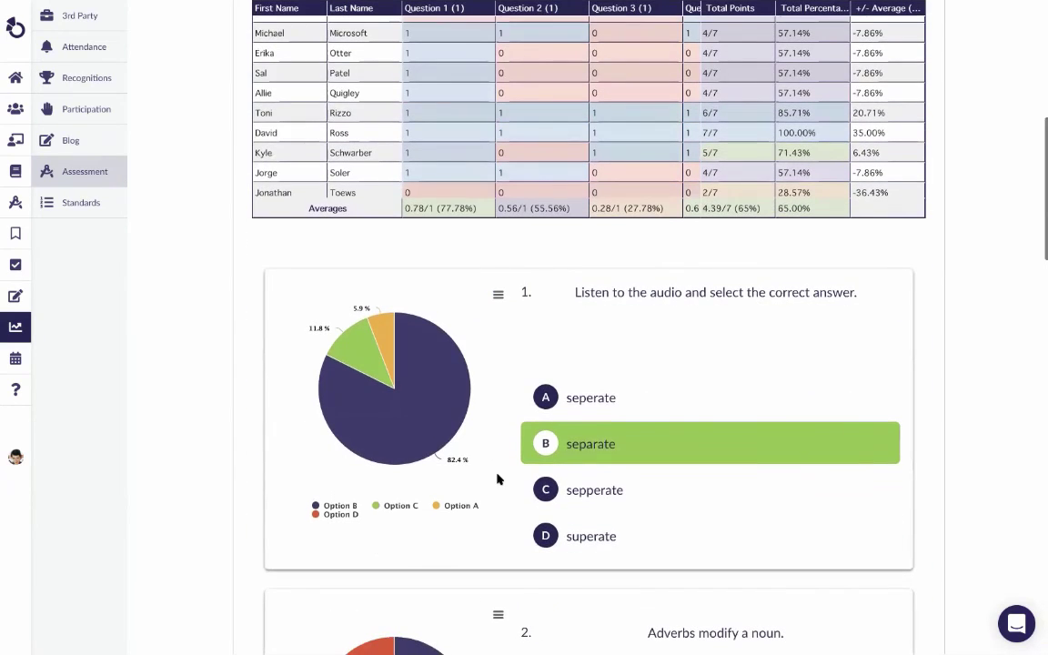
Inspect the answer distribution for question 1, view the students who chose Option C, and close their list.
{"action": "mouse_move", "coordinate": [456, 420]}
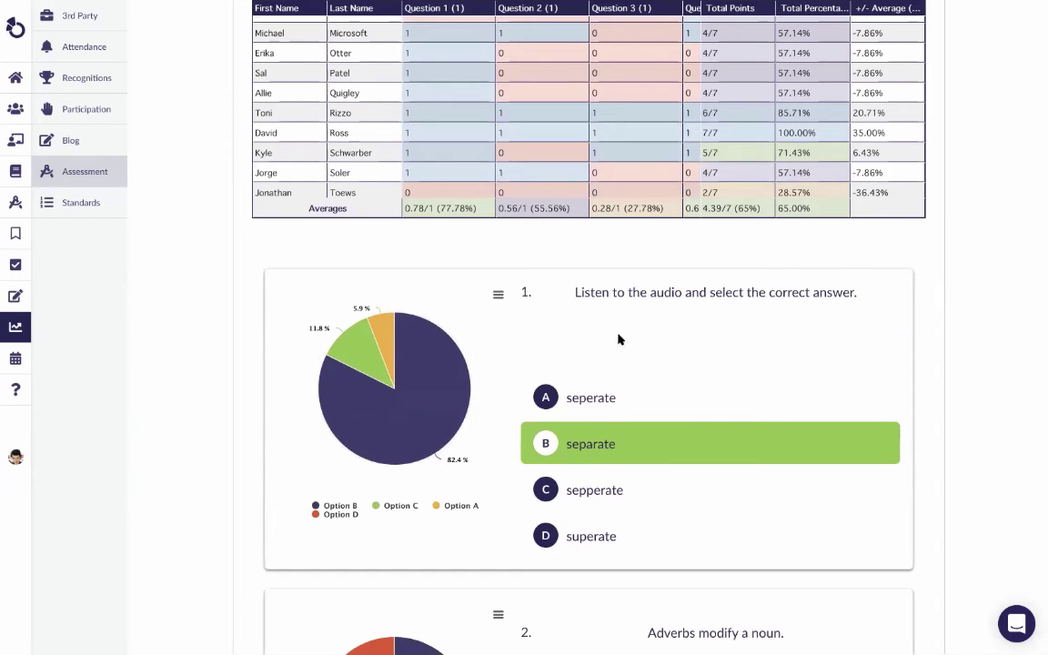
{"action": "mouse_move", "coordinate": [380, 340]}
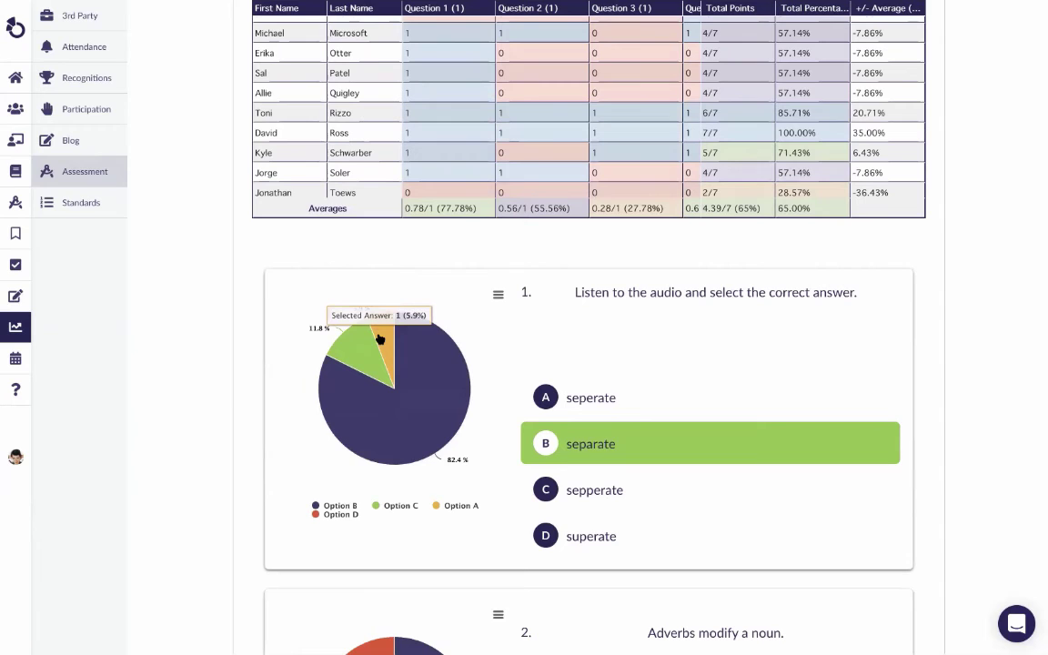
{"action": "left_click", "coordinate": [362, 359]}
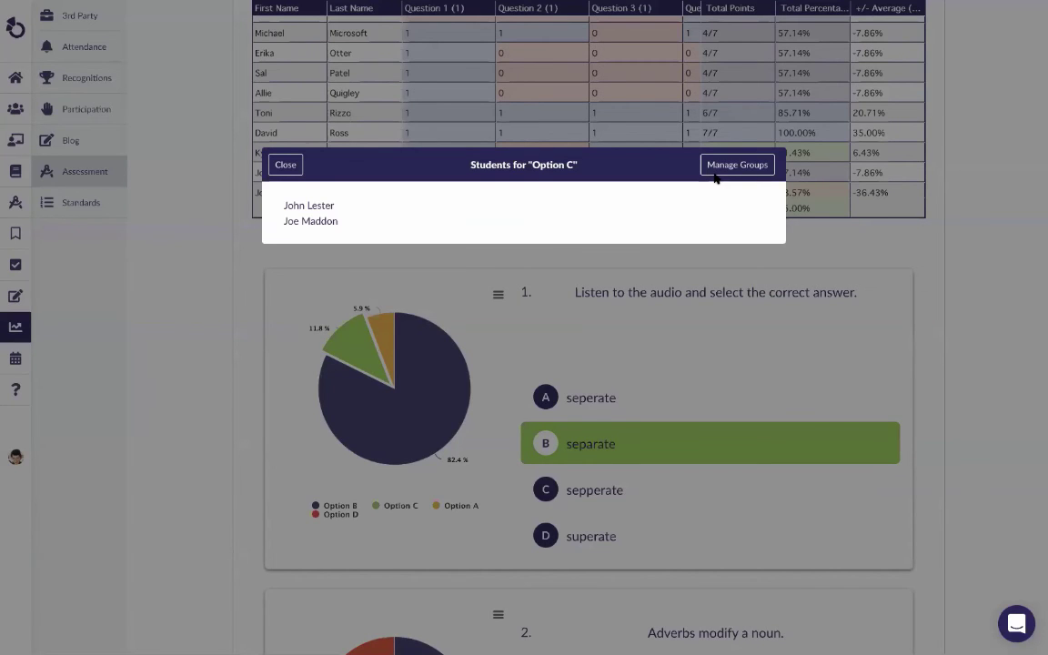
{"action": "left_click", "coordinate": [285, 166]}
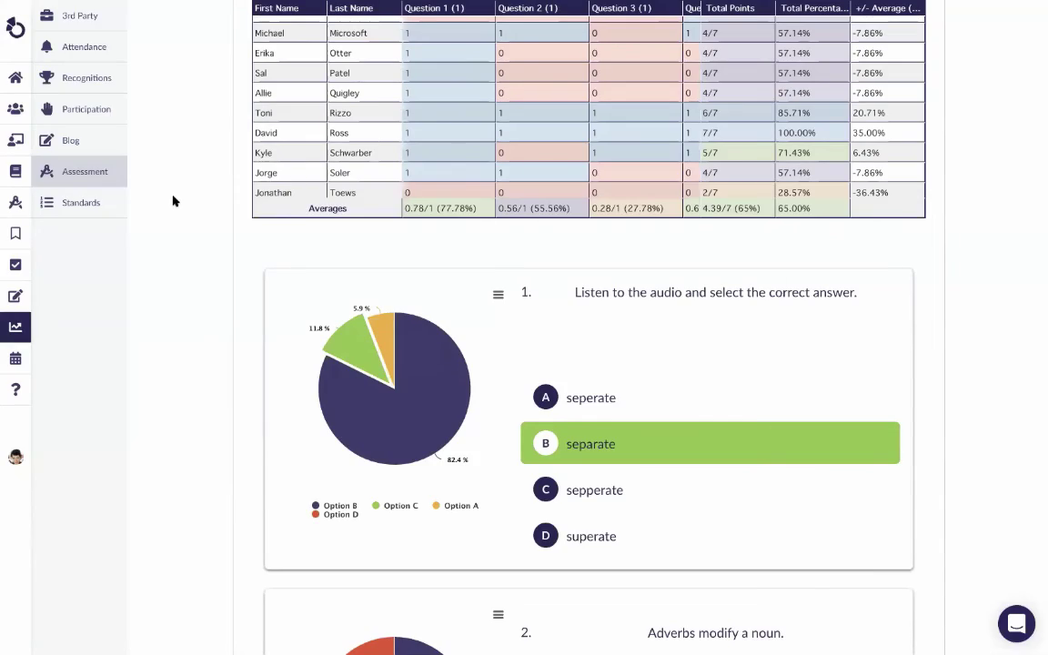
Browse the other assessments available for analytics and close the list without choosing another one.
{"action": "scroll", "coordinate": [173, 200], "scroll_direction": "up", "scroll_amount": 5}
{"action": "scroll", "coordinate": [172, 200], "scroll_direction": "up", "scroll_amount": 2}
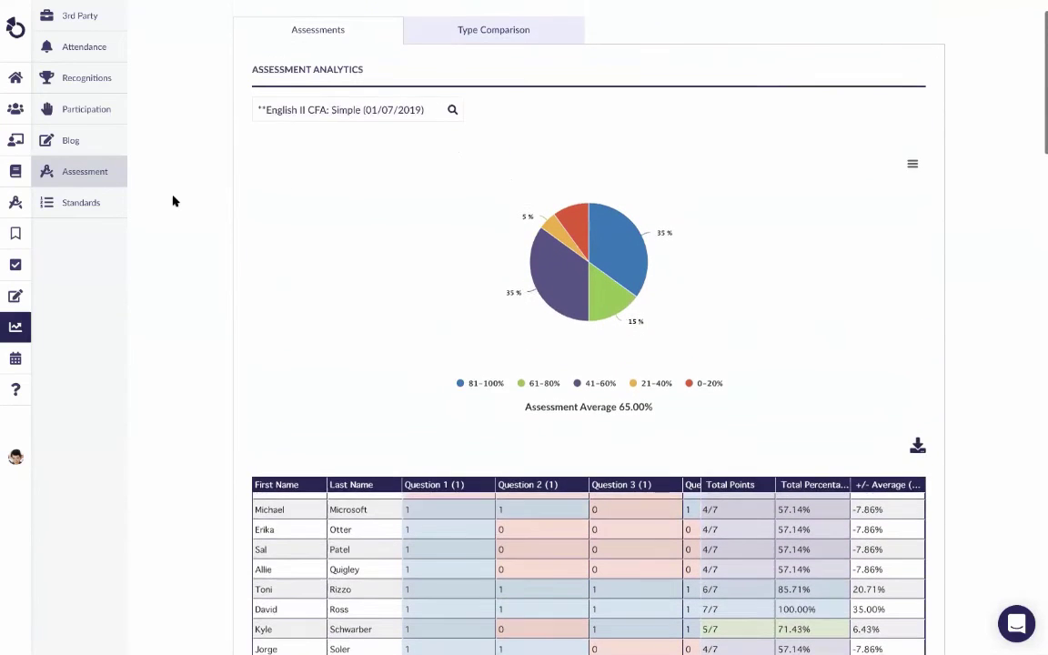
{"action": "left_click", "coordinate": [346, 161]}
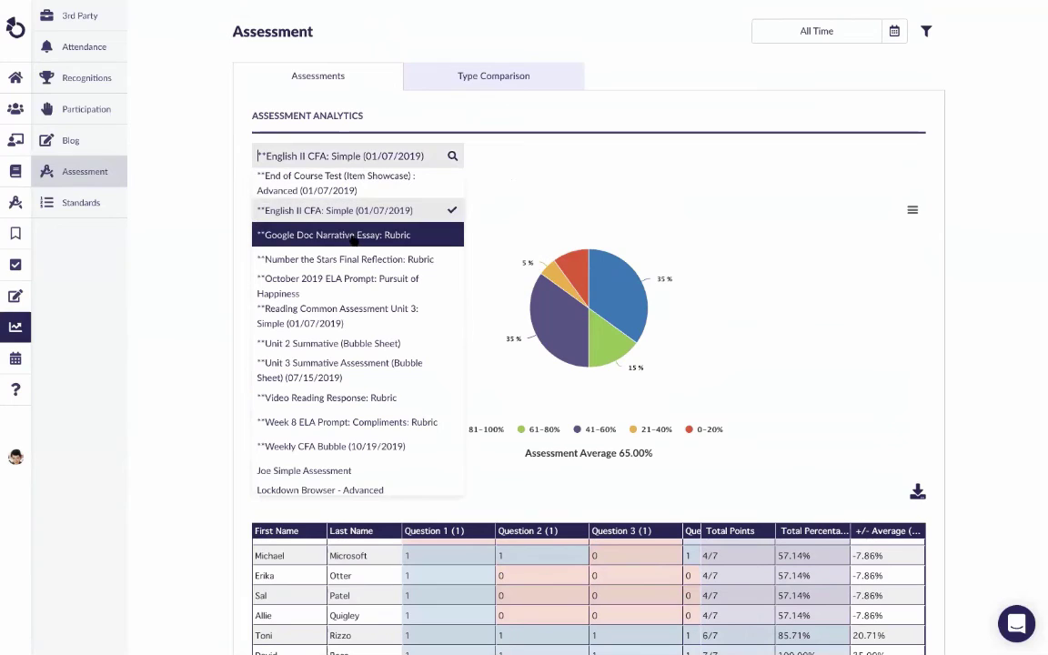
{"action": "left_click", "coordinate": [216, 350]}
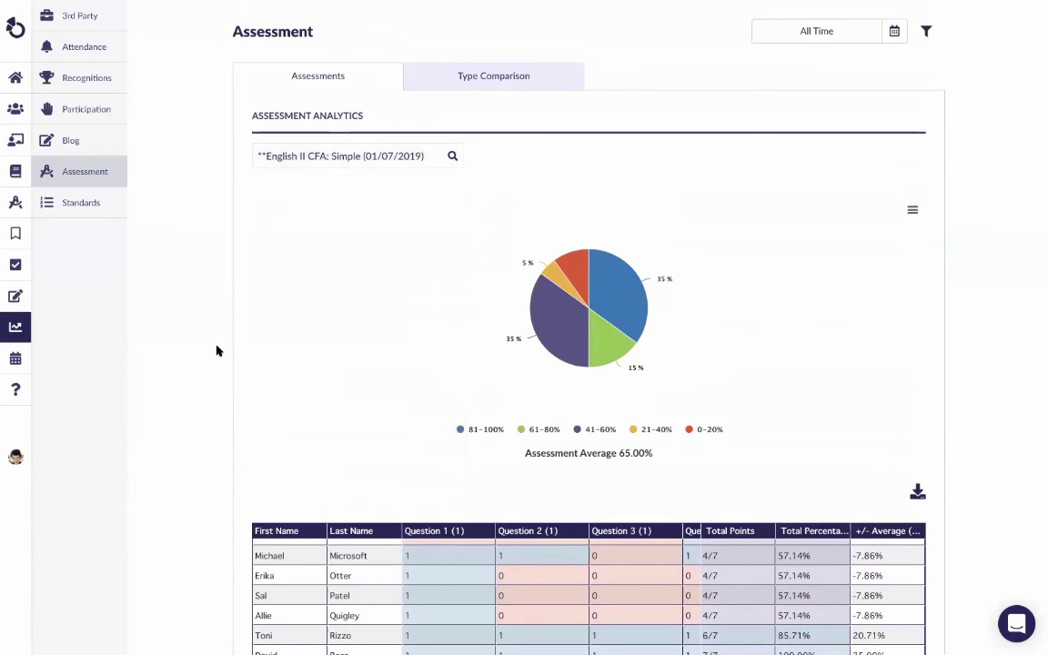
Open the assignment settings for the draft lesson **Unit 1: Regions of the US.
{"action": "left_click", "coordinate": [24, 79]}
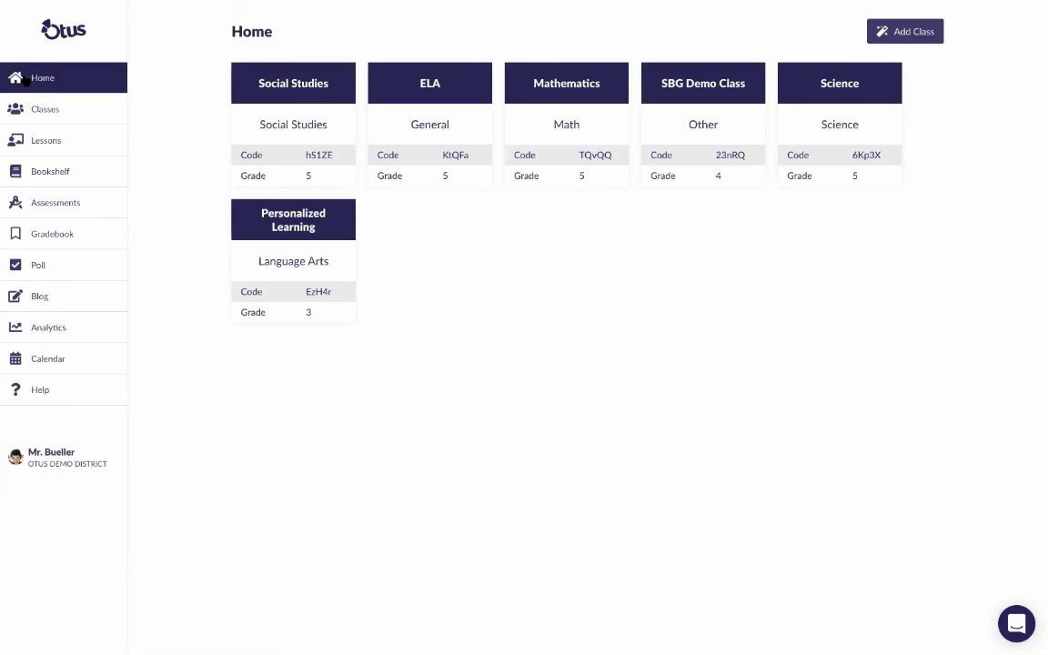
{"action": "left_click", "coordinate": [81, 150]}
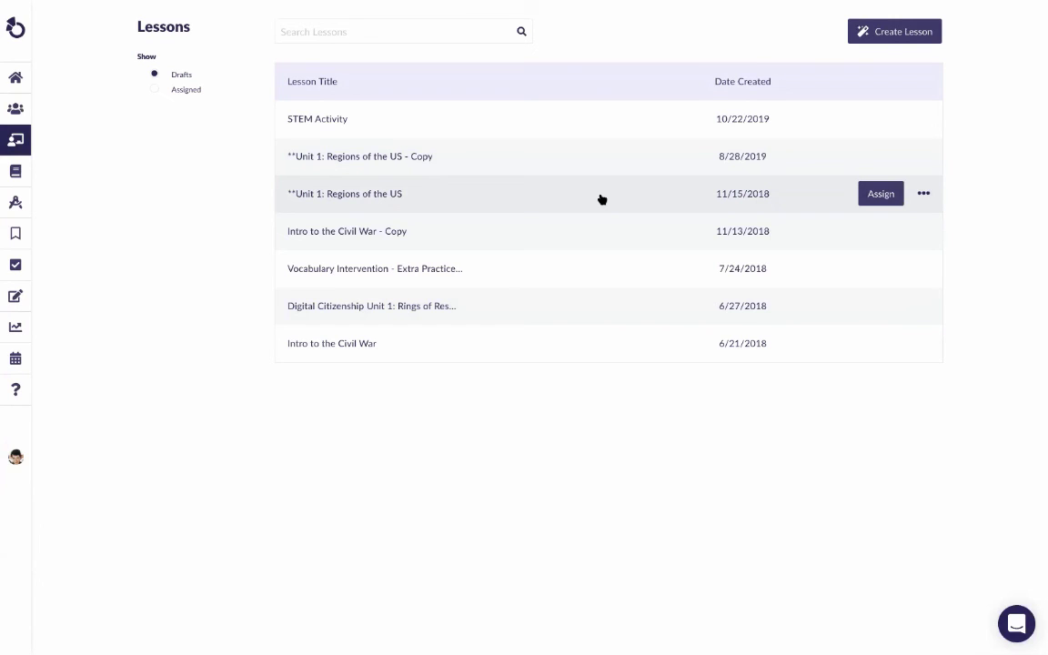
{"action": "left_click", "coordinate": [876, 198]}
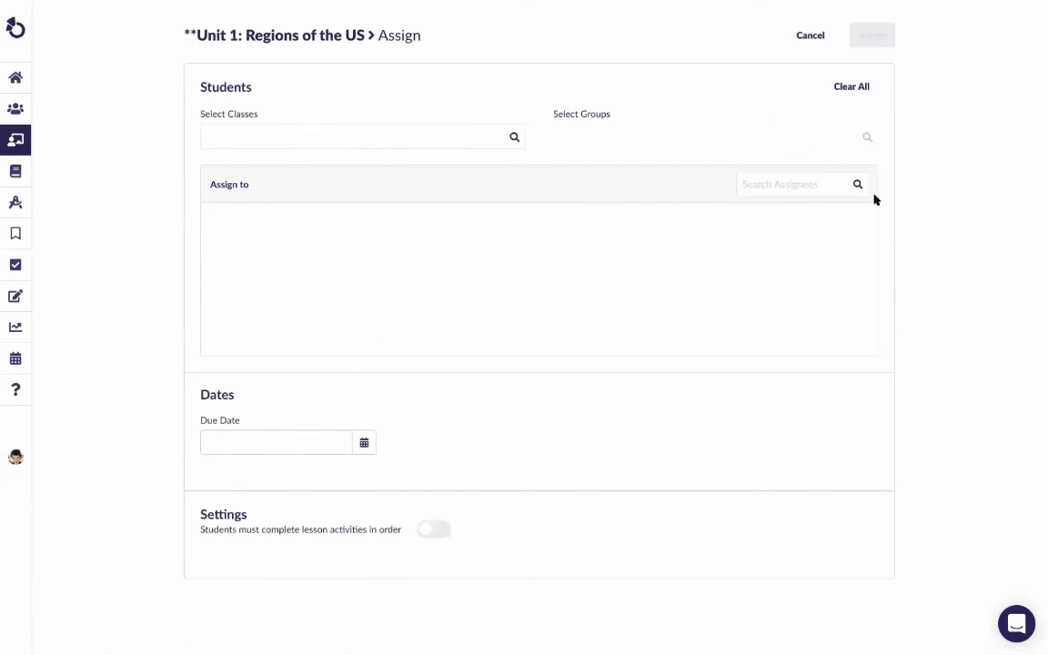
Select the Mathematics and ELA classes as recipients of the lesson.
{"action": "left_click", "coordinate": [398, 137]}
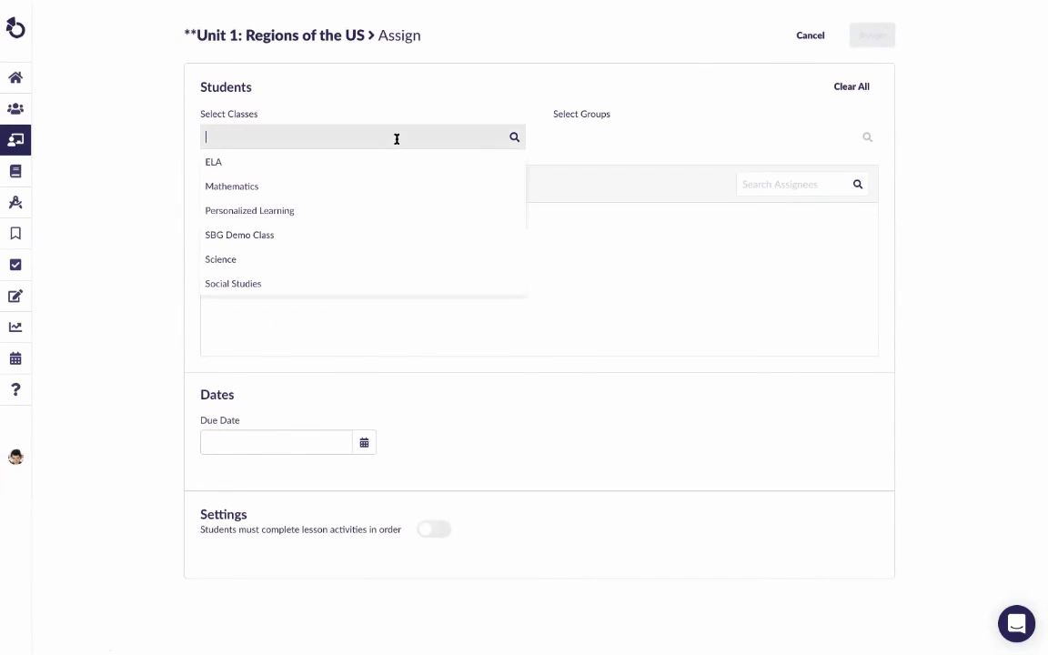
{"action": "left_click", "coordinate": [376, 181]}
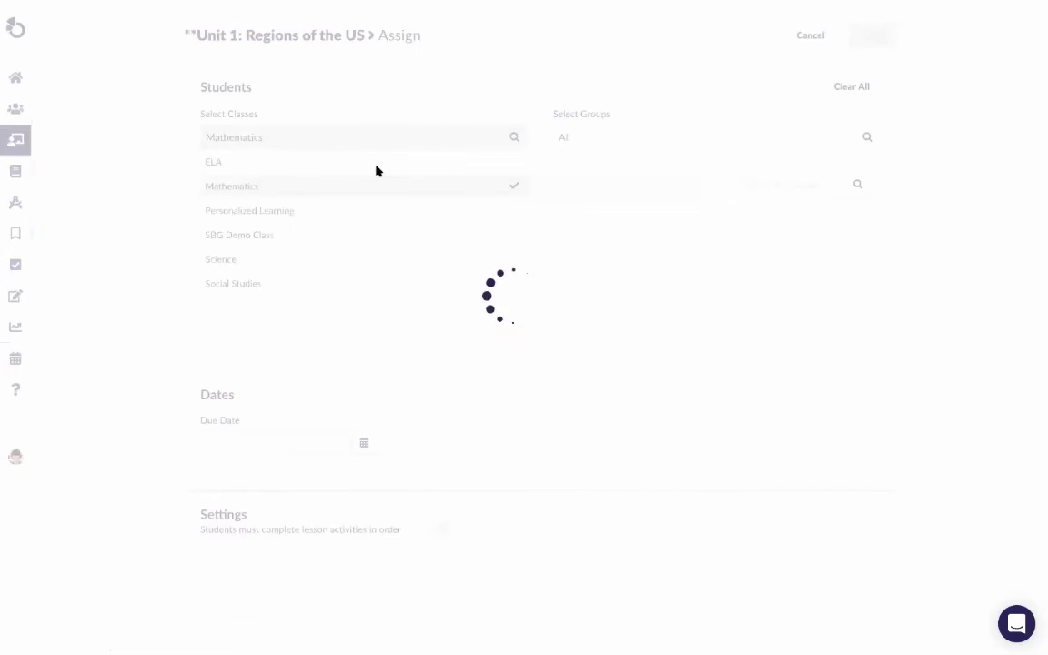
{"action": "left_click", "coordinate": [425, 83]}
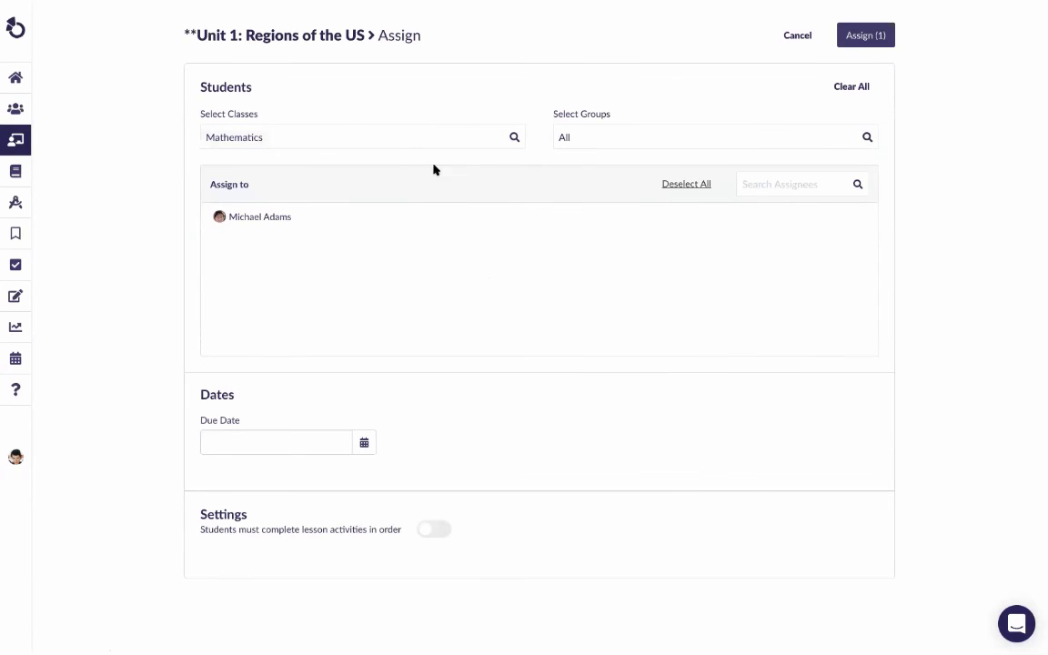
{"action": "left_click", "coordinate": [398, 139]}
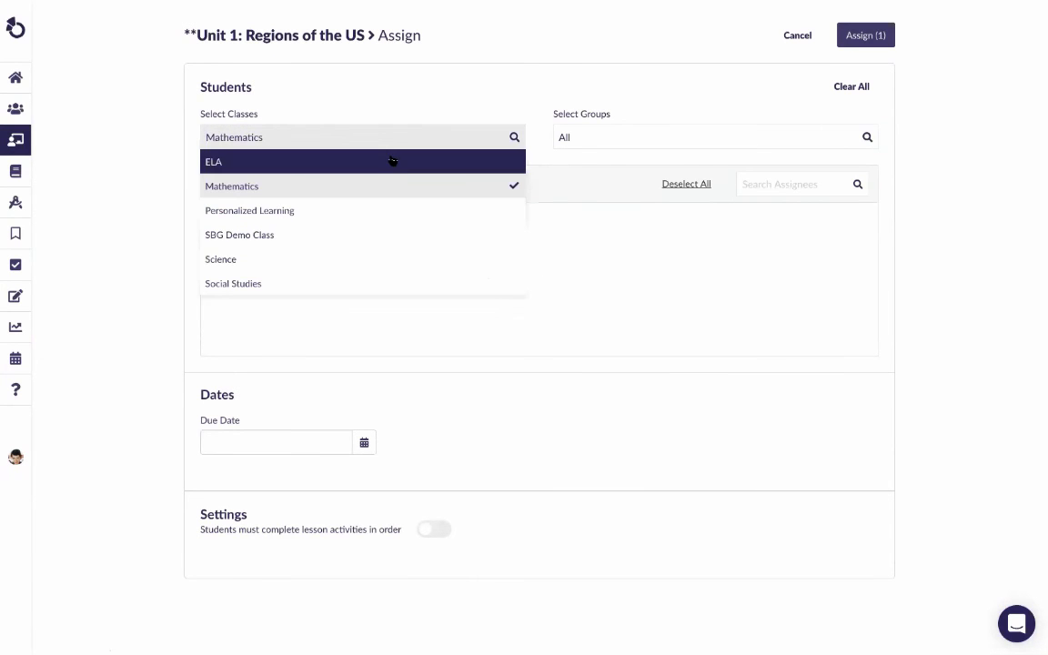
{"action": "left_click", "coordinate": [392, 161]}
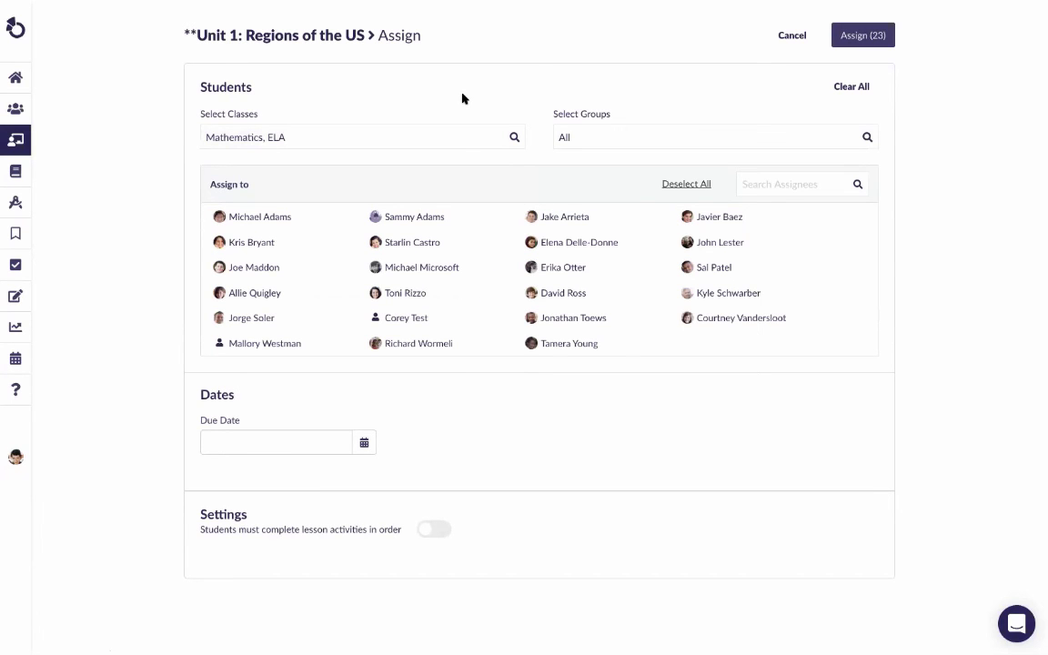
Deselect all student groups and limit the lesson's assignees to the "Not at Mastery 4/1" group.
{"action": "left_click", "coordinate": [643, 138]}
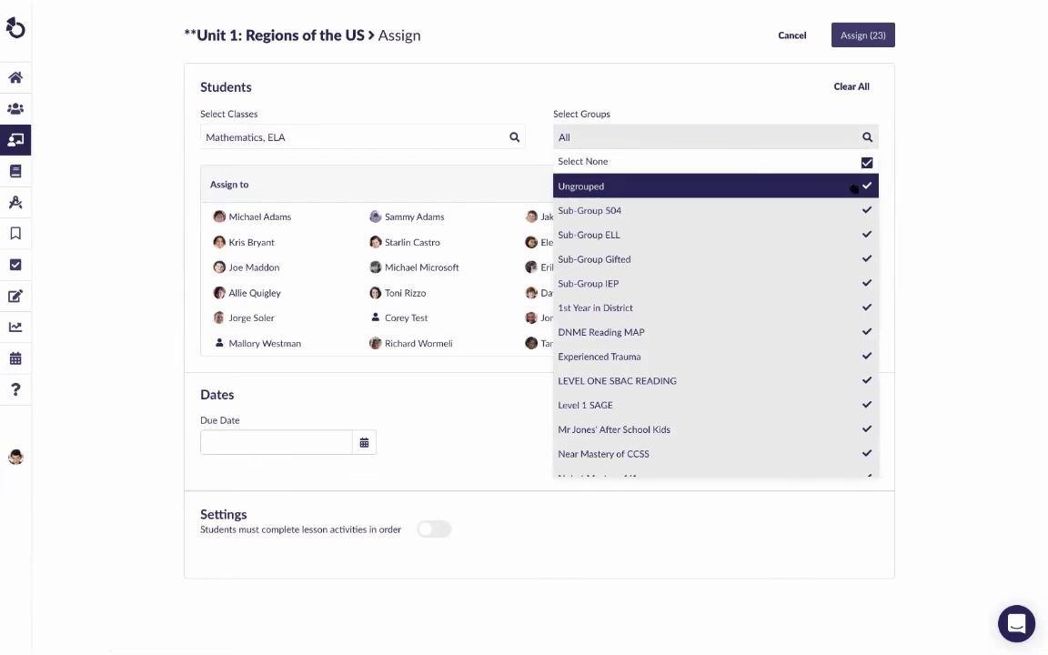
{"action": "left_click", "coordinate": [865, 162]}
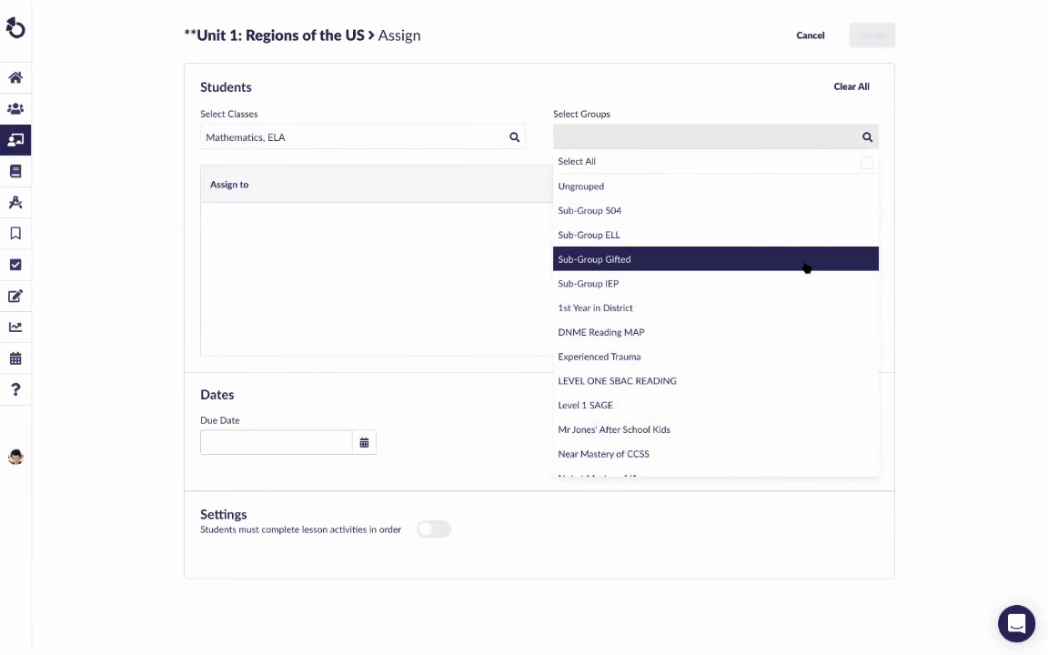
{"action": "scroll", "coordinate": [806, 267], "scroll_direction": "down", "scroll_amount": 3}
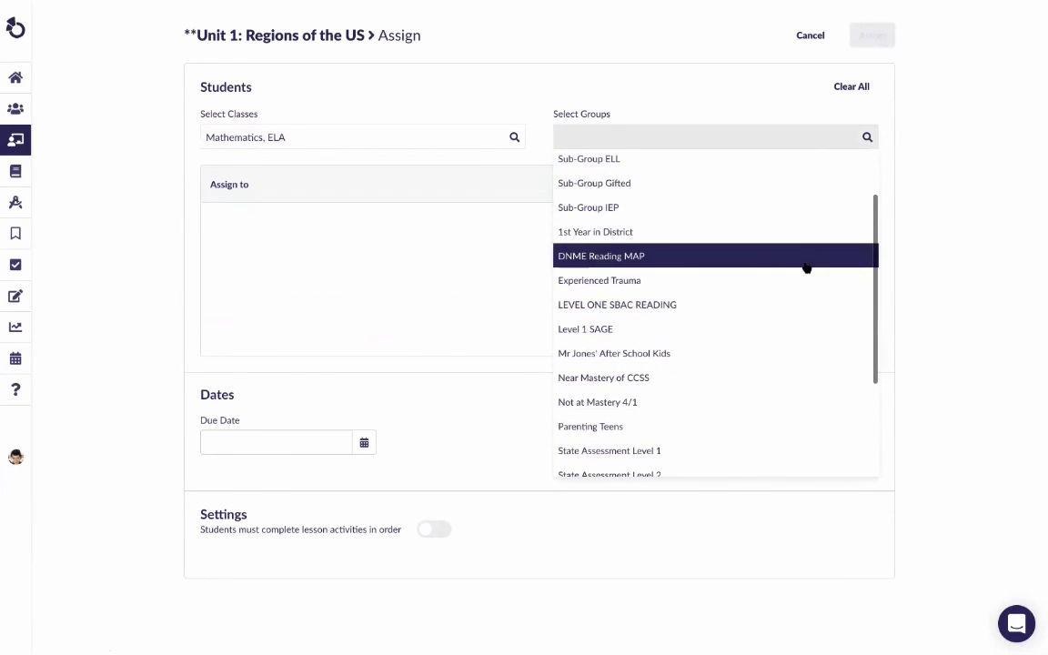
{"action": "left_click", "coordinate": [772, 361]}
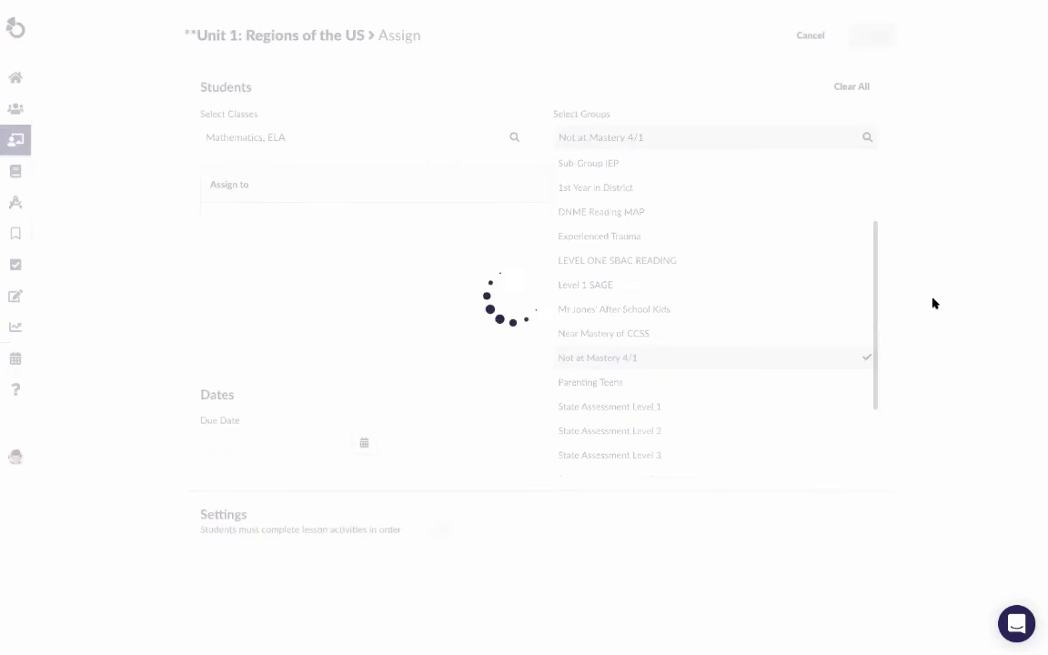
{"action": "left_click", "coordinate": [934, 302]}
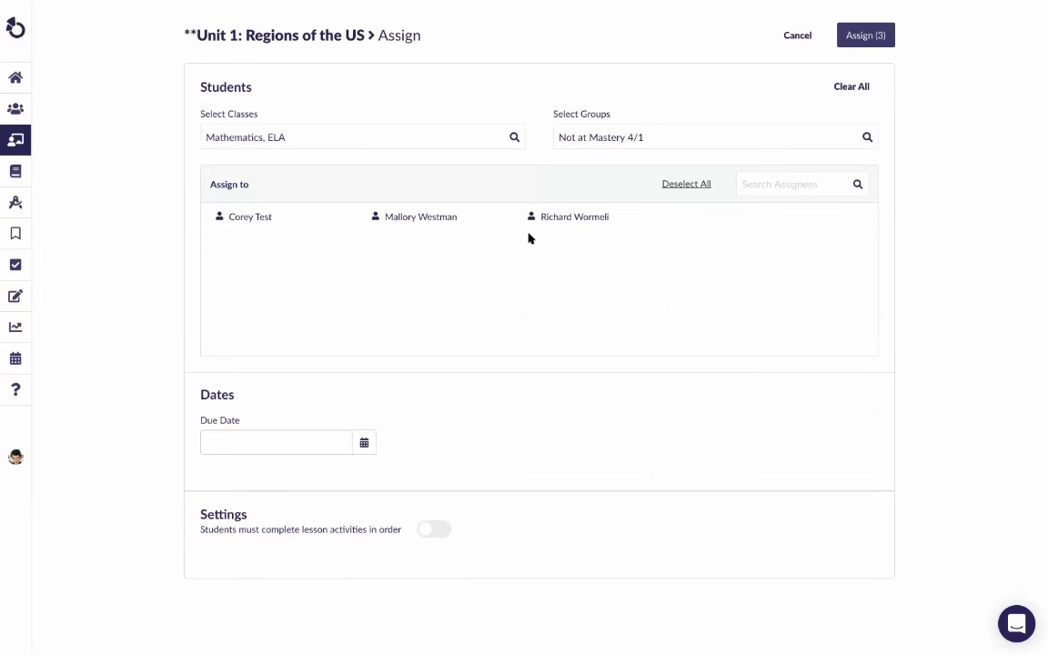